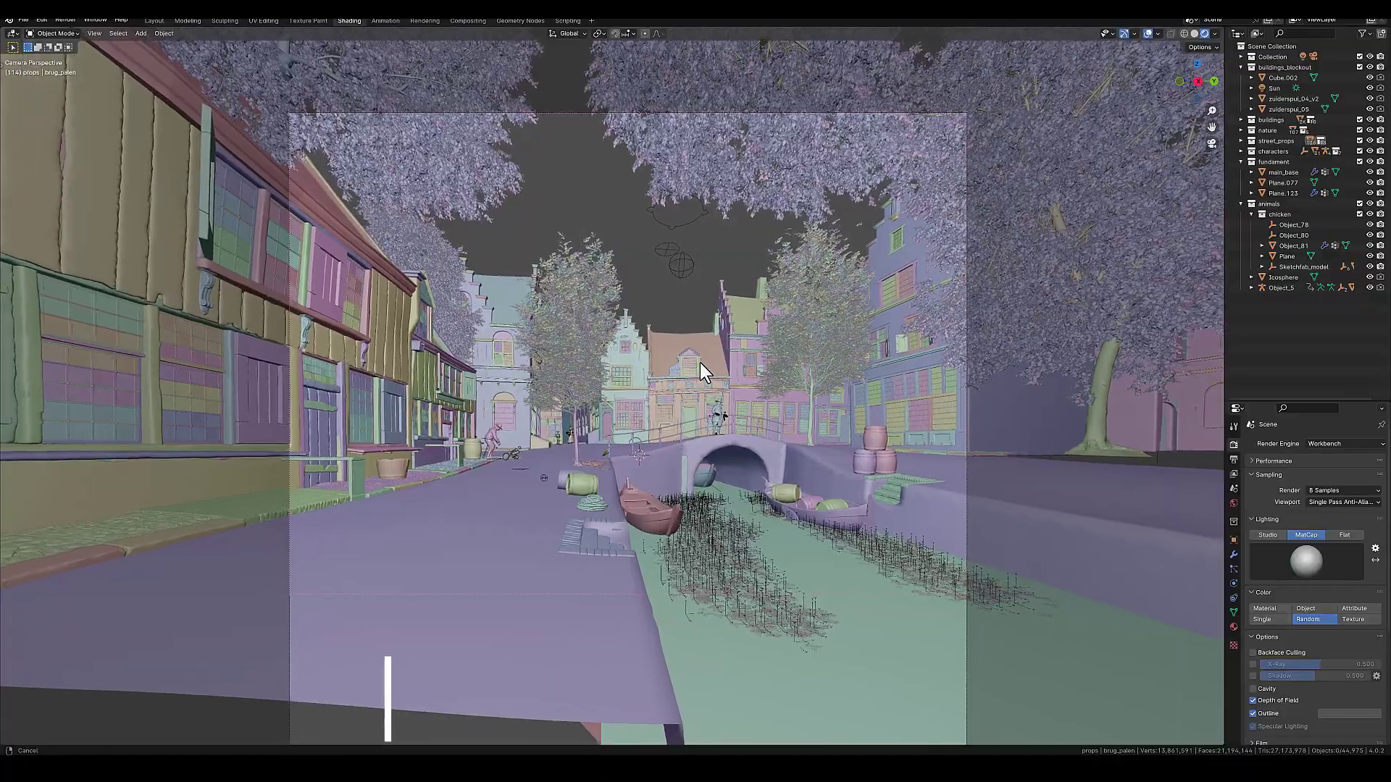
- Inspect the canal street scene from street level, between the stepped-gable houses and from above
ctrl+middle_drag(699, 363, 698, 293)
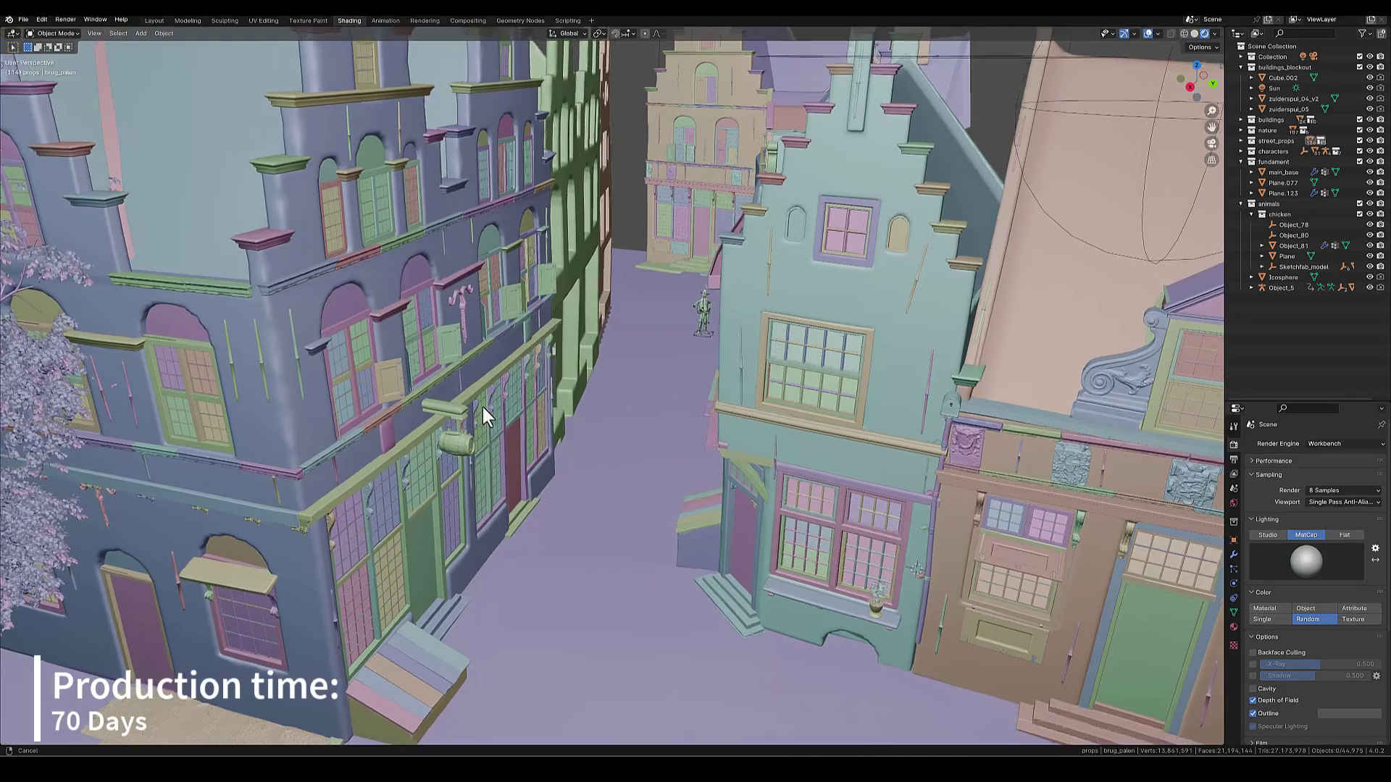
middle_drag(483, 407, 337, 368)
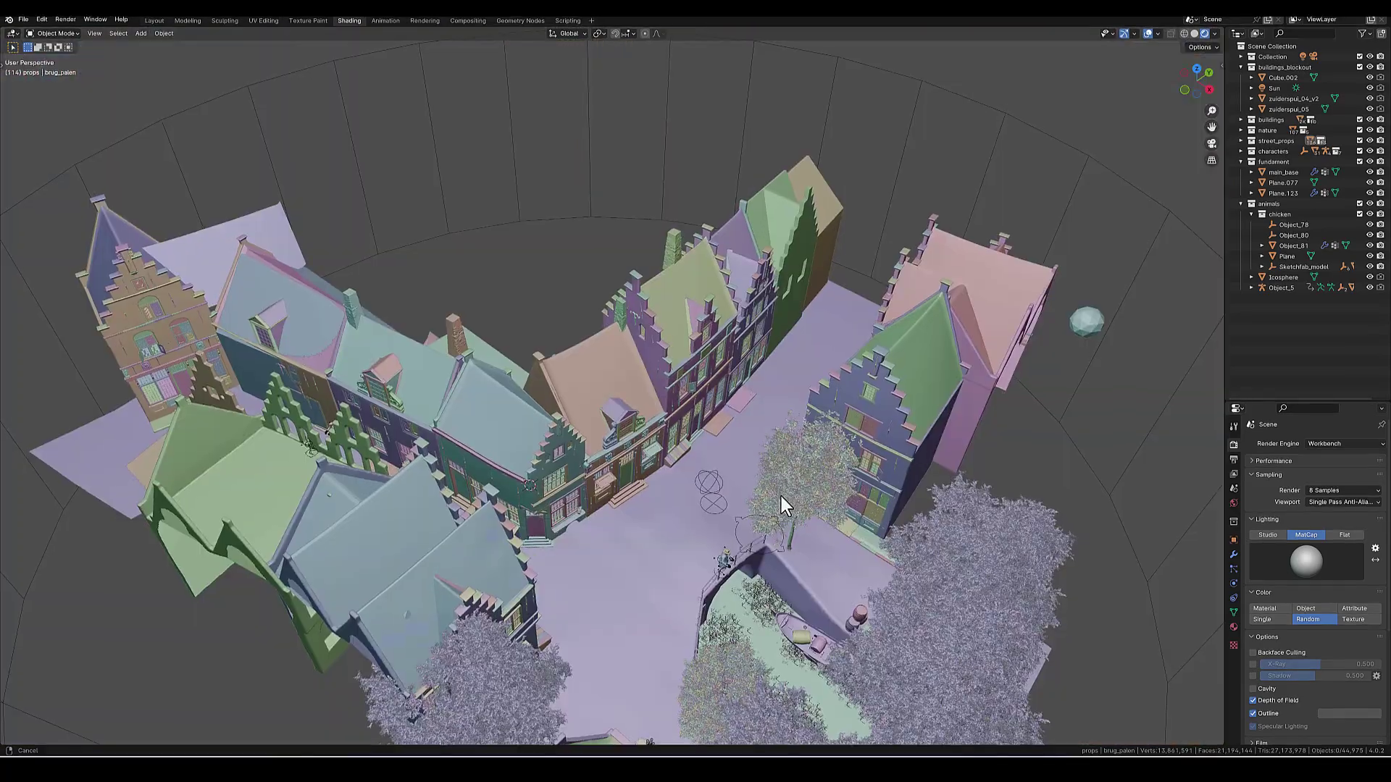
middle_drag(781, 497, 729, 392)
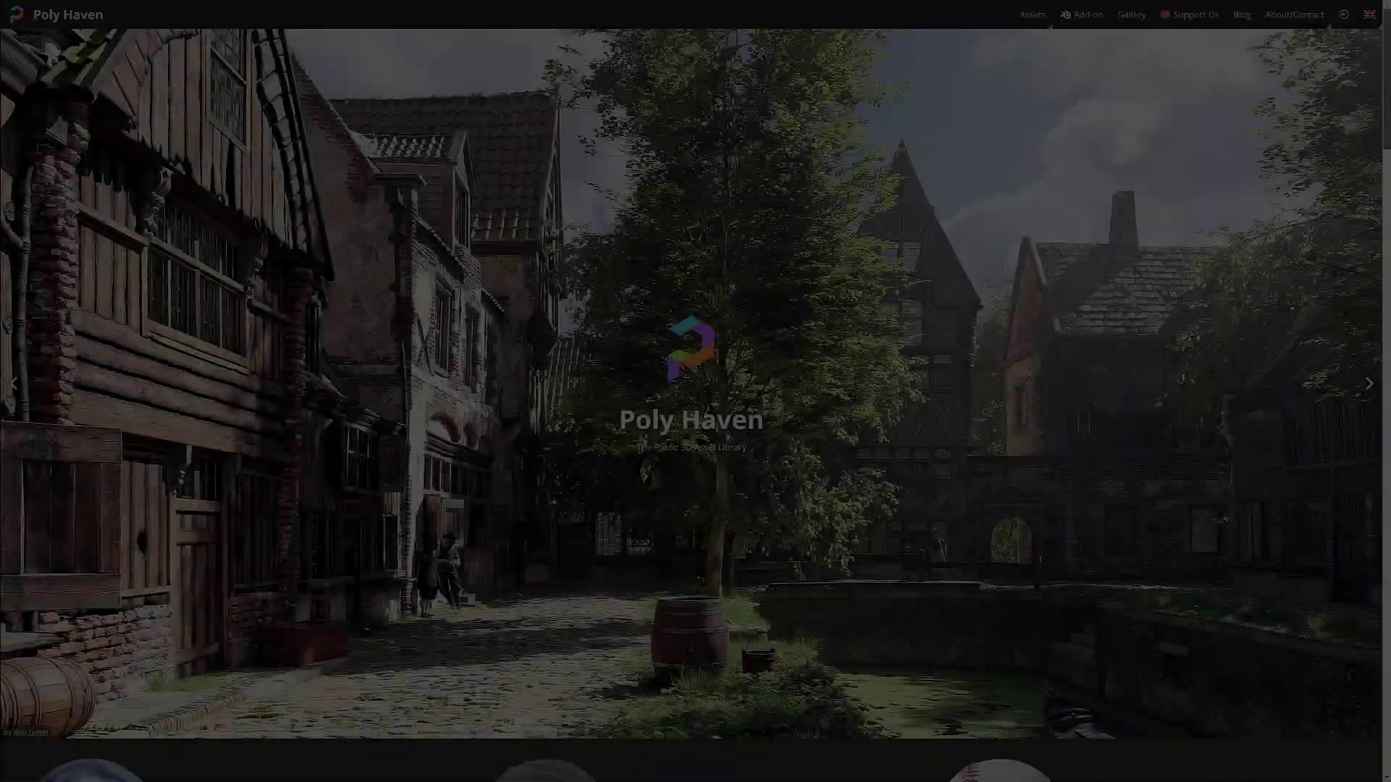
- Browse Poly Haven's 3D model library and open the page describing its Blender add-on
scroll(695, 392, down, 5)
scroll(1388, 215, down, 3)
click(1032, 16)
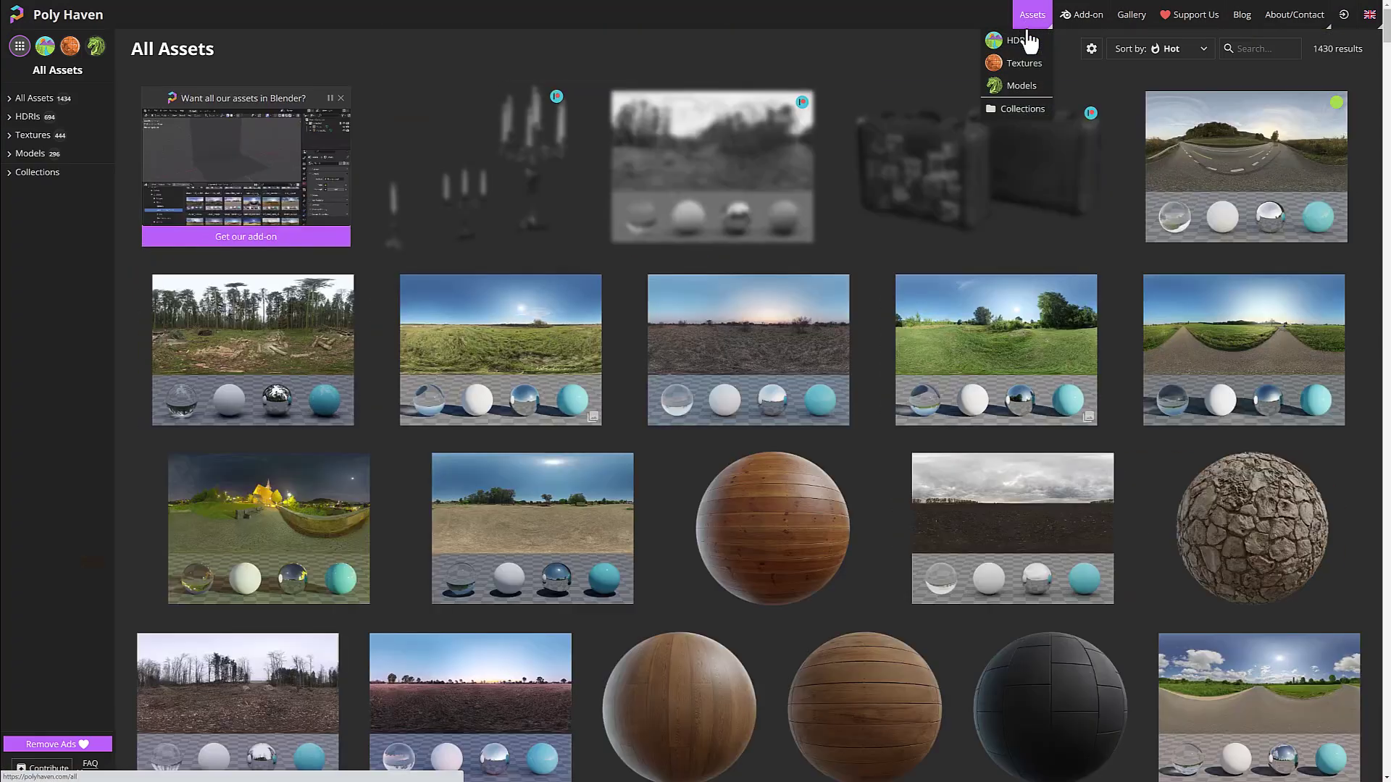
click(1022, 87)
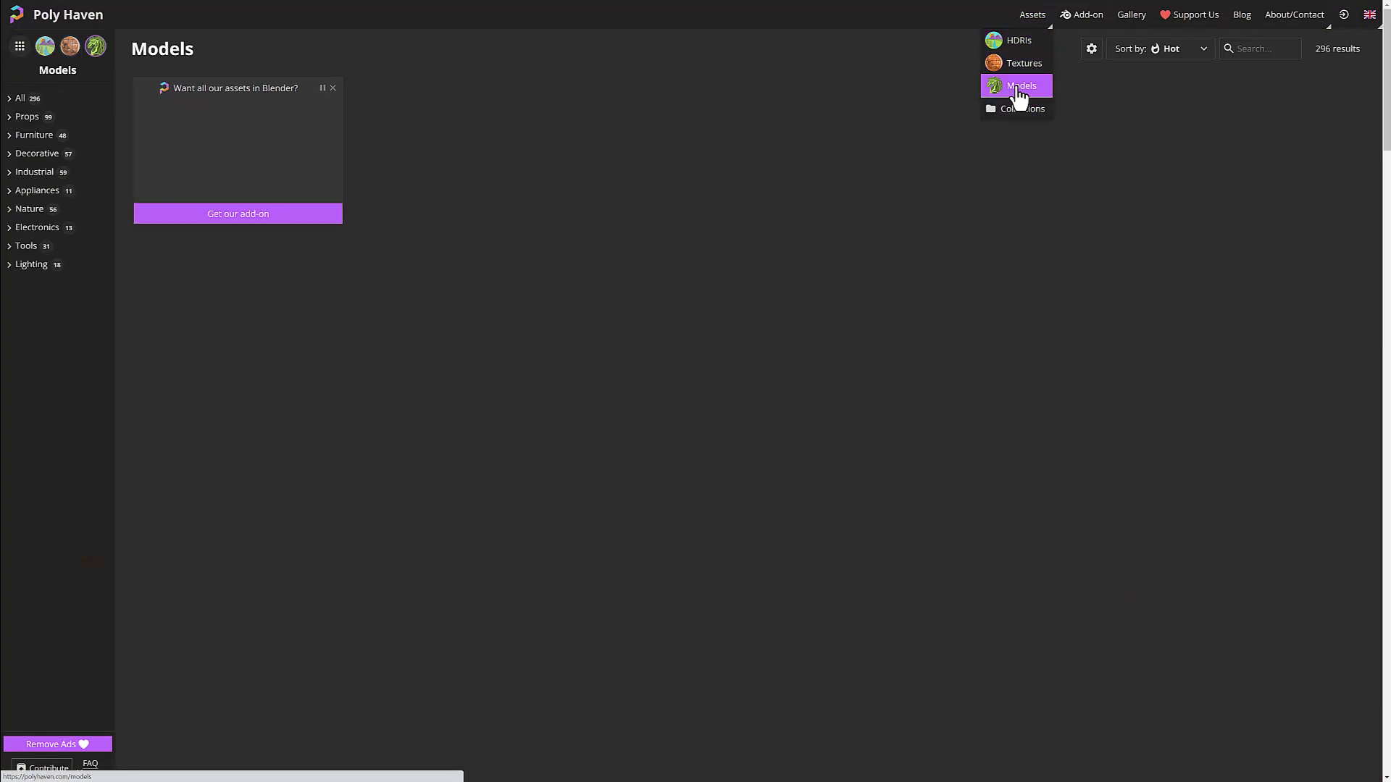
scroll(1386, 62, down, 20)
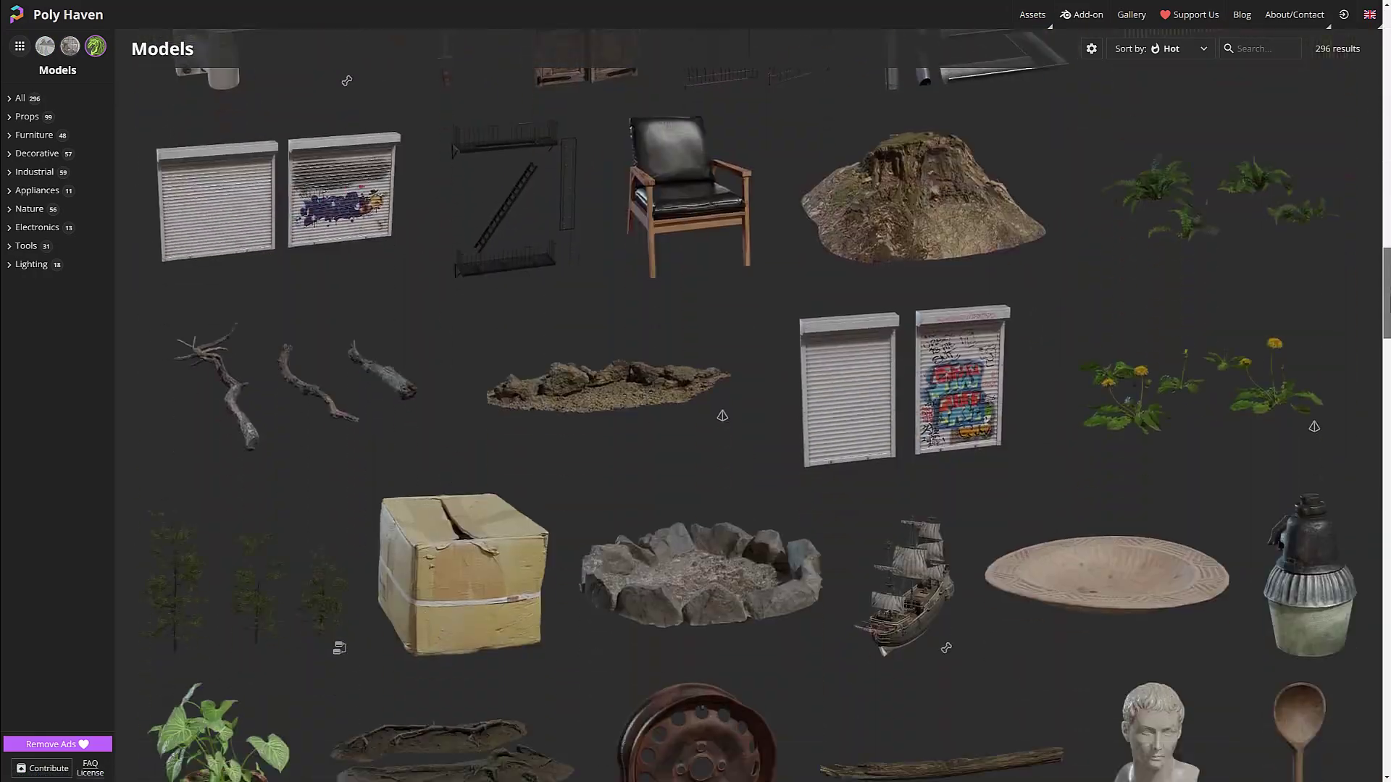
click(1087, 22)
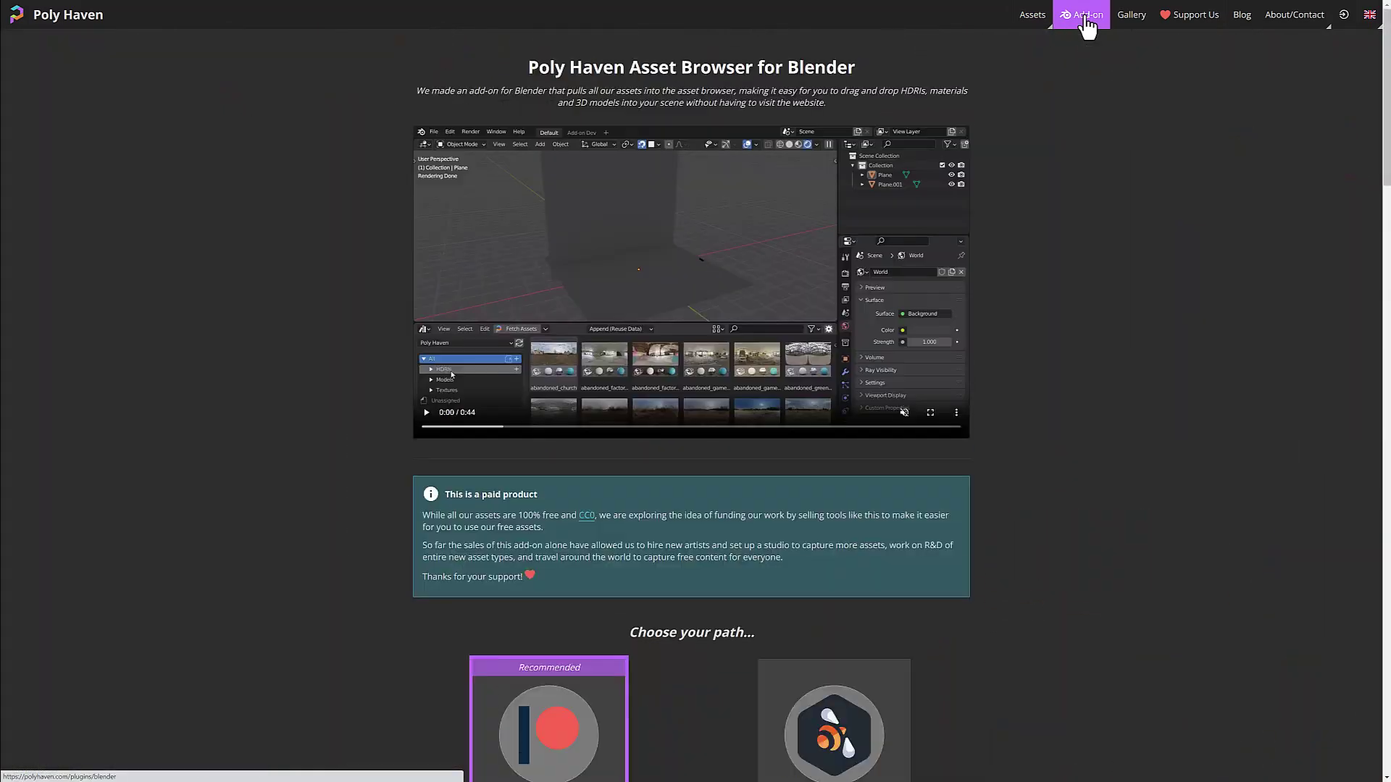
scroll(1387, 58, down, 5)
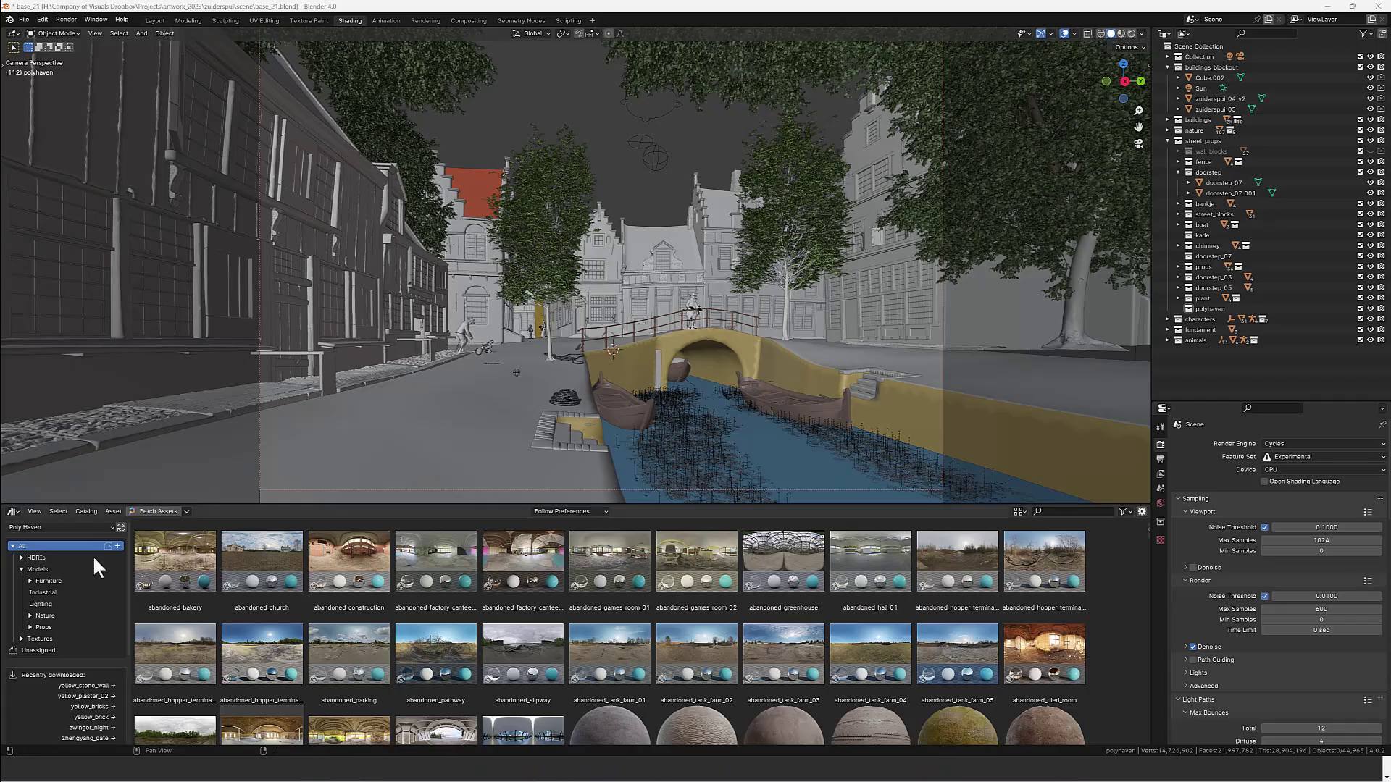
- Switch to Blender, limit the Poly Haven assets to Models, and place wooden_bucket_01 on the pavement before the timber houses
scroll(1146, 535, down, 15)
click(73, 569)
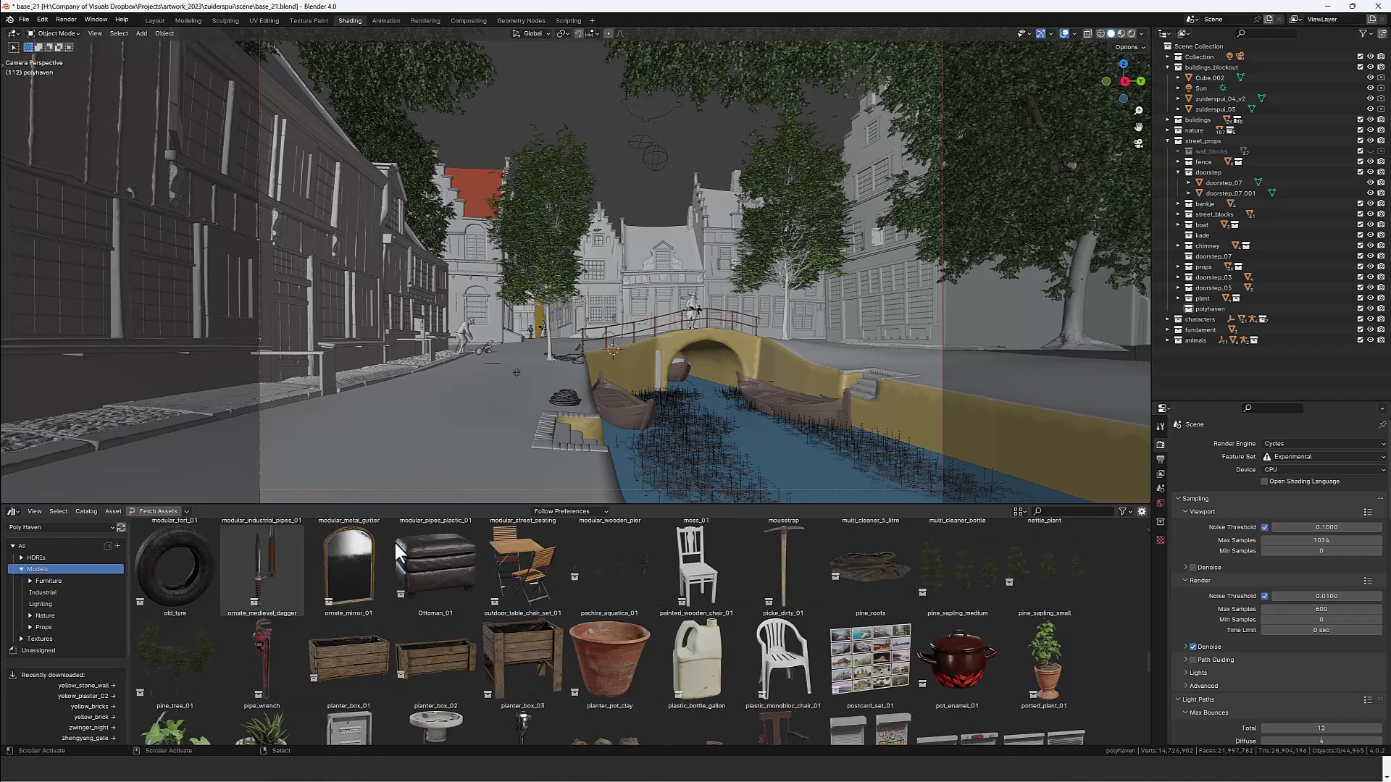
scroll(1149, 624, down, 15)
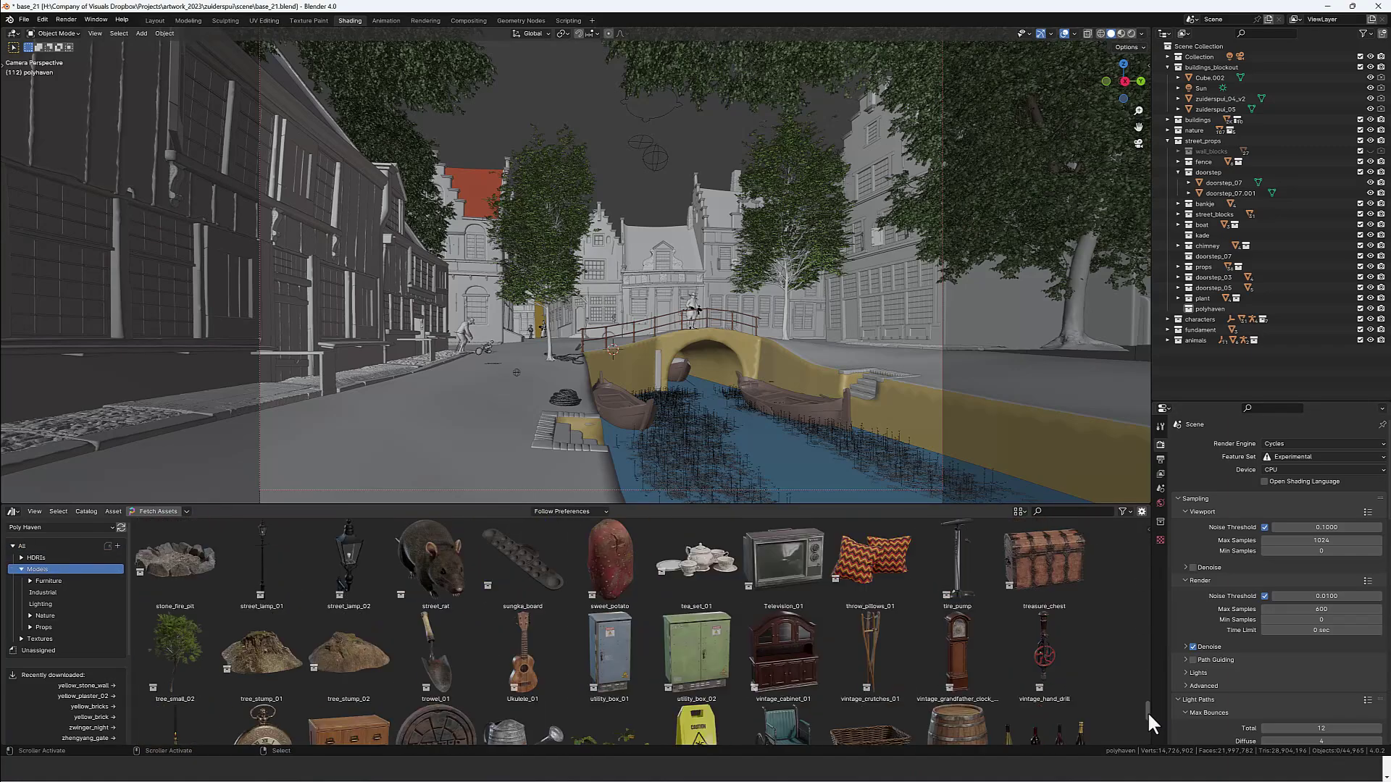
middle_drag(797, 341, 546, 507)
drag(403, 370, 404, 369)
key(KP_Decimal)
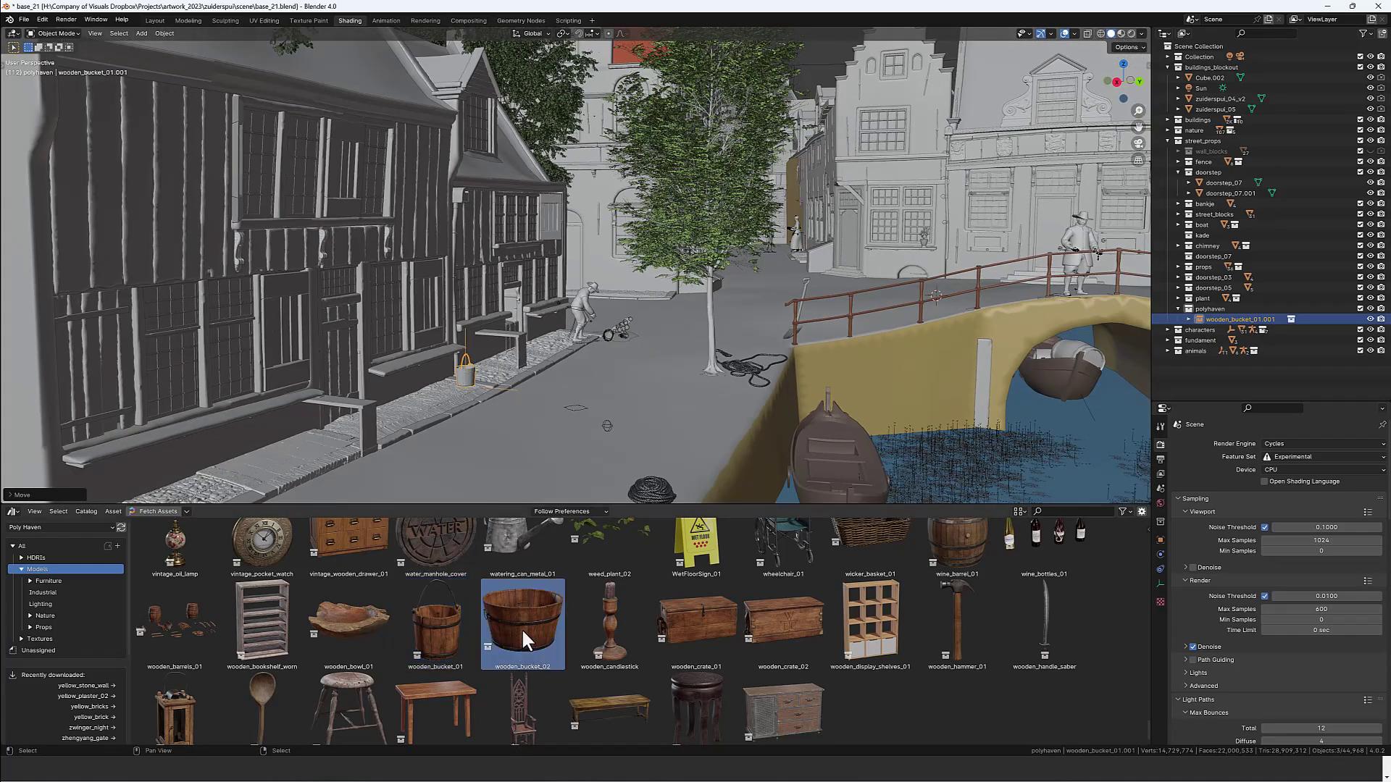
- Place wooden_bucket_02 on the pavement beside the first bucket, adjusting its position and rotation
drag(522, 627, 628, 384)
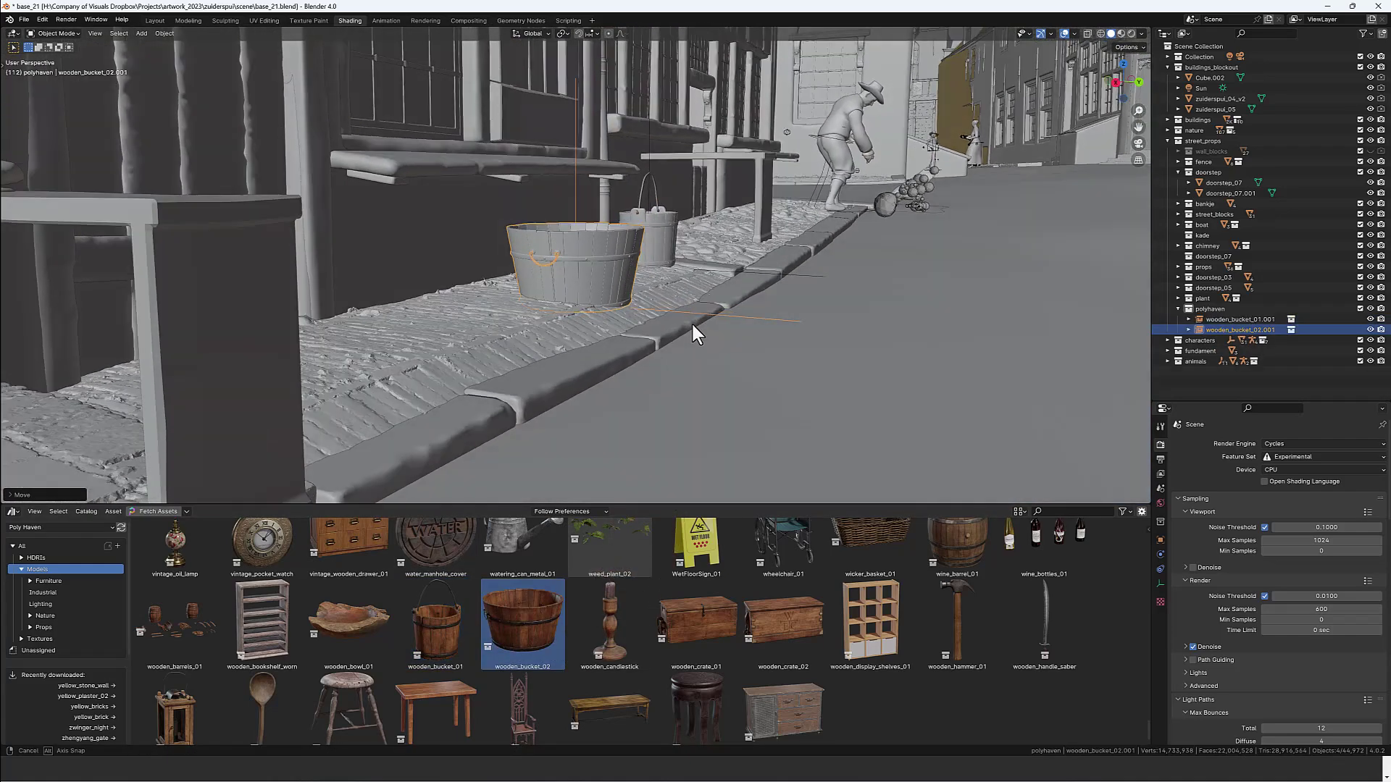
key(g)
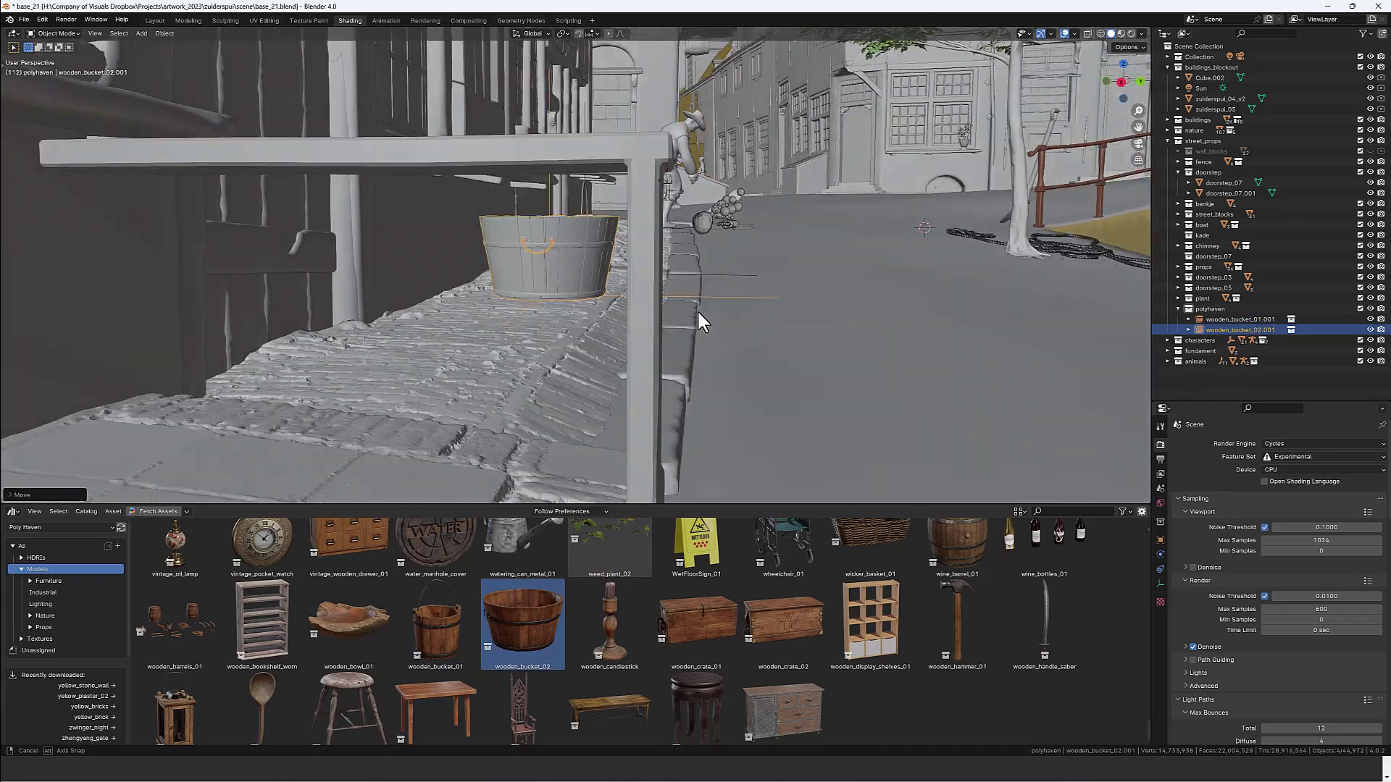
key(r)
click(727, 310)
key(KP_0)
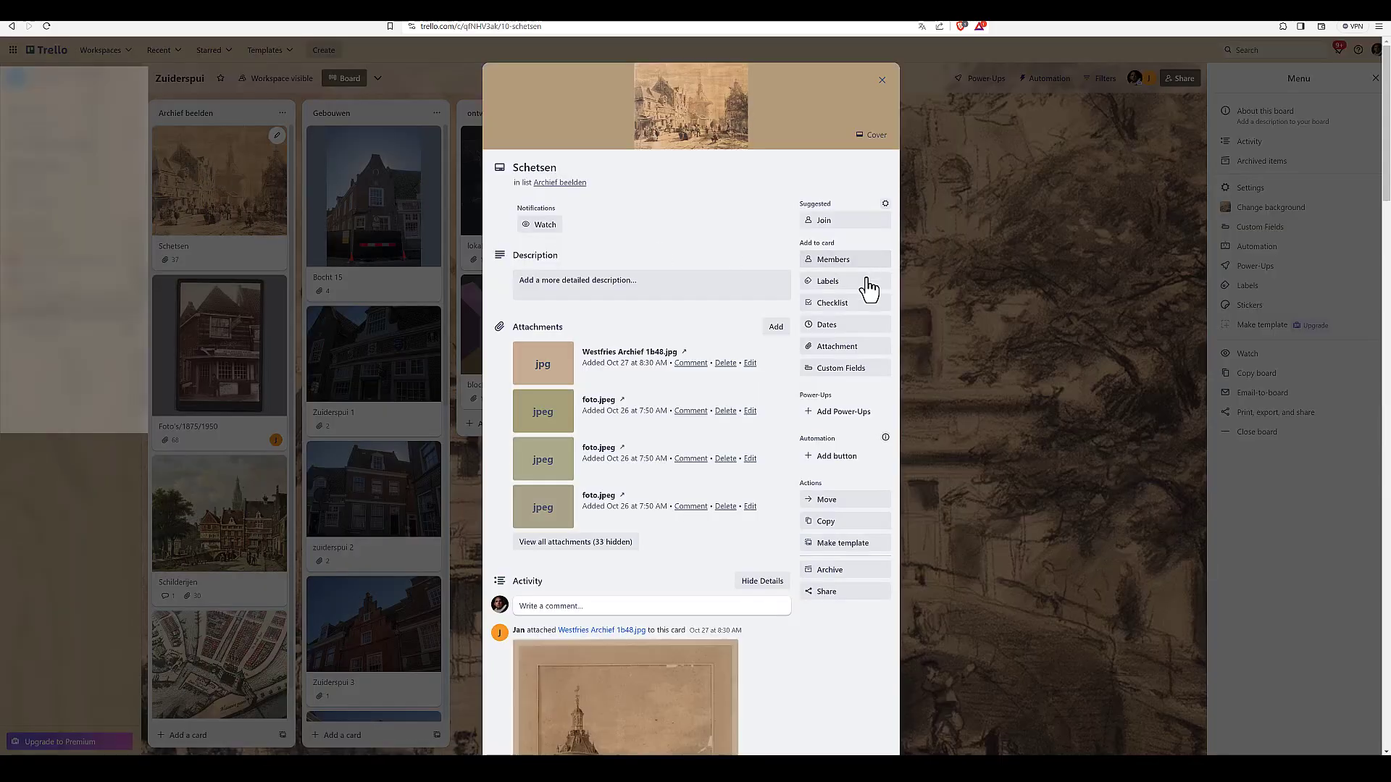
- Look through the archive images on the Schetsen card of the Zuiderspui Trello board and close the card
scroll(765, 442, down, 15)
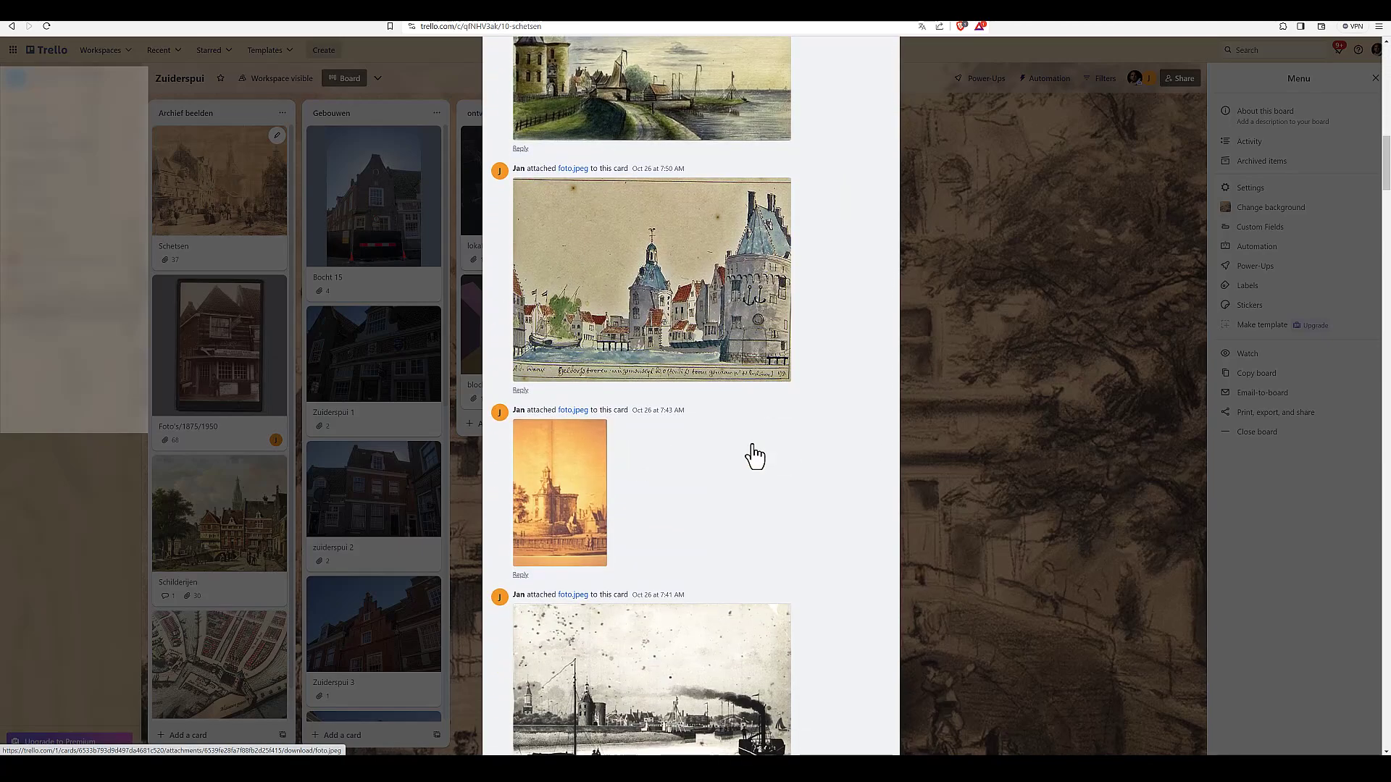
scroll(754, 457, down, 15)
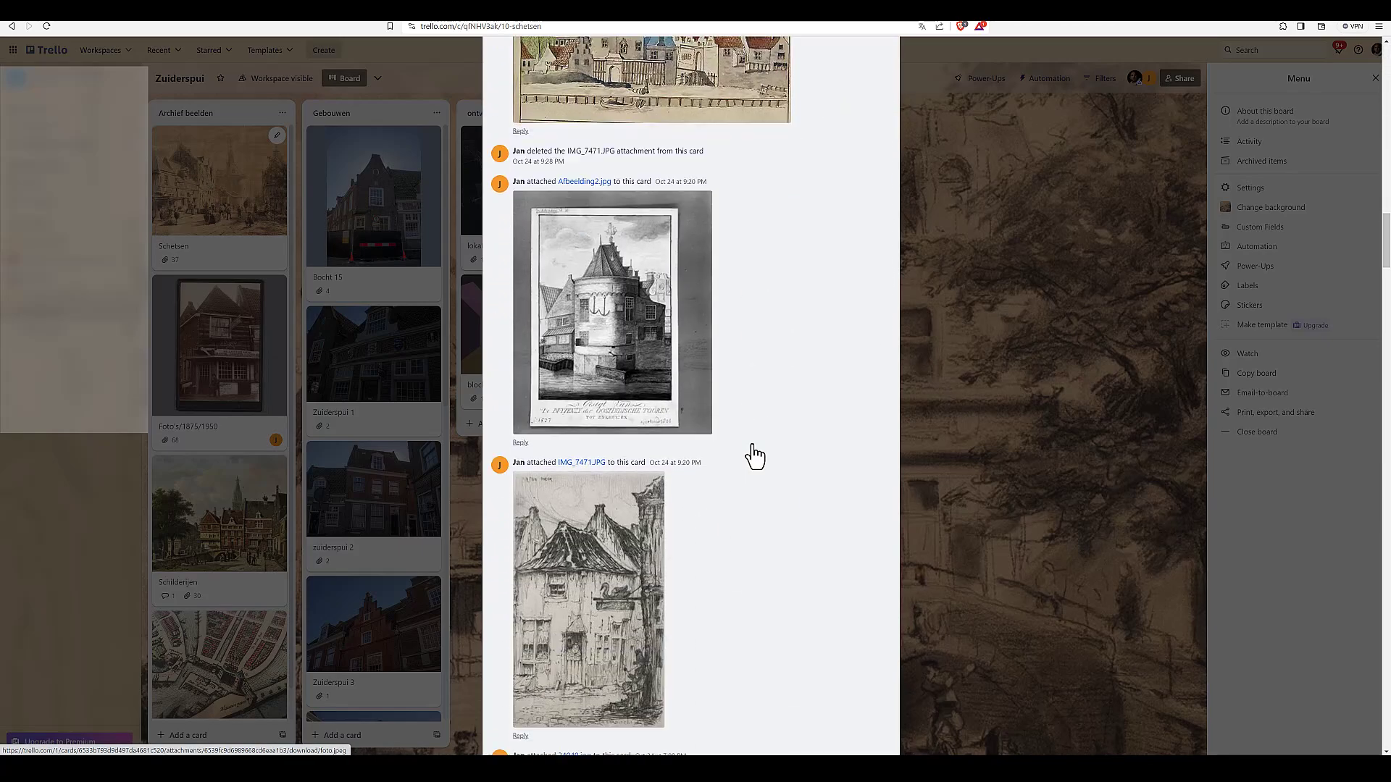
scroll(754, 457, down, 8)
click(975, 447)
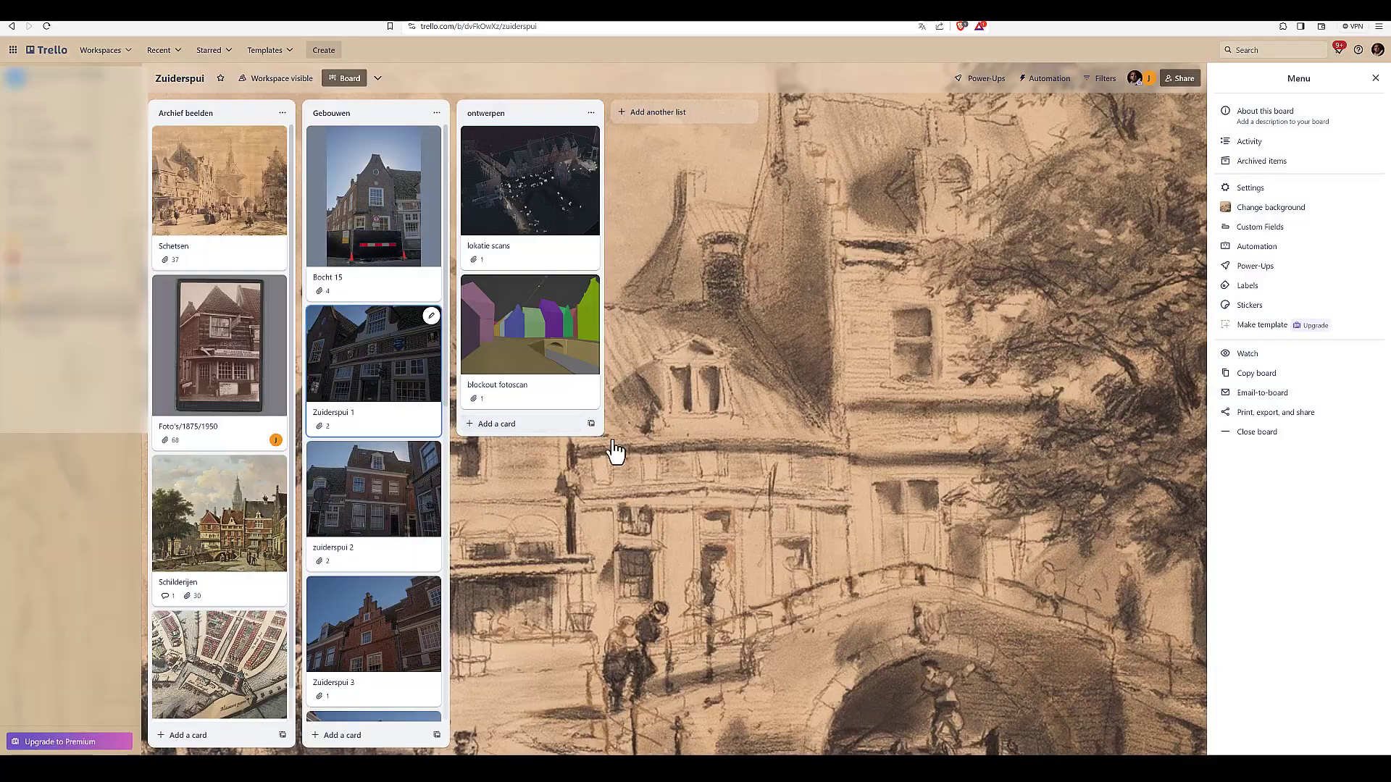
- Look through the old photographs attached to the Foto's/1875/1950 card
key(alt+Left)
scroll(696, 459, down, 8)
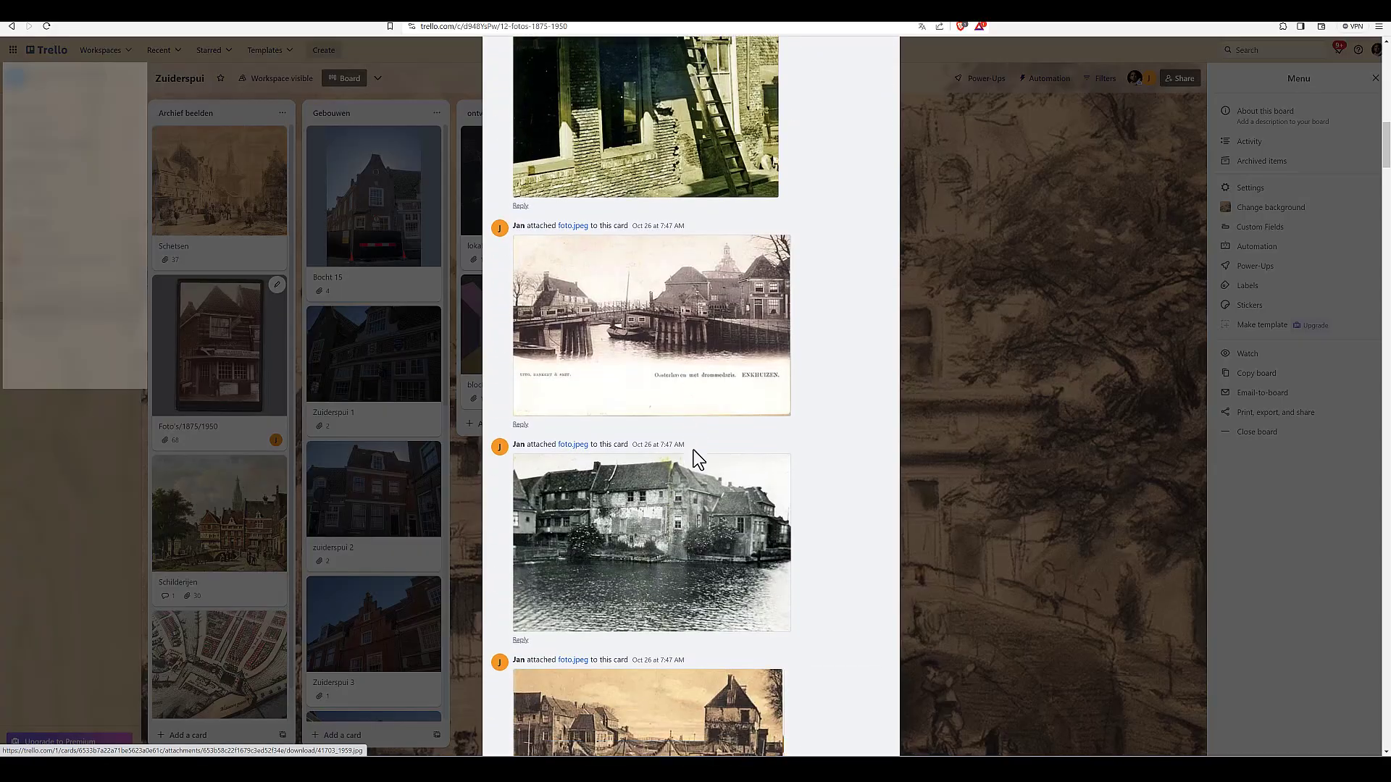
scroll(693, 450, down, 12)
key(alt+Left)
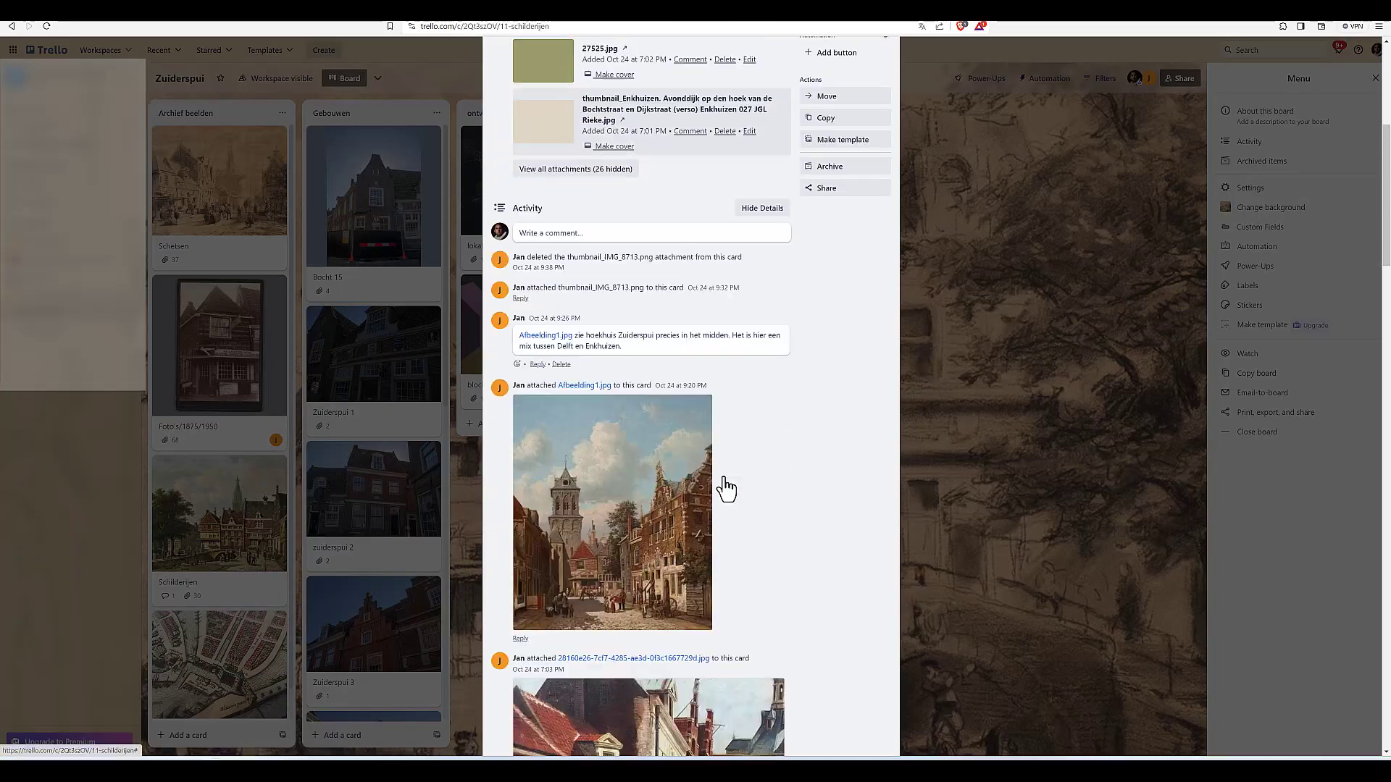
- Look through the paintings attached to the Schilderijen card and return to the board
scroll(725, 489, down, 15)
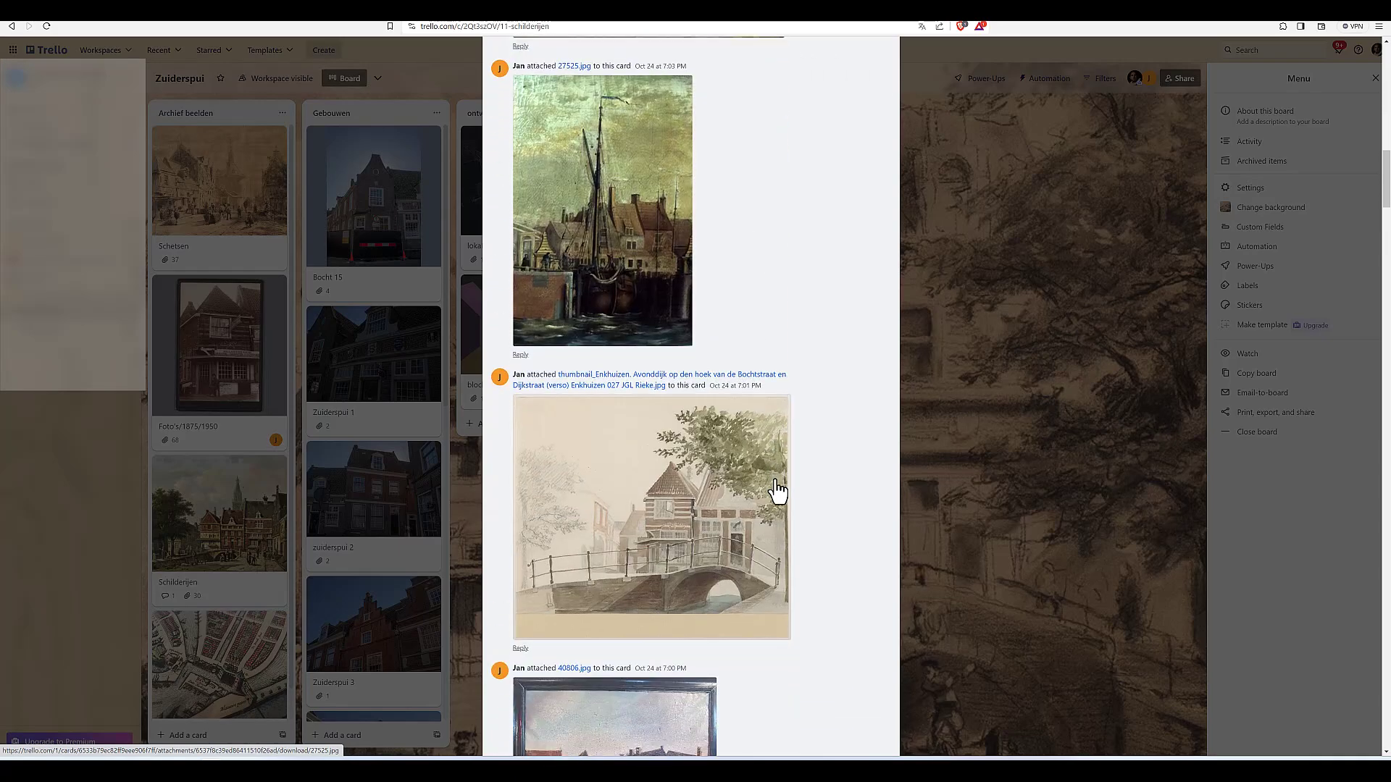
scroll(777, 492, down, 18)
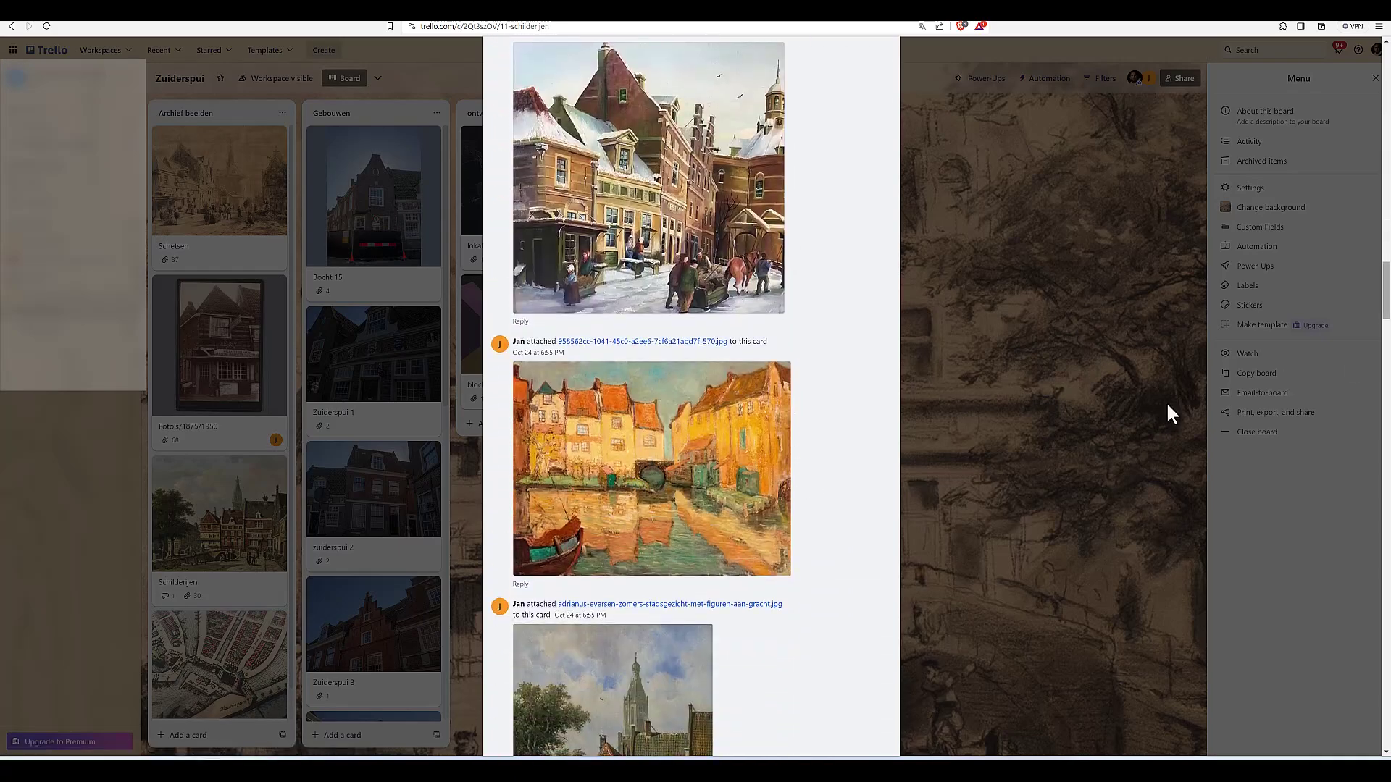
key(alt+Left)
scroll(833, 550, down, 10)
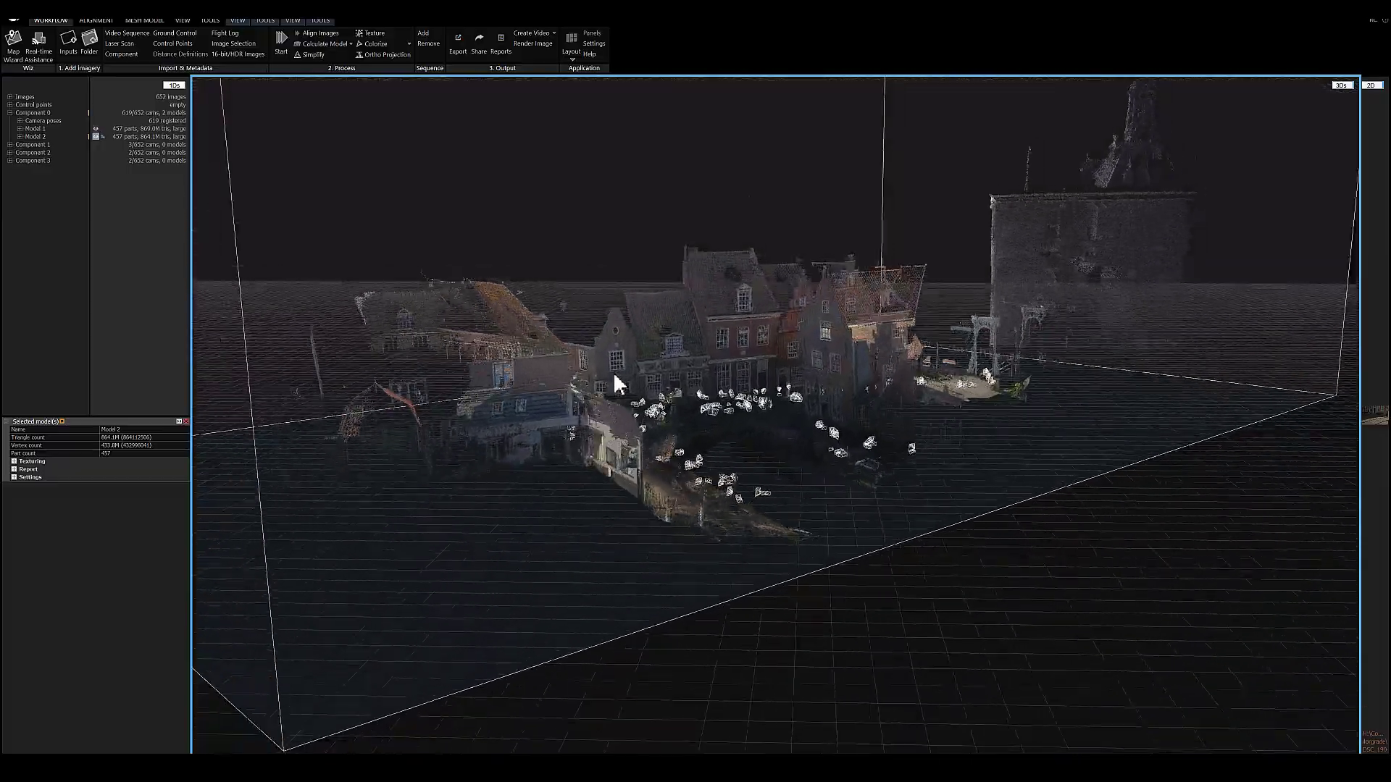
- Switch to the photogrammetry software and inspect the scanned buildings around the canal
drag(614, 384, 663, 425)
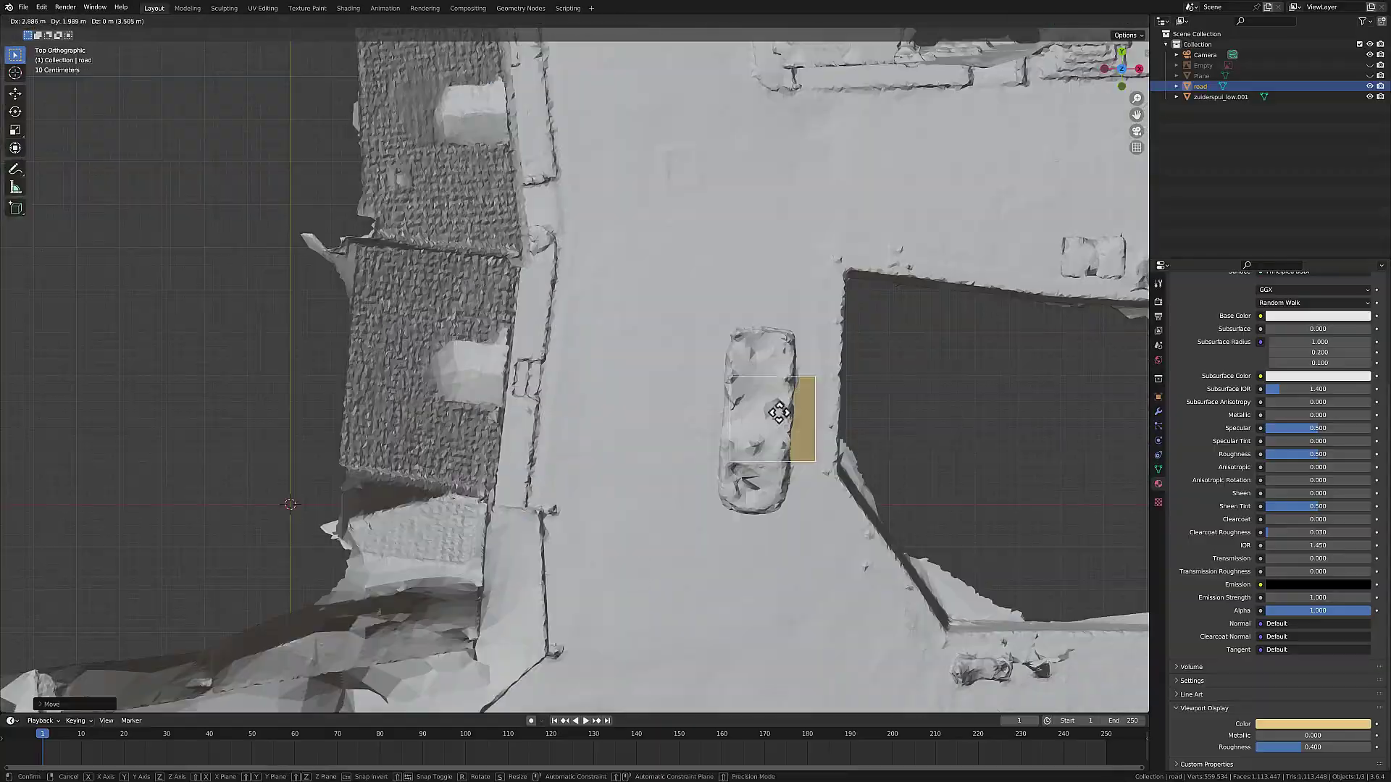
- Switch to Blender and position the road plane on the scanned street between the houses and the canal
key(shift+z)
scroll(862, 381, up, 3)
key(g)
click(806, 298)
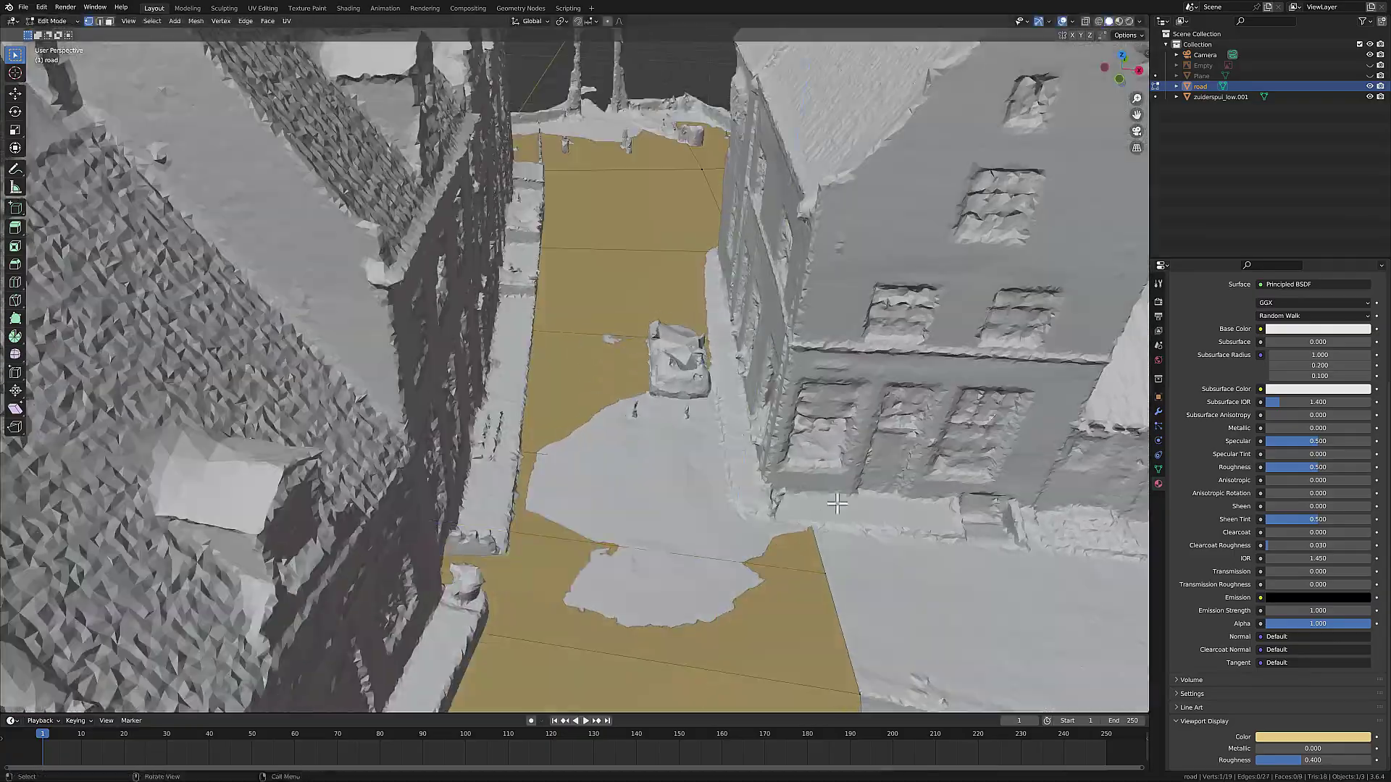
middle_drag(787, 365, 666, 413)
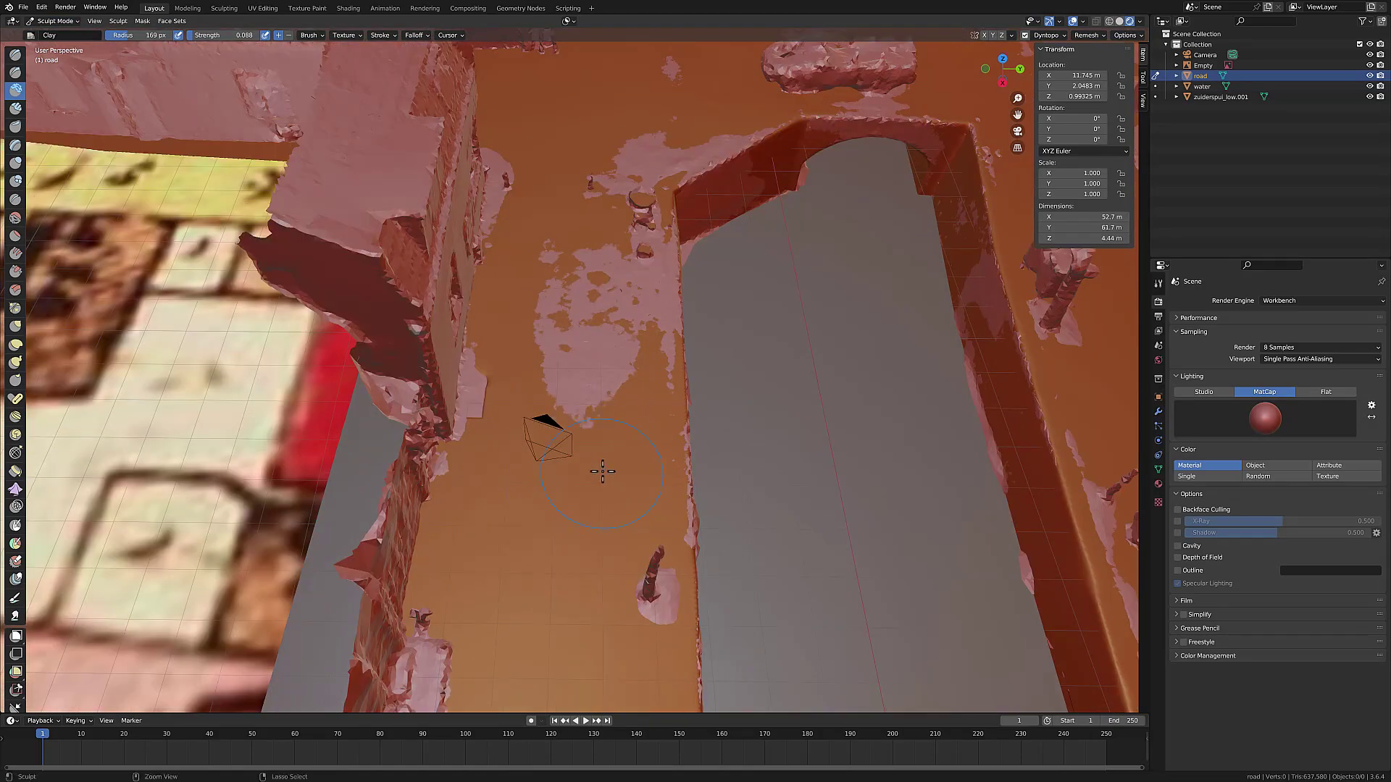
- Inspect the road surface and canal walls against the scanned street mesh in Sculpt Mode
middle_drag(602, 472, 542, 232)
mouse_move(507, 434)
middle_down()
mouse_move(674, 367)
mouse_move(595, 314)
middle_up()
middle_drag(694, 269, 683, 406)
middle_drag(731, 494, 568, 388)
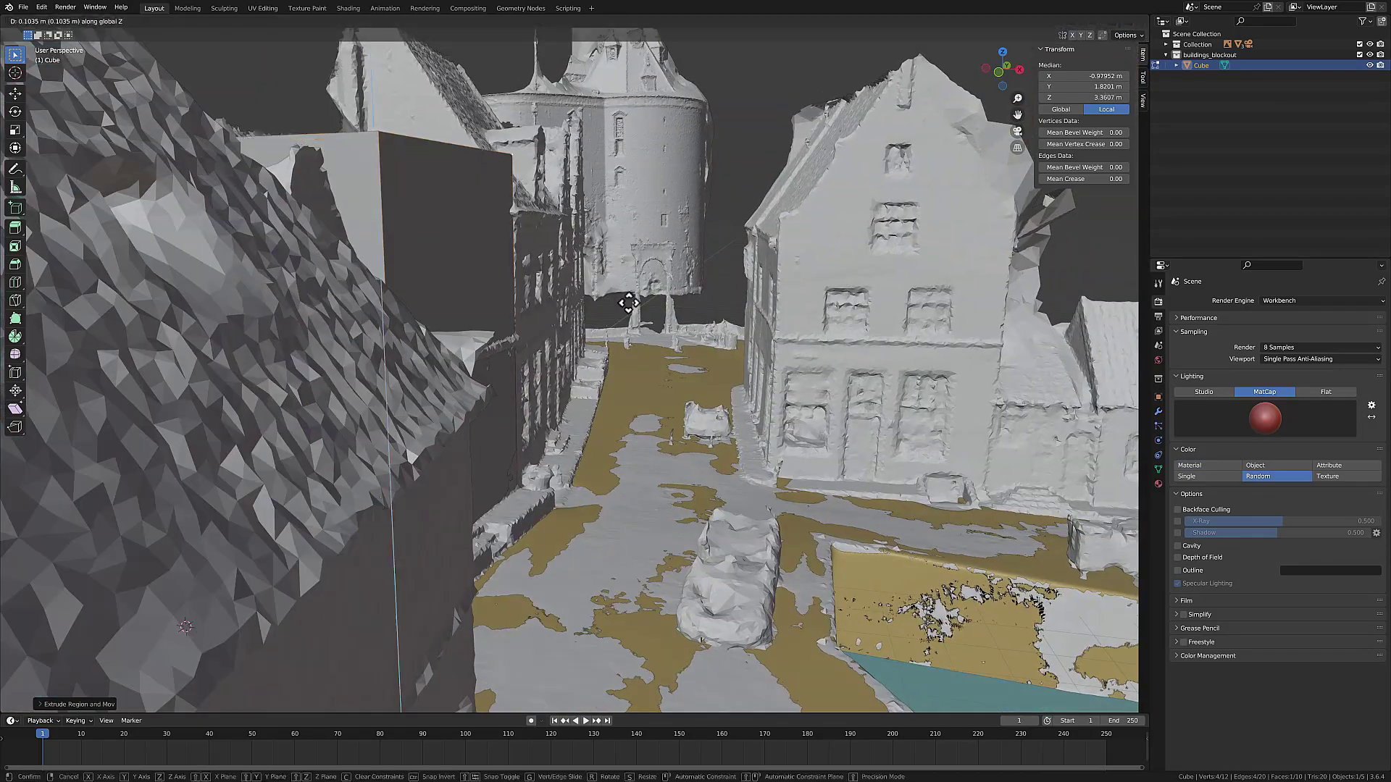
- Fit the extruded blockout cube to the scanned house and display the scene in wireframe
middle_drag(464, 290, 411, 266)
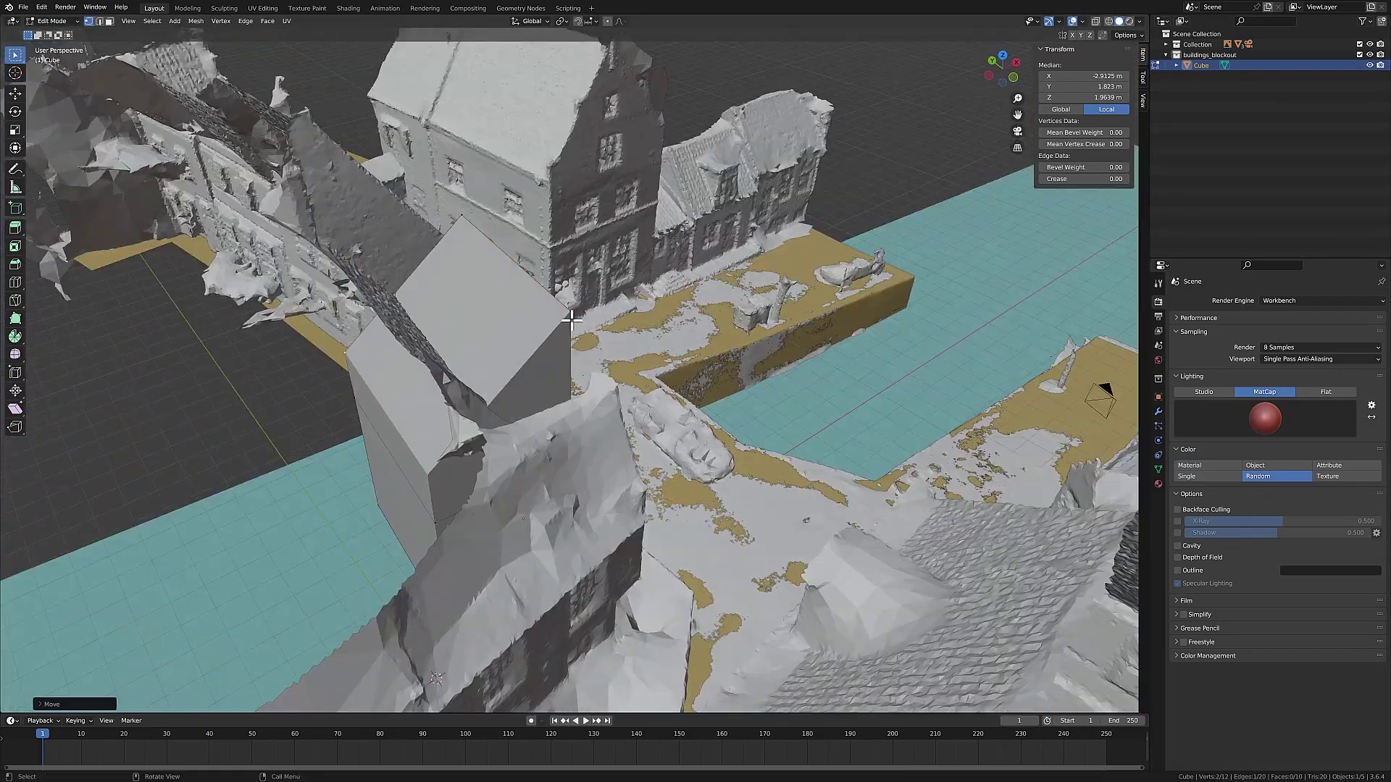
middle_drag(572, 319, 464, 507)
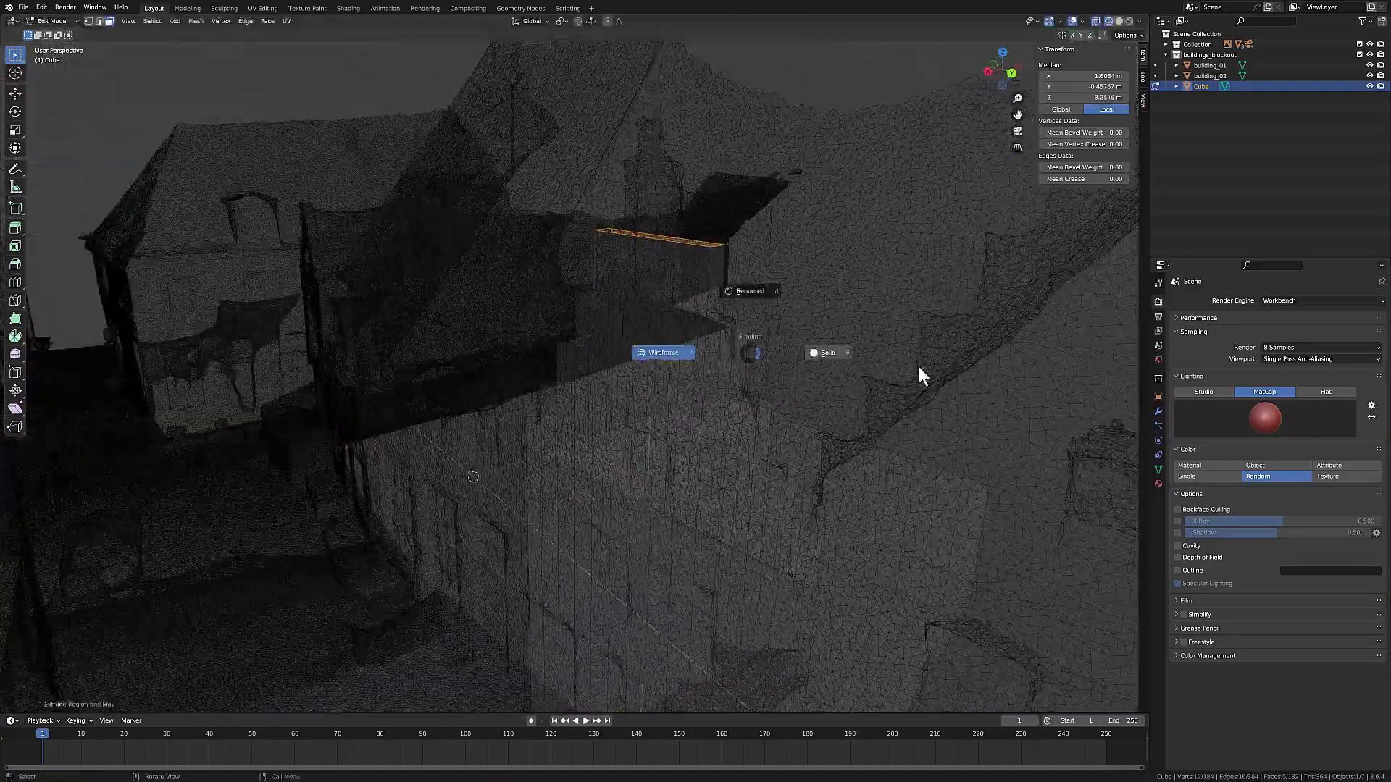
click(642, 345)
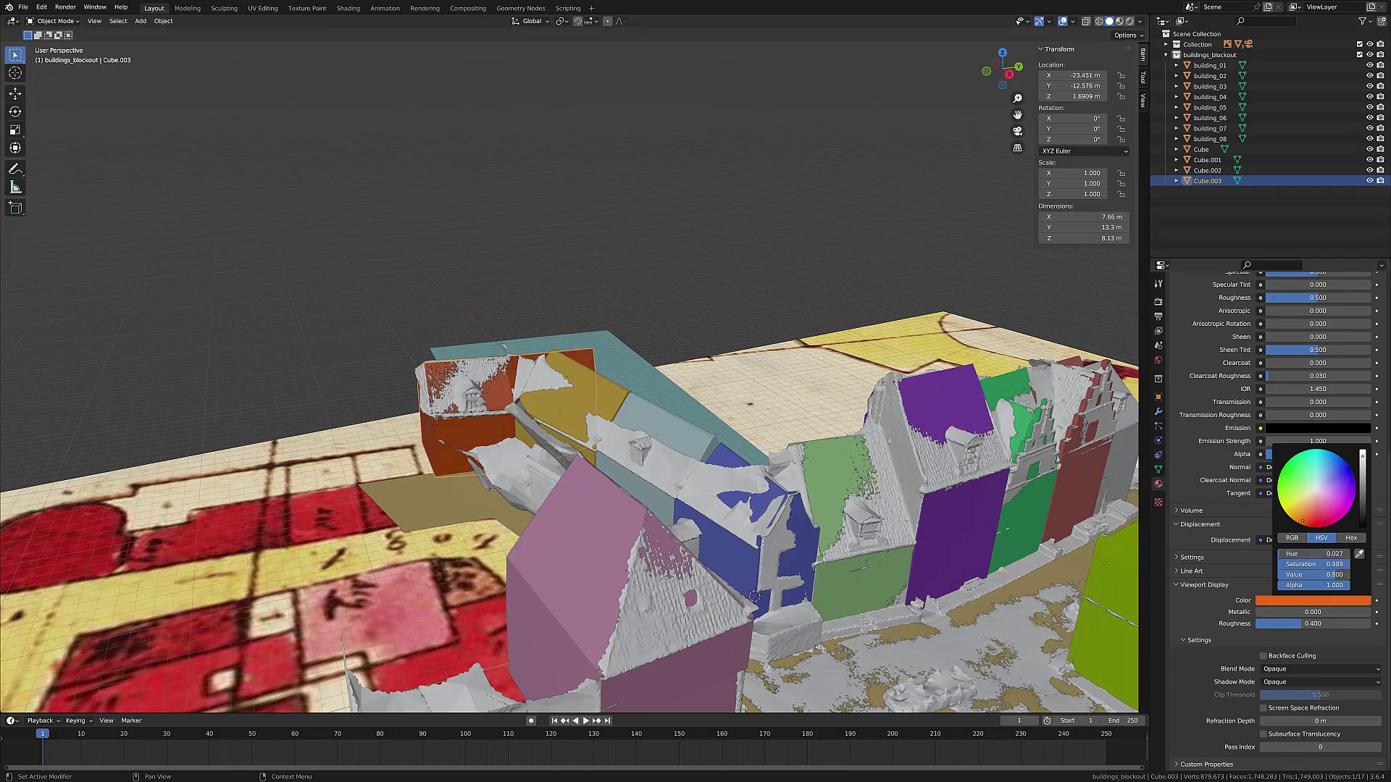
- Lower the kadaster map reference image along the Z axis while looking through the camera
key(KP_0)
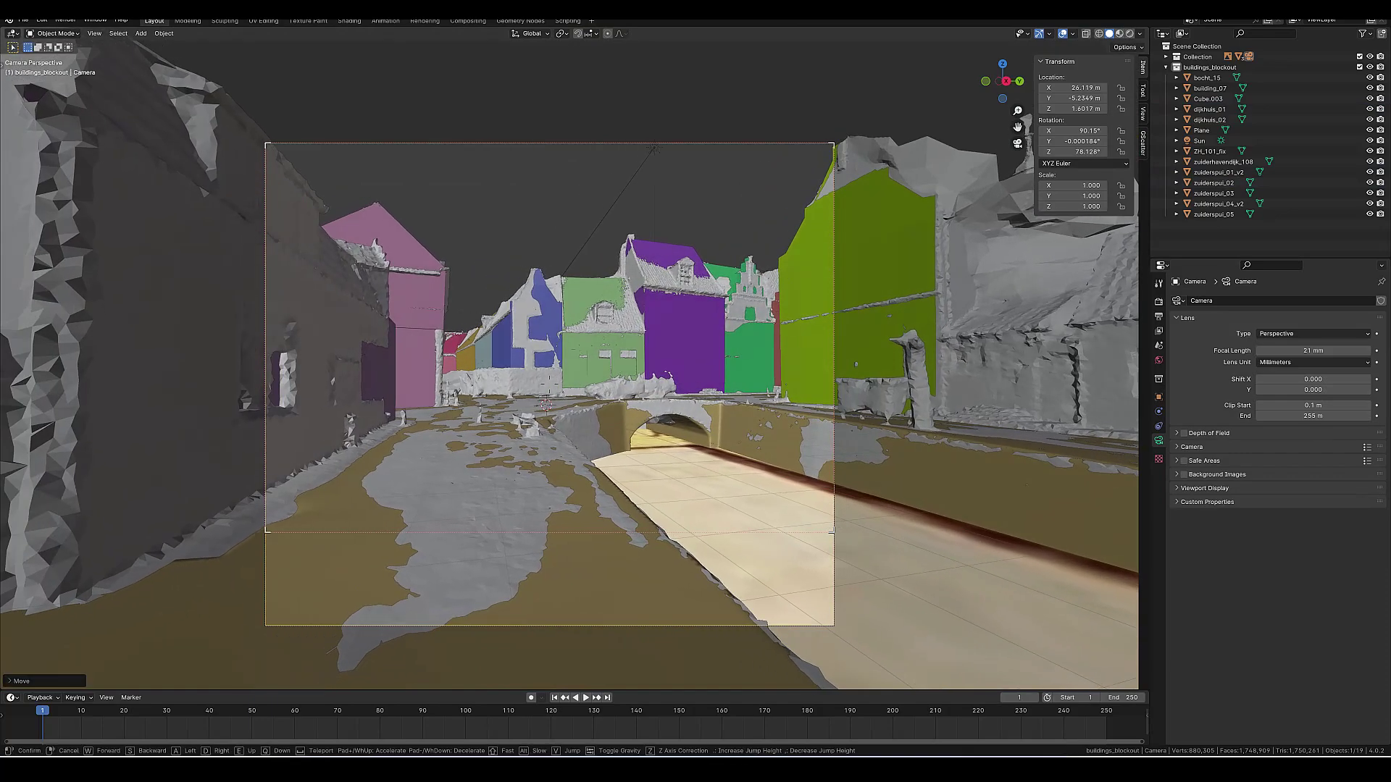
click(710, 485)
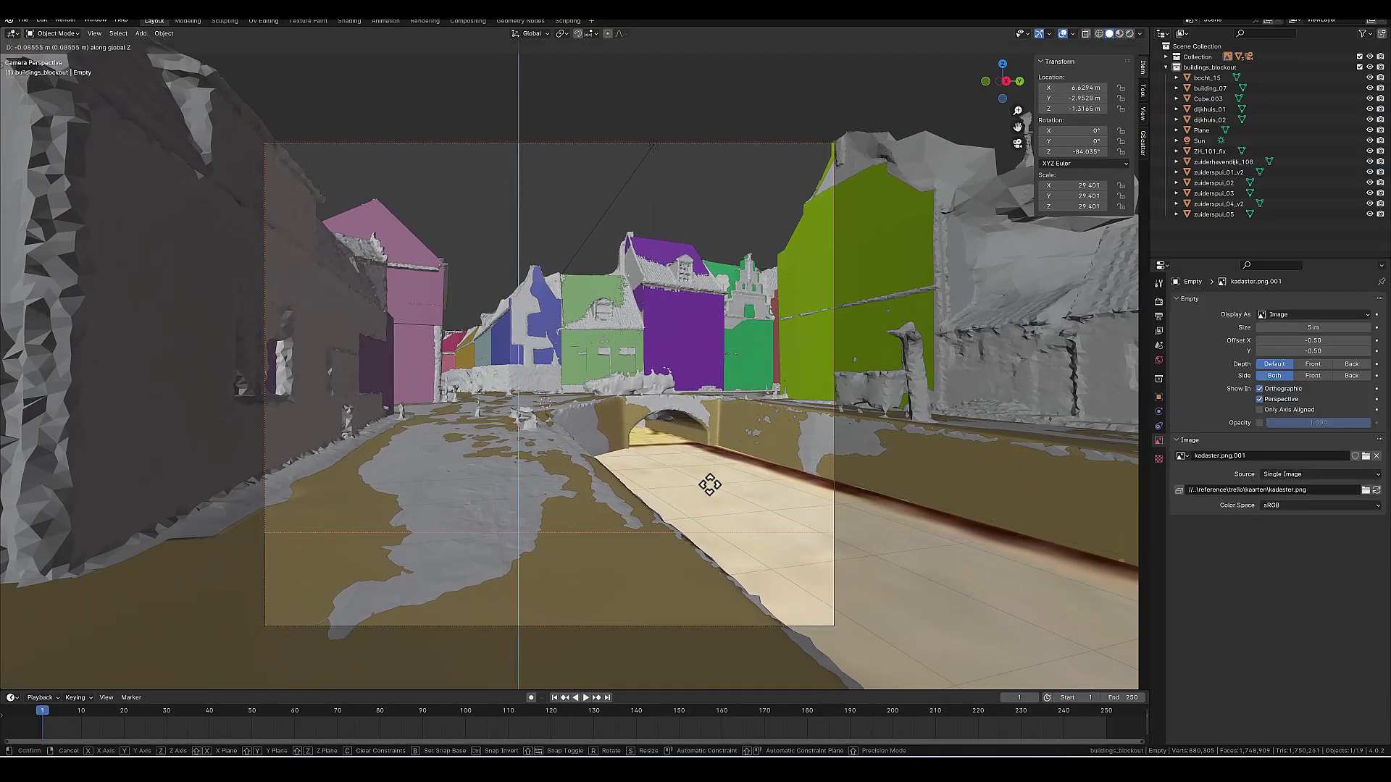
key(g)
key(z)
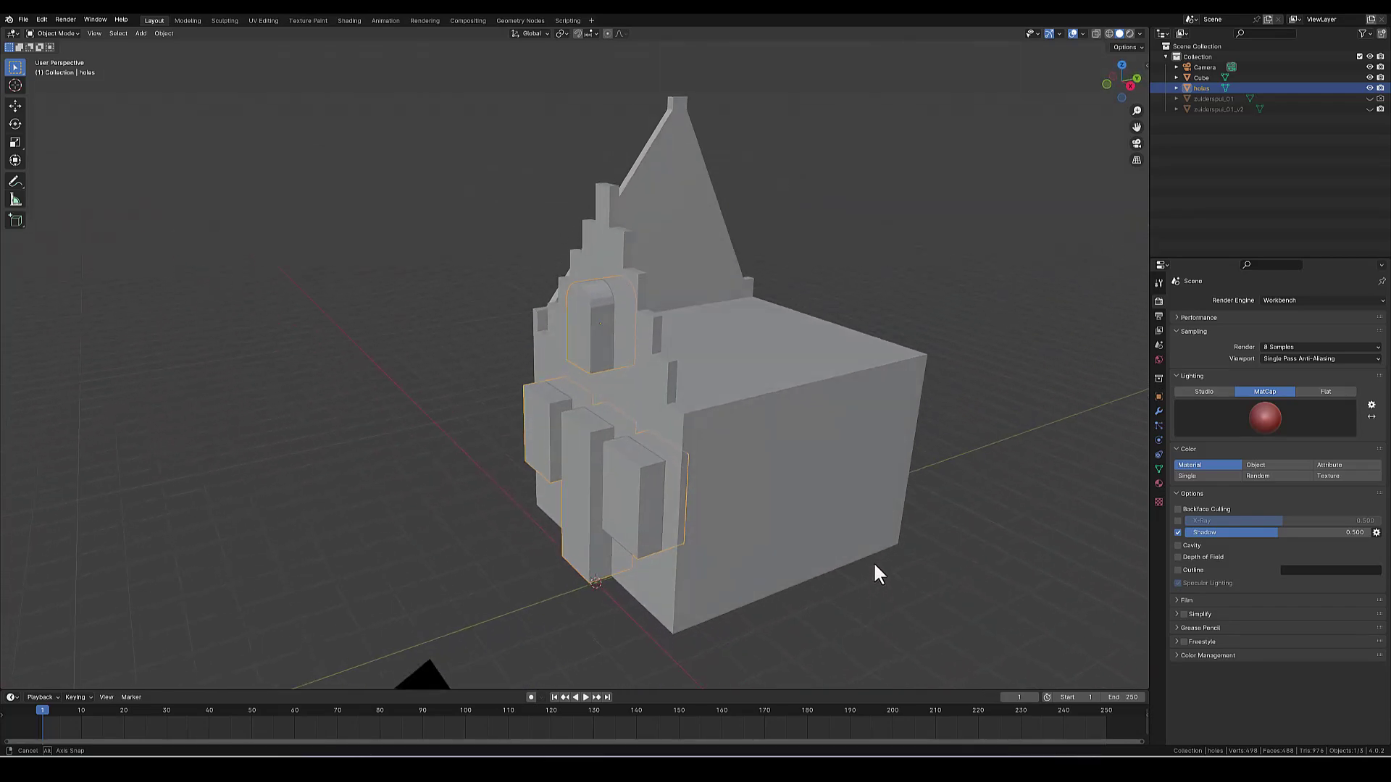
- Inspect the stepped-gable house model with its window openings and façade reference photo
middle_drag(873, 559, 864, 519)
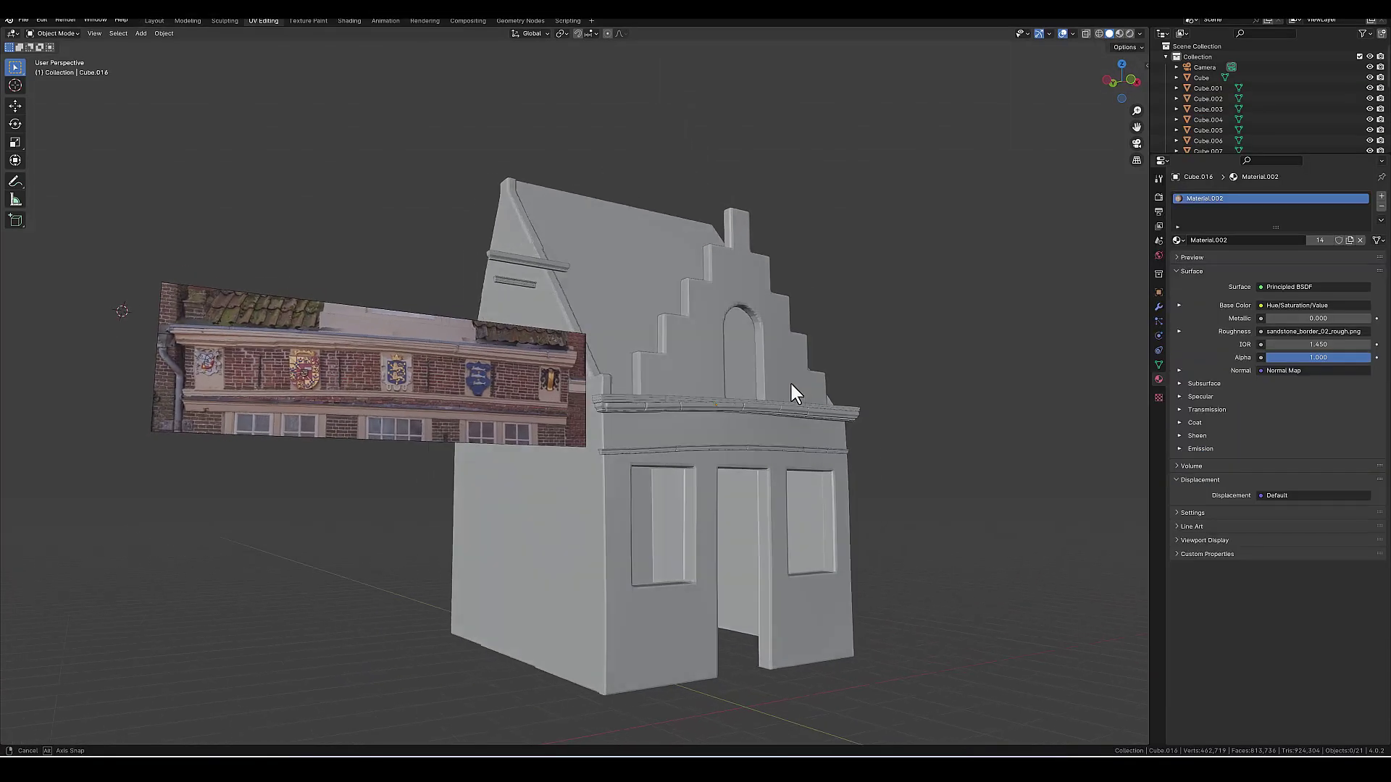
mouse_move(791, 384)
middle_down()
mouse_move(674, 395)
mouse_move(566, 444)
mouse_move(746, 388)
middle_up()
click(671, 405)
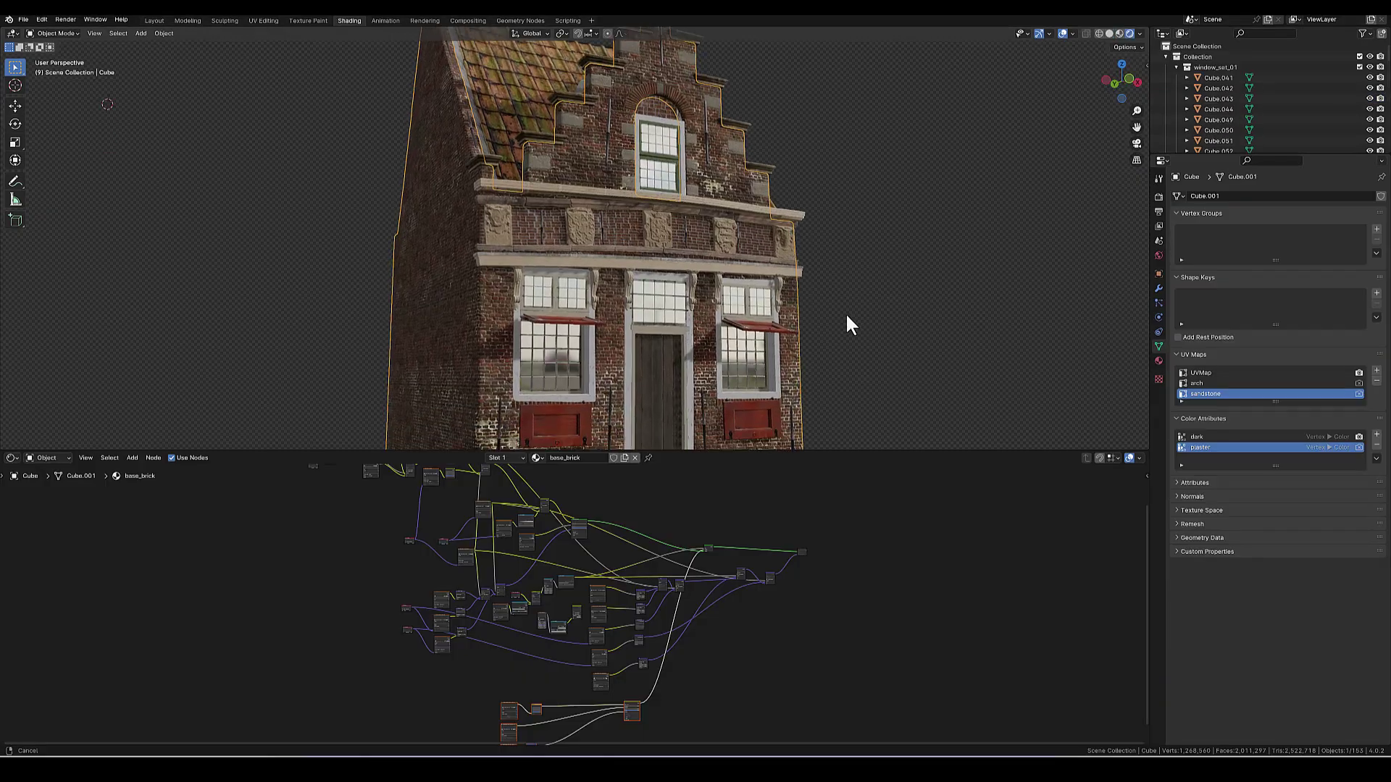
- Select the leftmost coat-of-arms relief on the textured brick façade to show its material nodes
middle_drag(845, 312, 844, 243)
scroll(753, 602, up, 6)
middle_drag(753, 603, 652, 725)
click(462, 175)
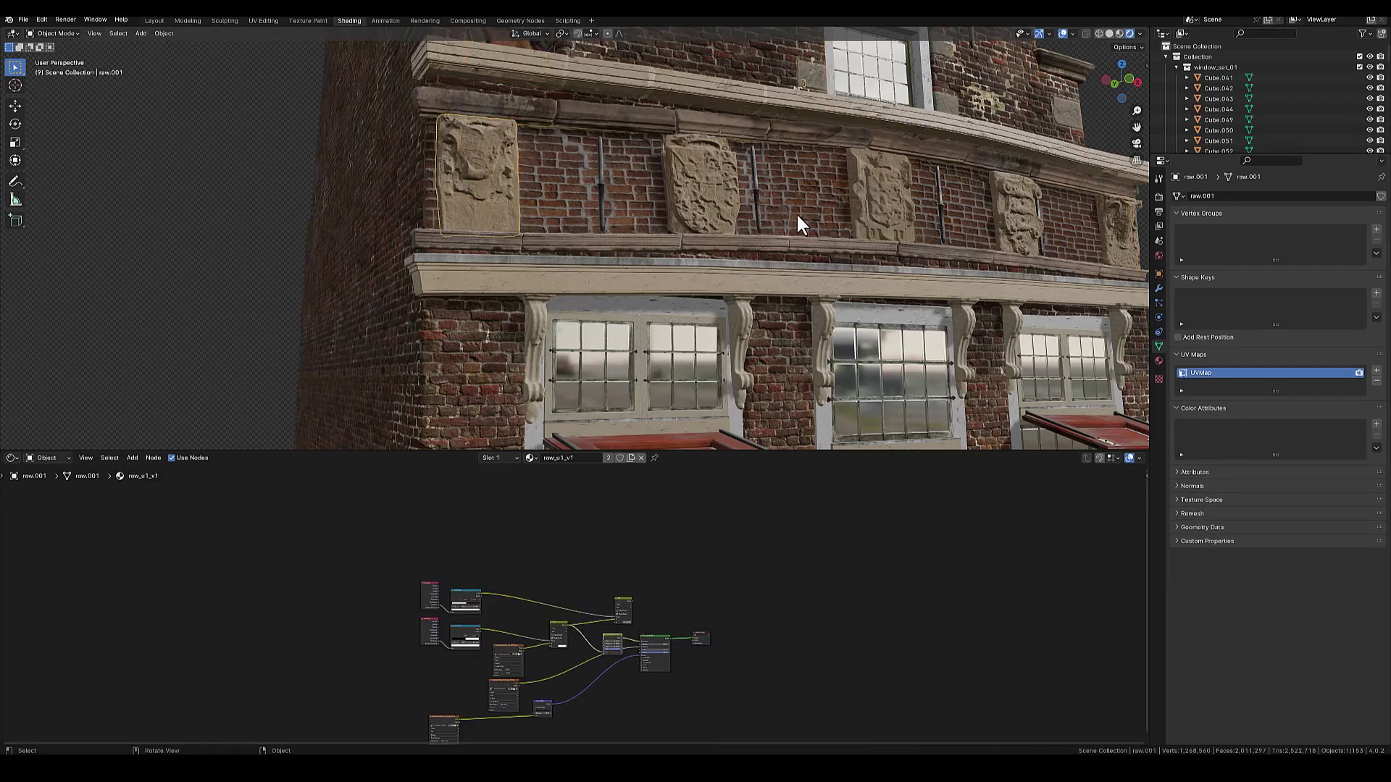
- Switch to RealityCapture and display Model 9 to inspect the five isolated coat-of-arms scans
middle_drag(802, 211, 729, 204)
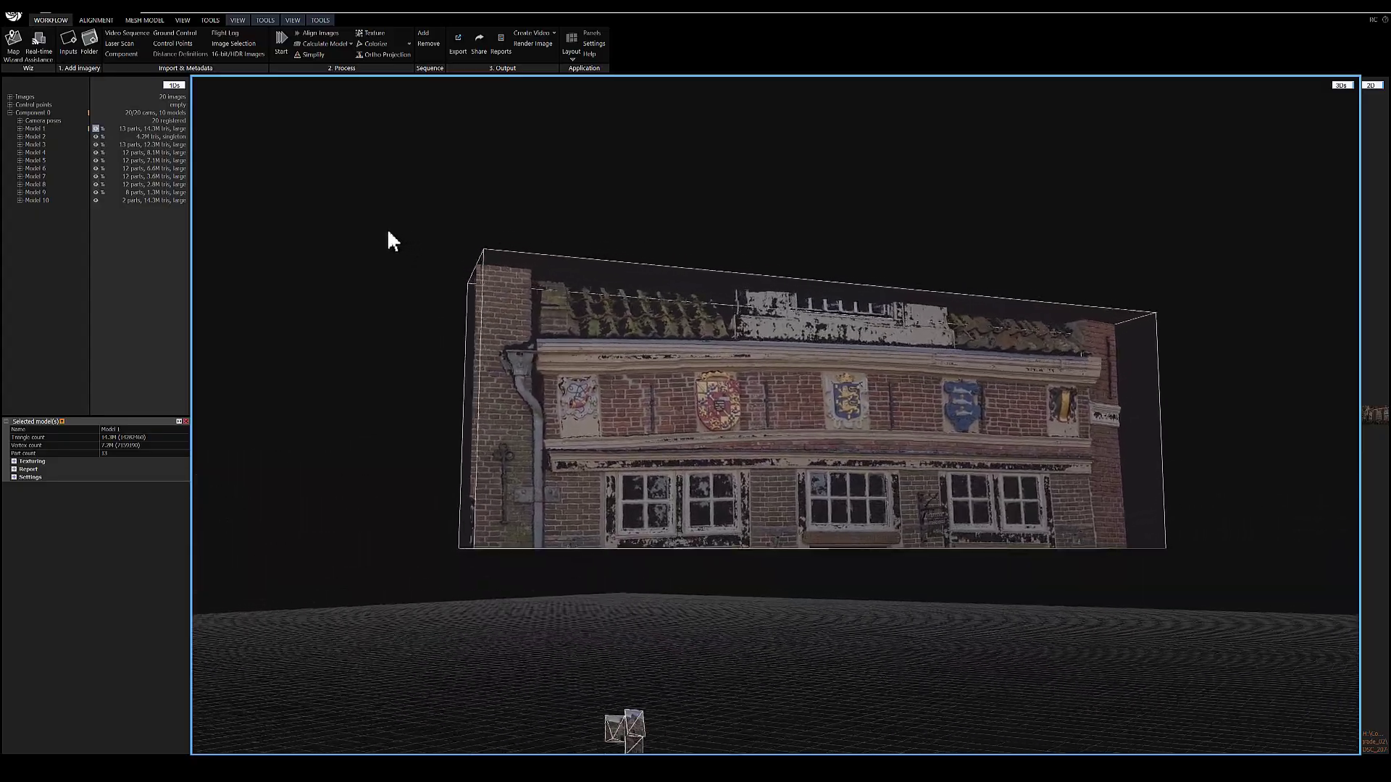
click(36, 199)
click(35, 193)
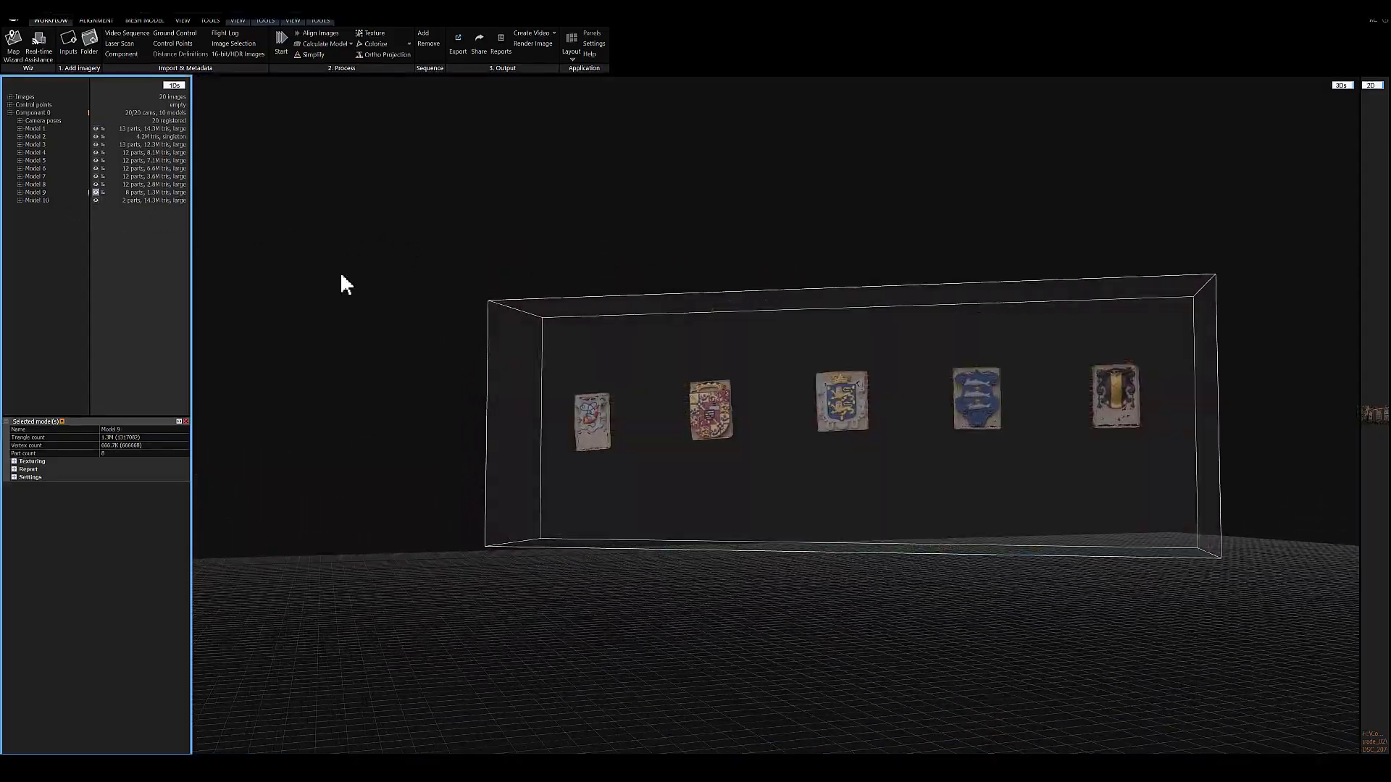
drag(360, 282, 341, 319)
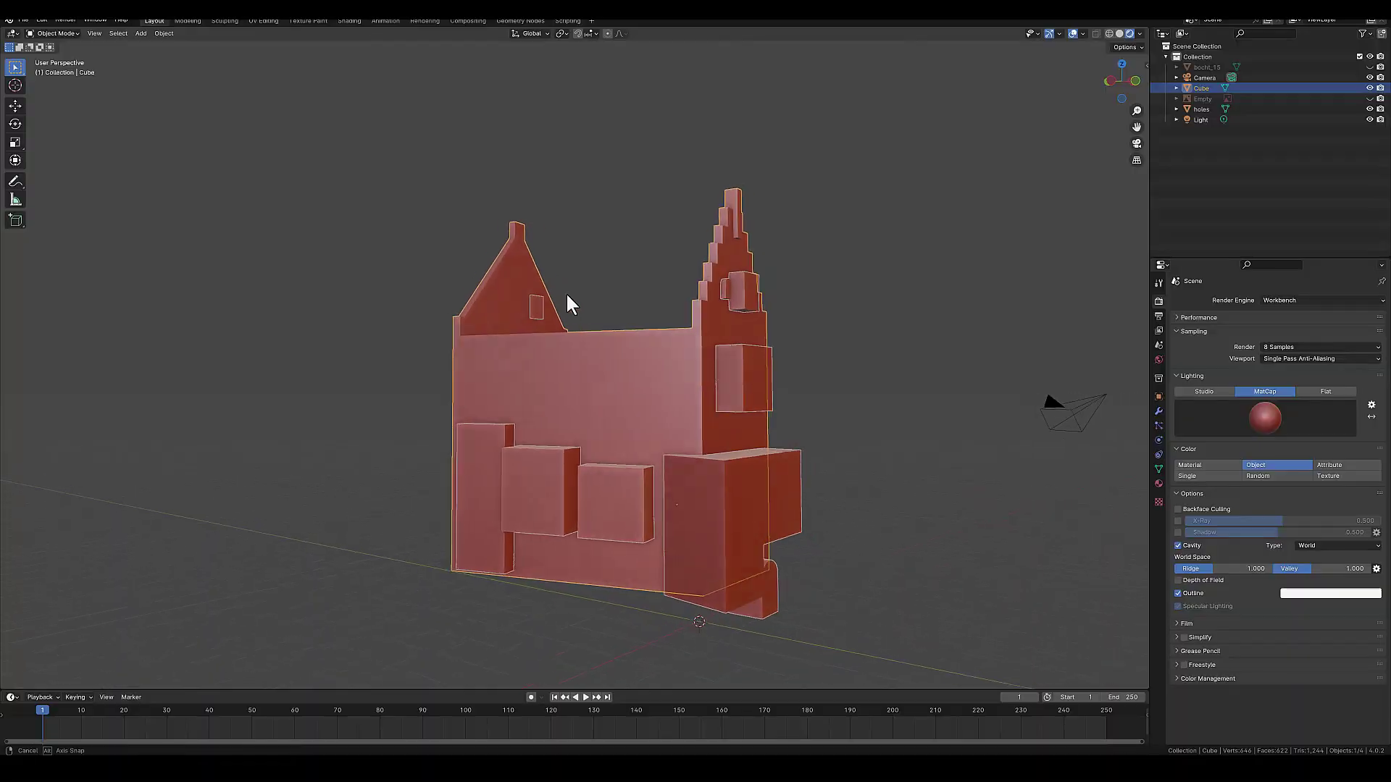
- Inspect the stepped-gable corner house in its blockout, detailed and textured stages, including the rendered brick arches and the old reference photograph
mouse_move(566, 292)
middle_down()
mouse_move(580, 294)
mouse_move(507, 294)
middle_up()
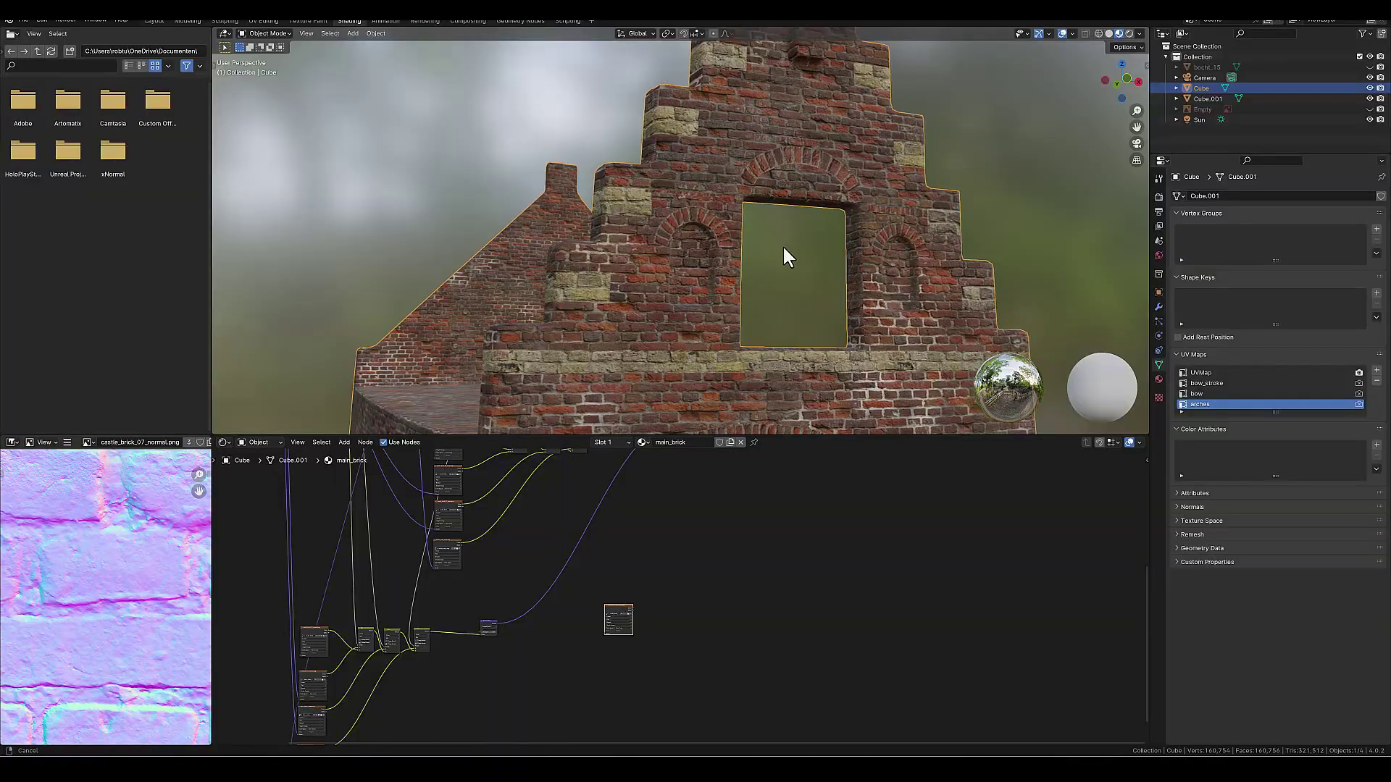
middle_drag(784, 248, 750, 112)
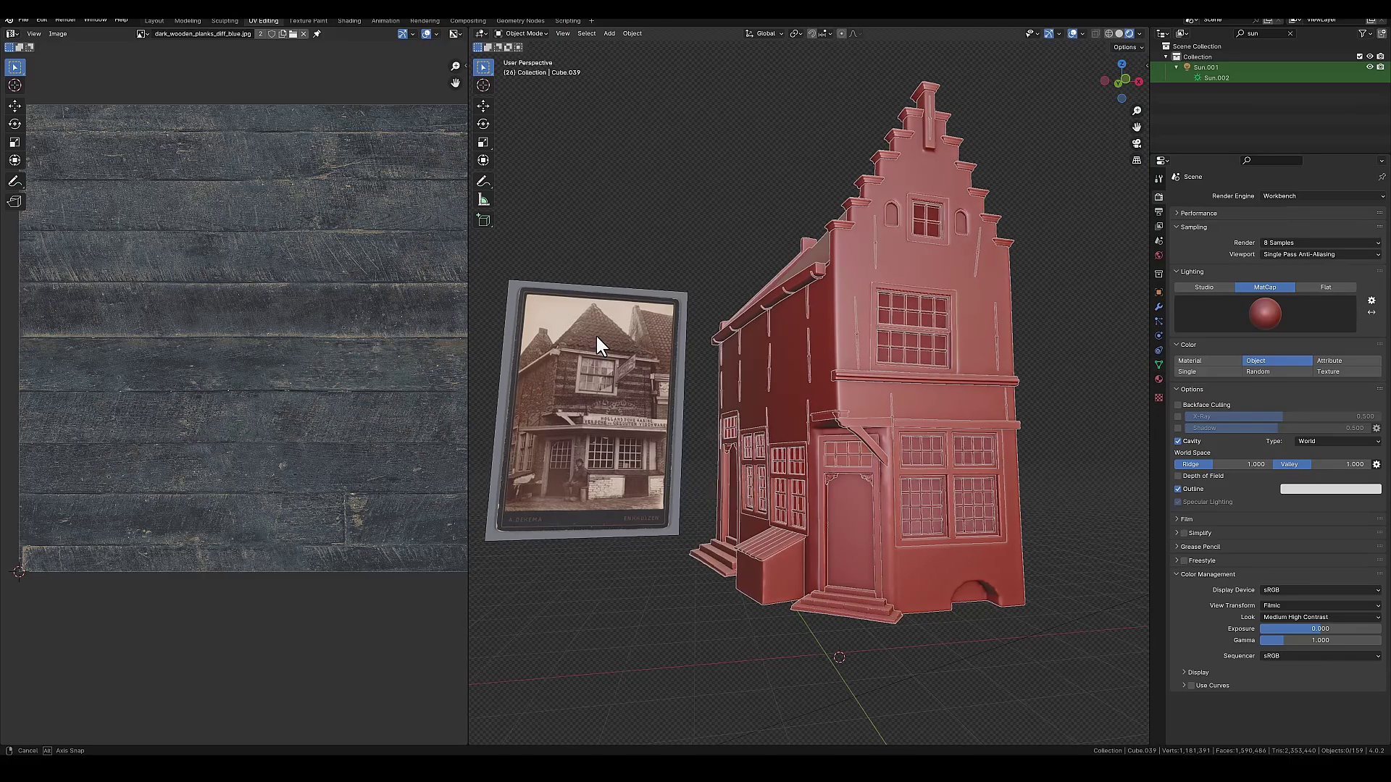
middle_drag(597, 337, 618, 336)
click(615, 366)
key(s)
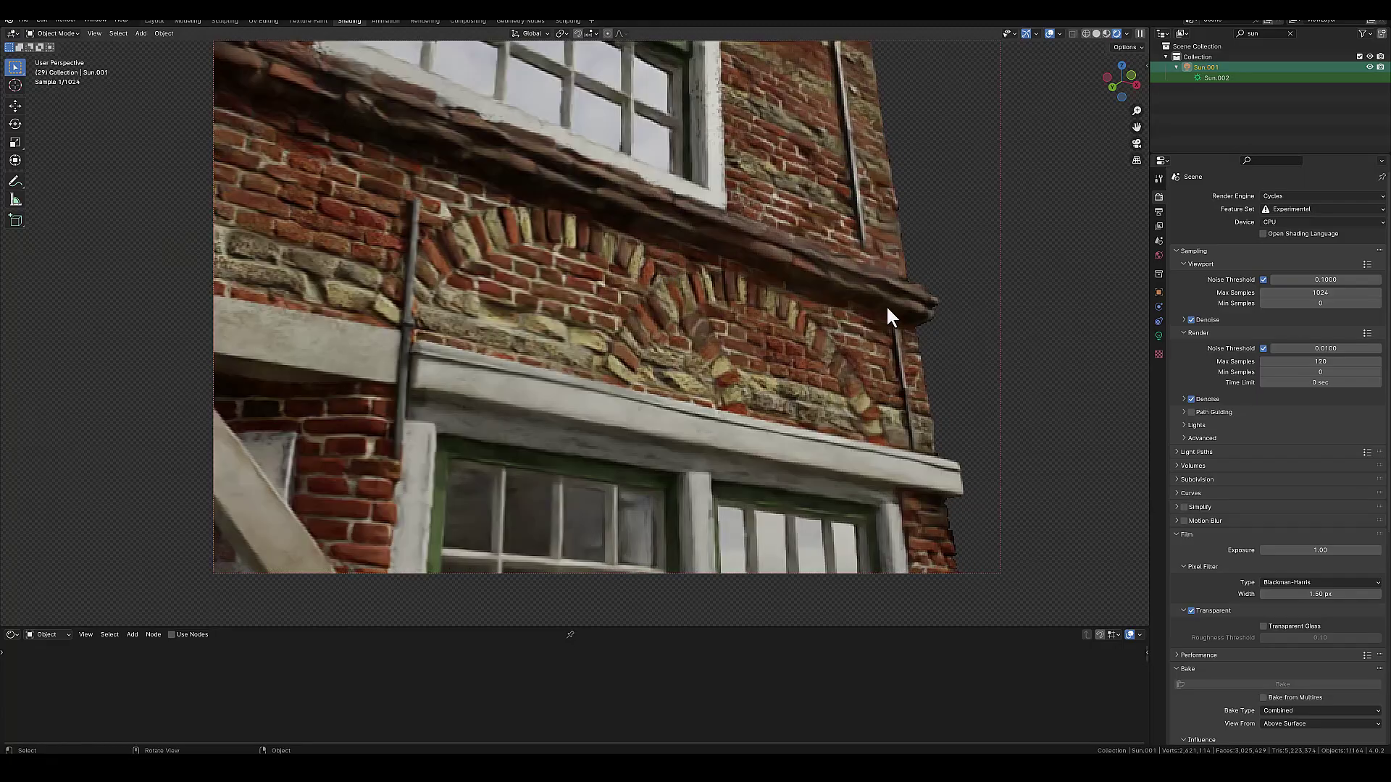
mouse_move(895, 315)
middle_down()
mouse_move(910, 317)
mouse_move(881, 301)
middle_up()
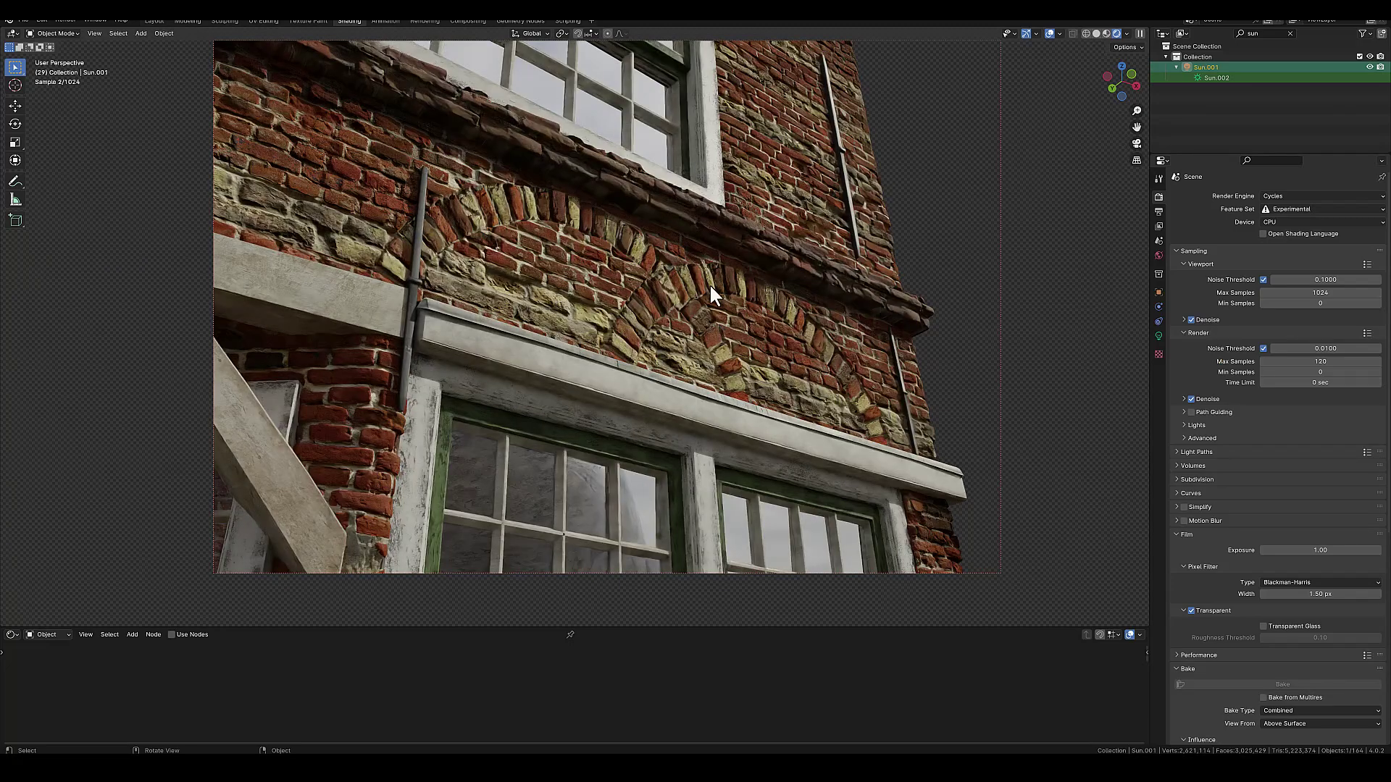
middle_drag(628, 215, 533, 220)
scroll(528, 222, up, 5)
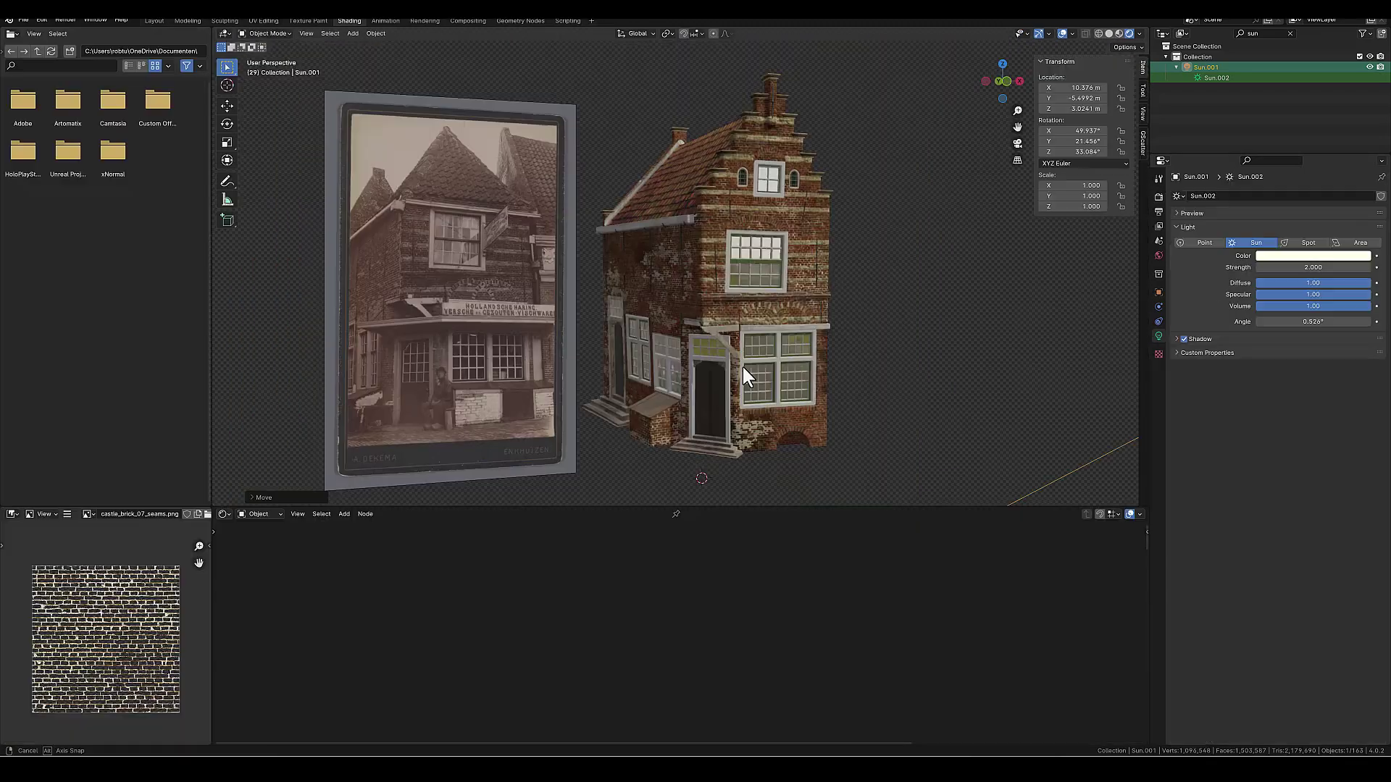
middle_drag(741, 366, 760, 359)
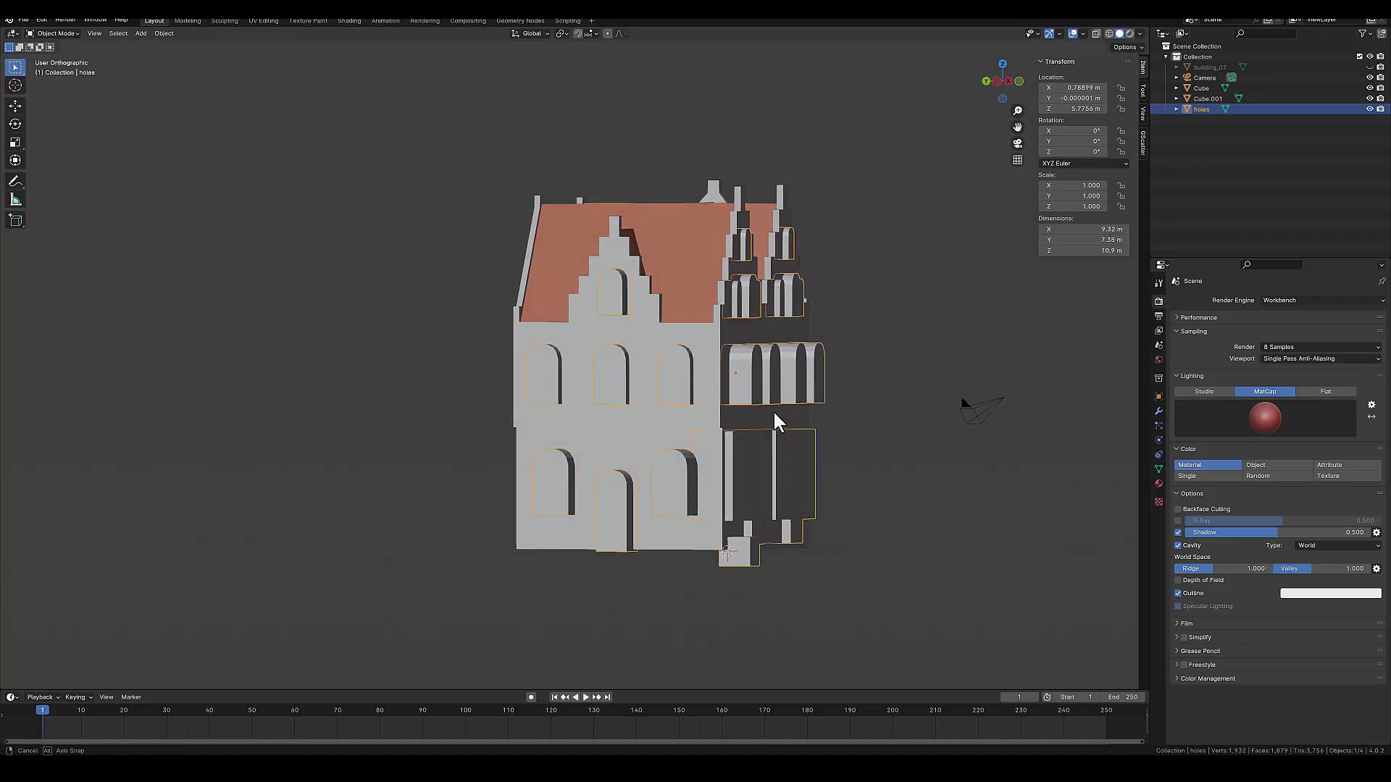
- Examine the house with twin stepped gables, from its arched openings to its sandstone borders, brickwork and leaded windows
middle_drag(772, 410, 652, 427)
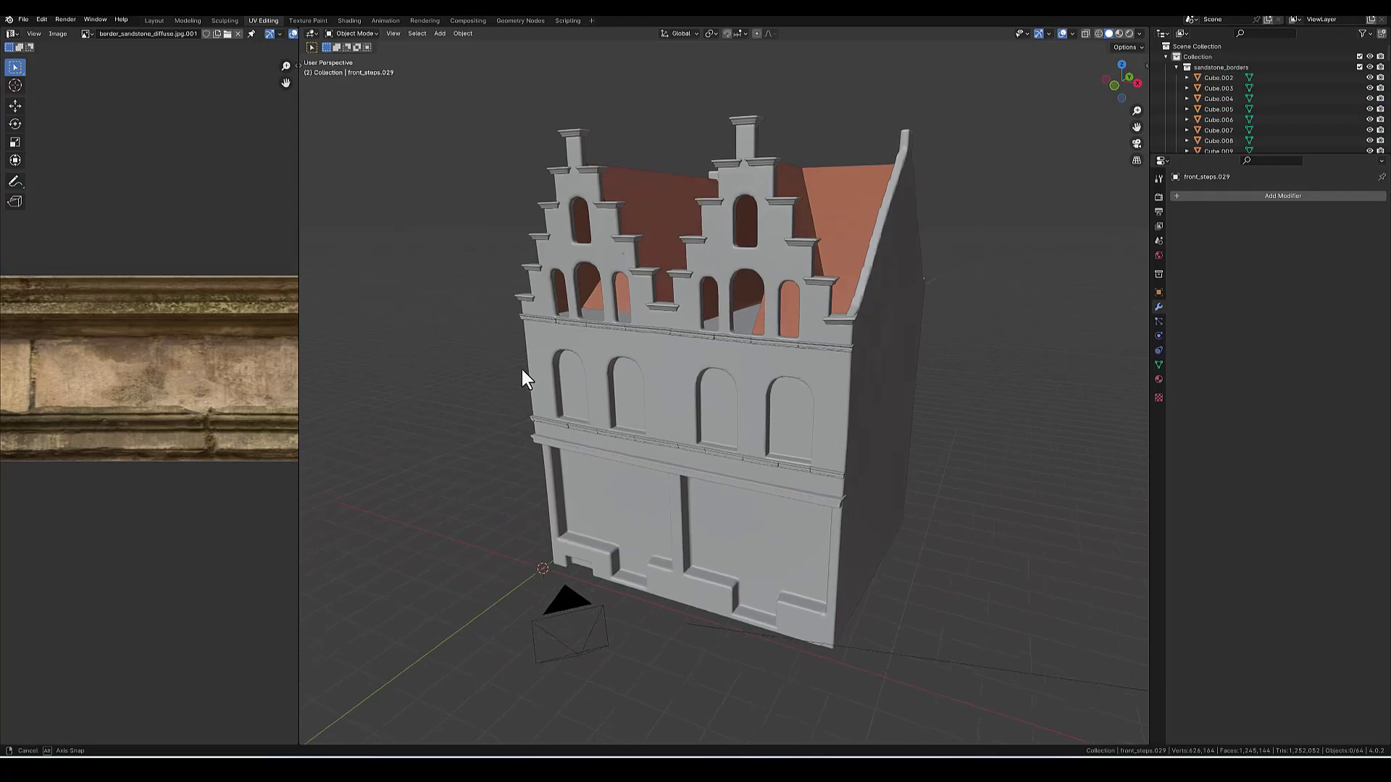
middle_drag(521, 369, 662, 359)
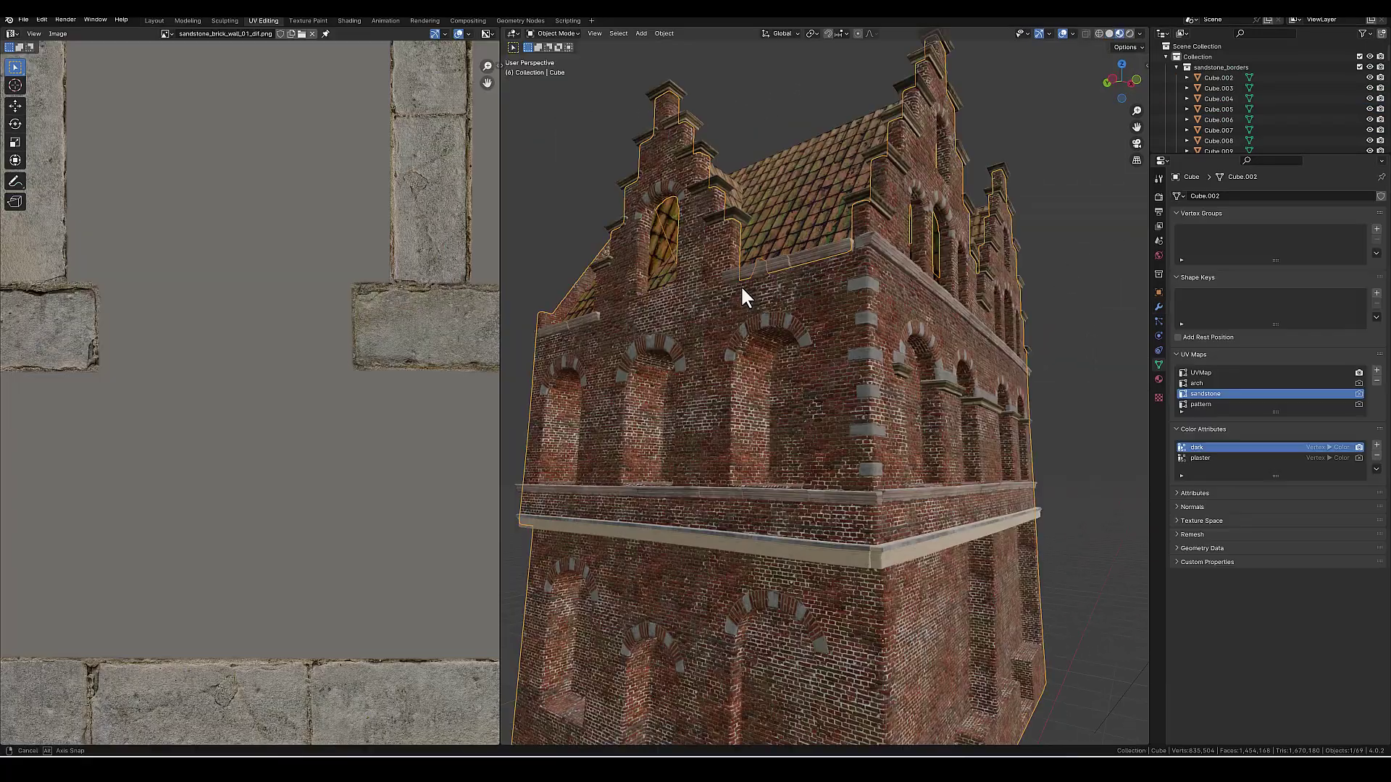
middle_drag(741, 285, 637, 363)
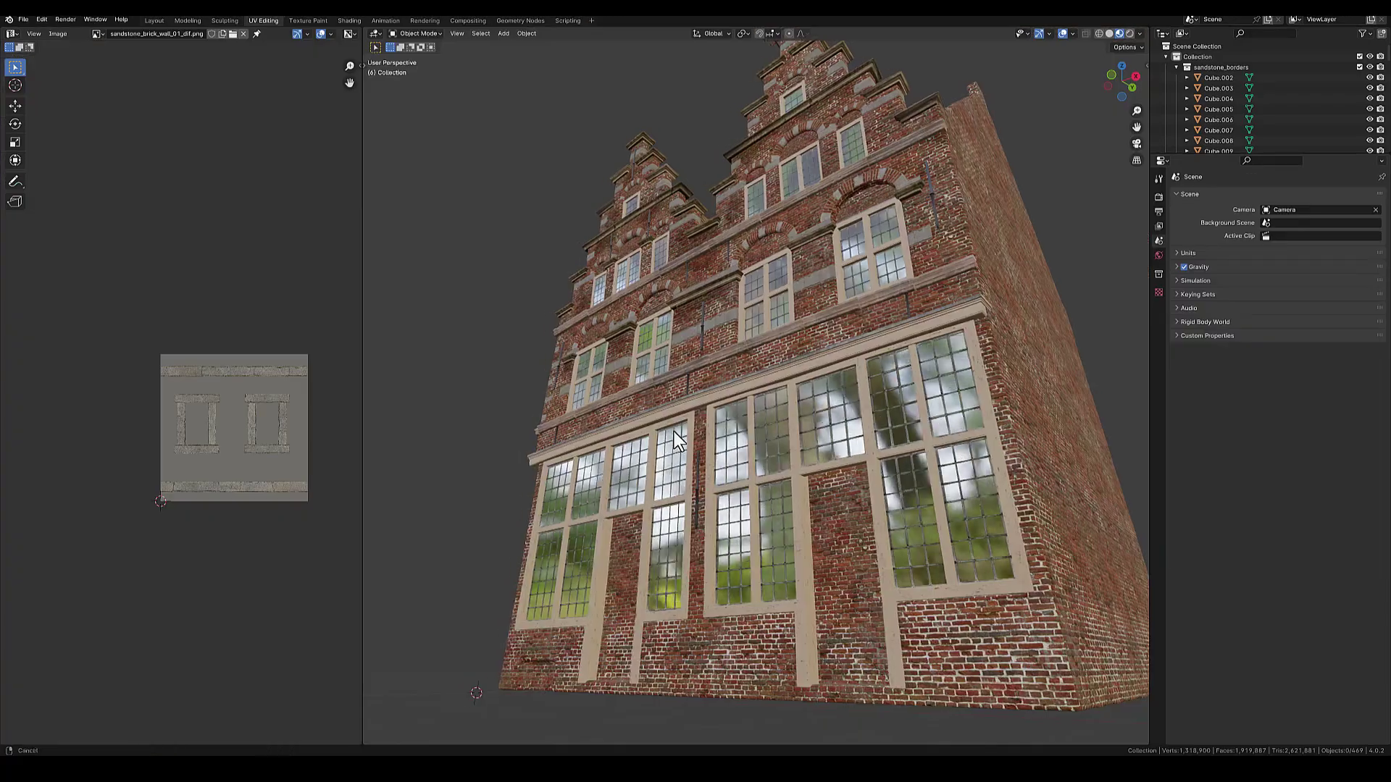
middle_drag(724, 428, 855, 433)
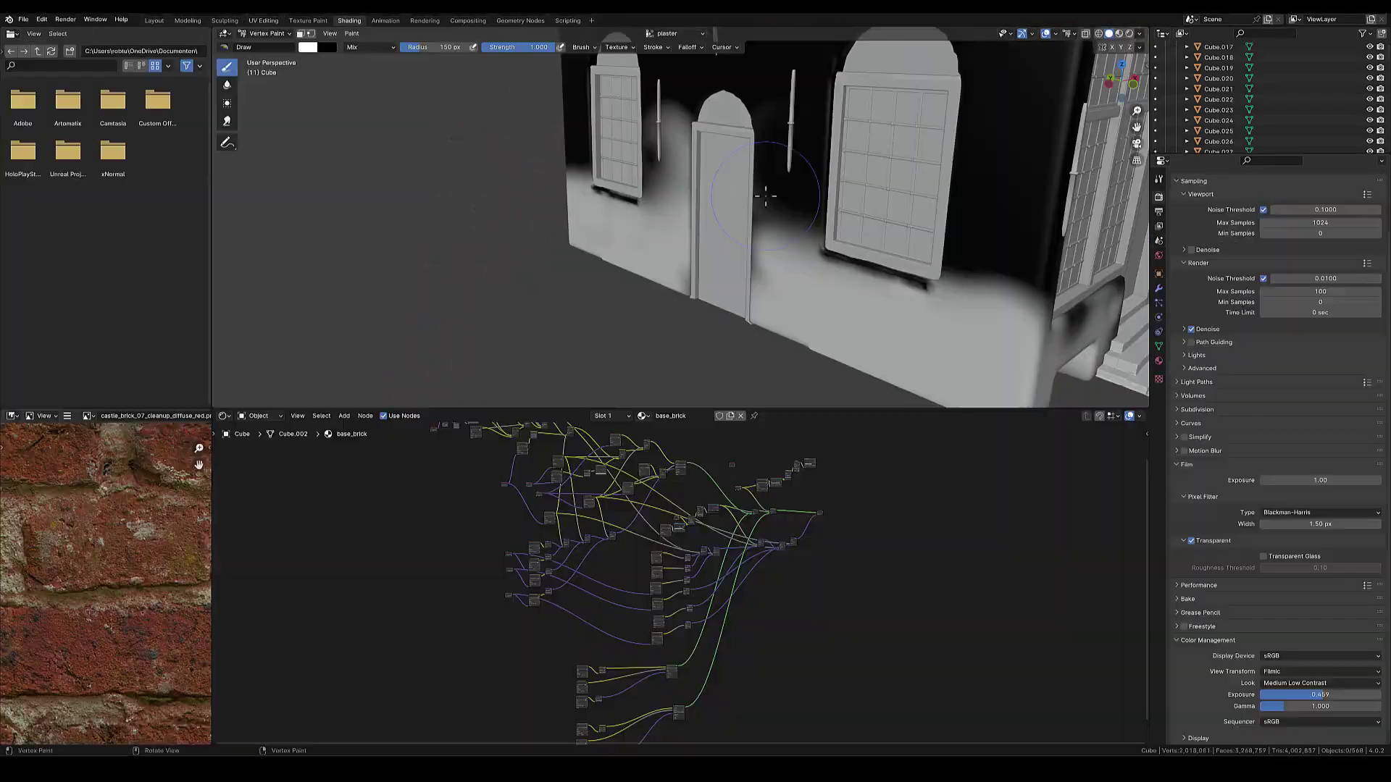
- Return the house with the painted plaster mask to Object Mode and inspect its textured and rendered base_brick walls
mouse_move(652, 144)
middle_down()
mouse_move(663, 120)
mouse_move(696, 123)
middle_up()
mouse_move(720, 638)
middle_down()
mouse_move(730, 544)
mouse_move(711, 556)
mouse_move(633, 459)
middle_up()
click(266, 33)
click(258, 45)
middle_drag(753, 240, 846, 225)
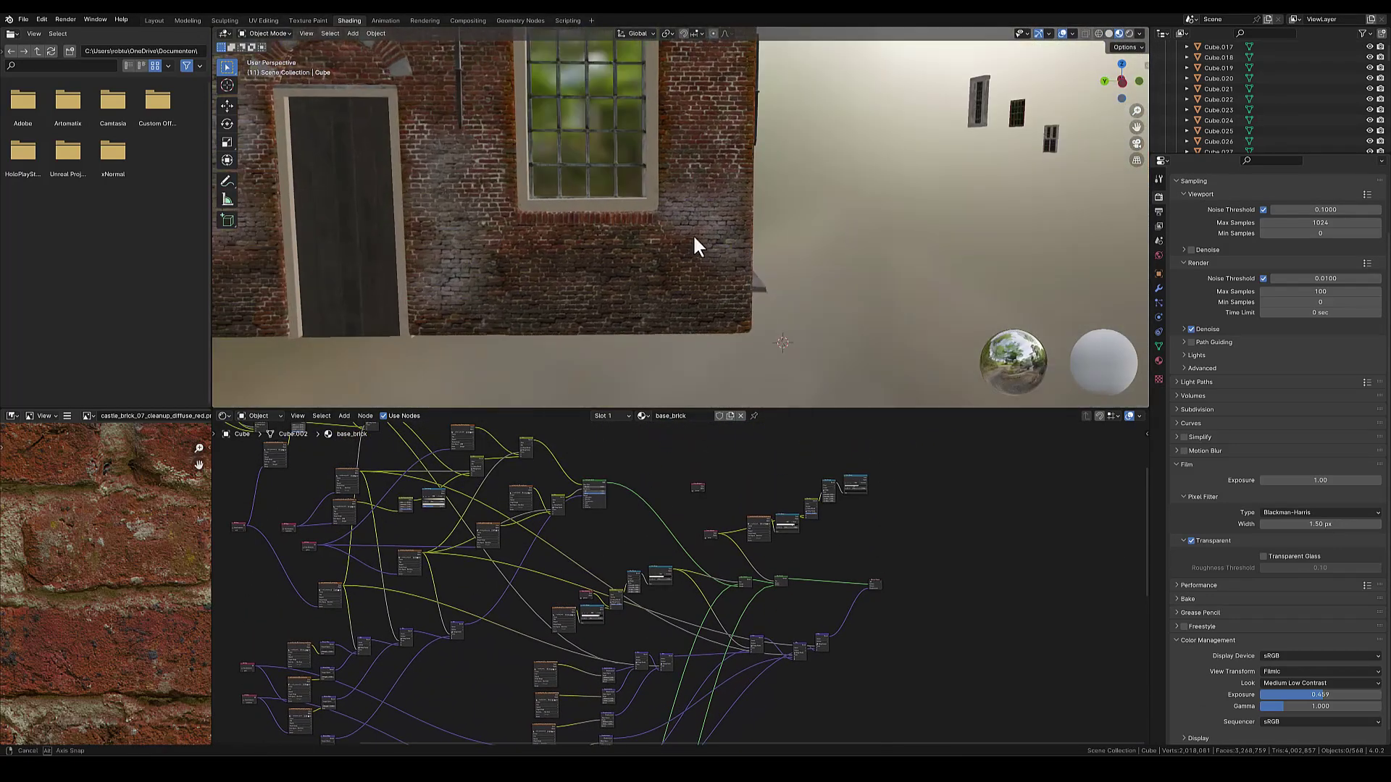
middle_drag(695, 236, 629, 284)
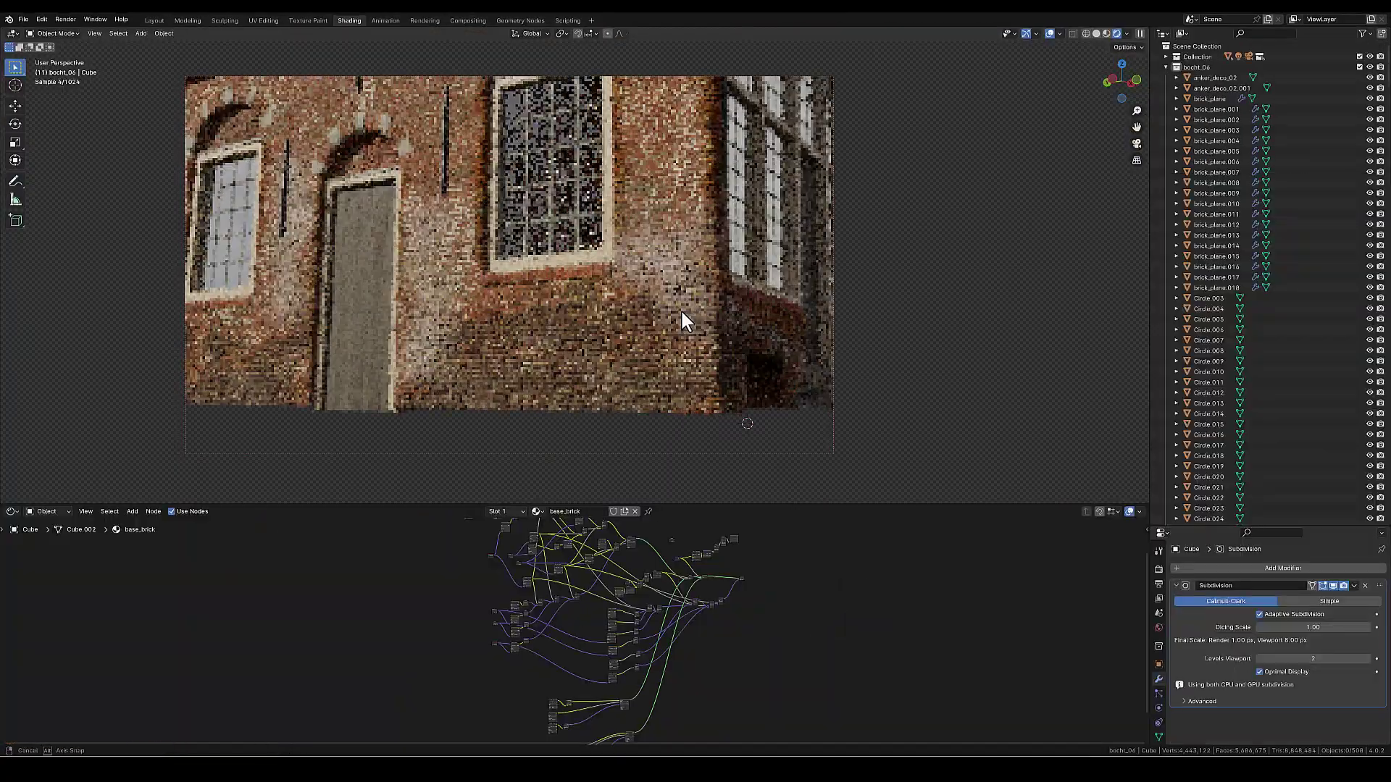
middle_drag(680, 309, 640, 205)
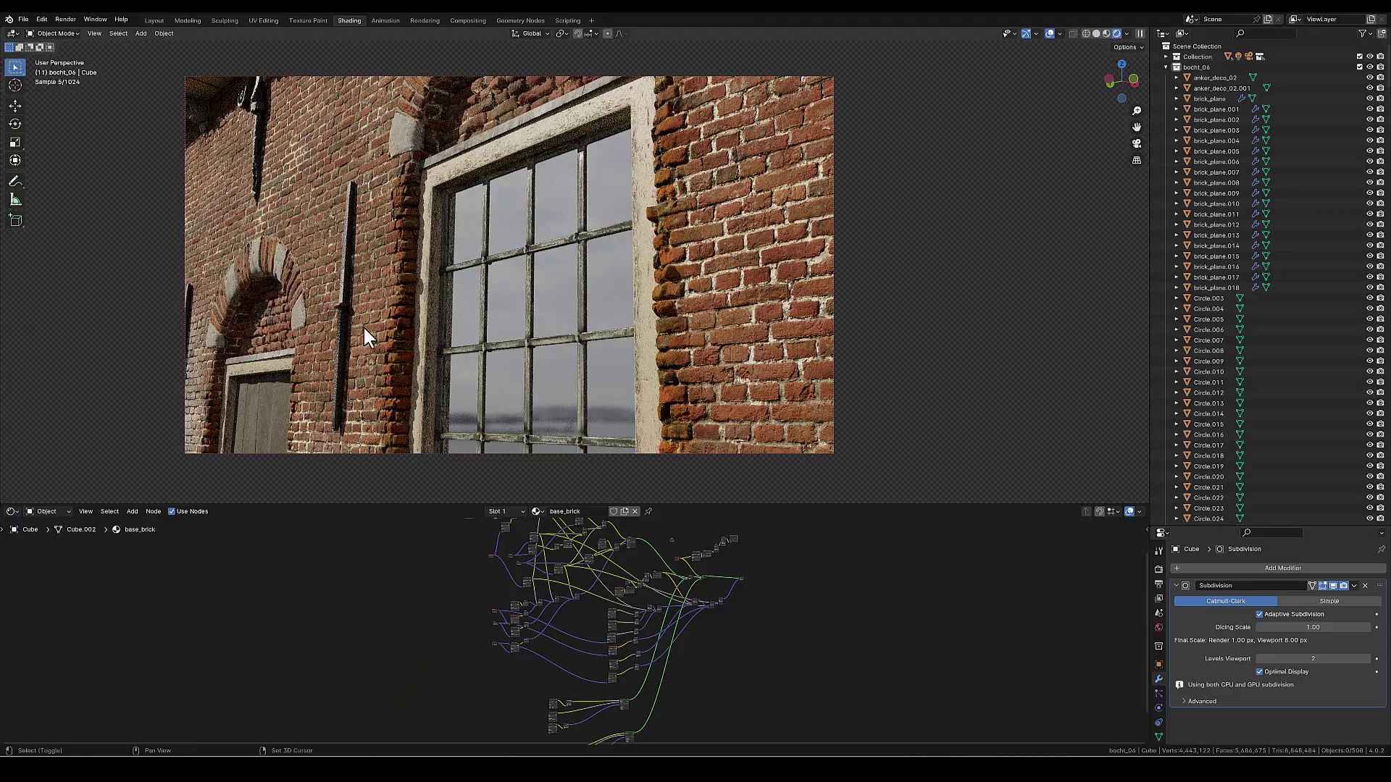
middle_drag(363, 329, 716, 334)
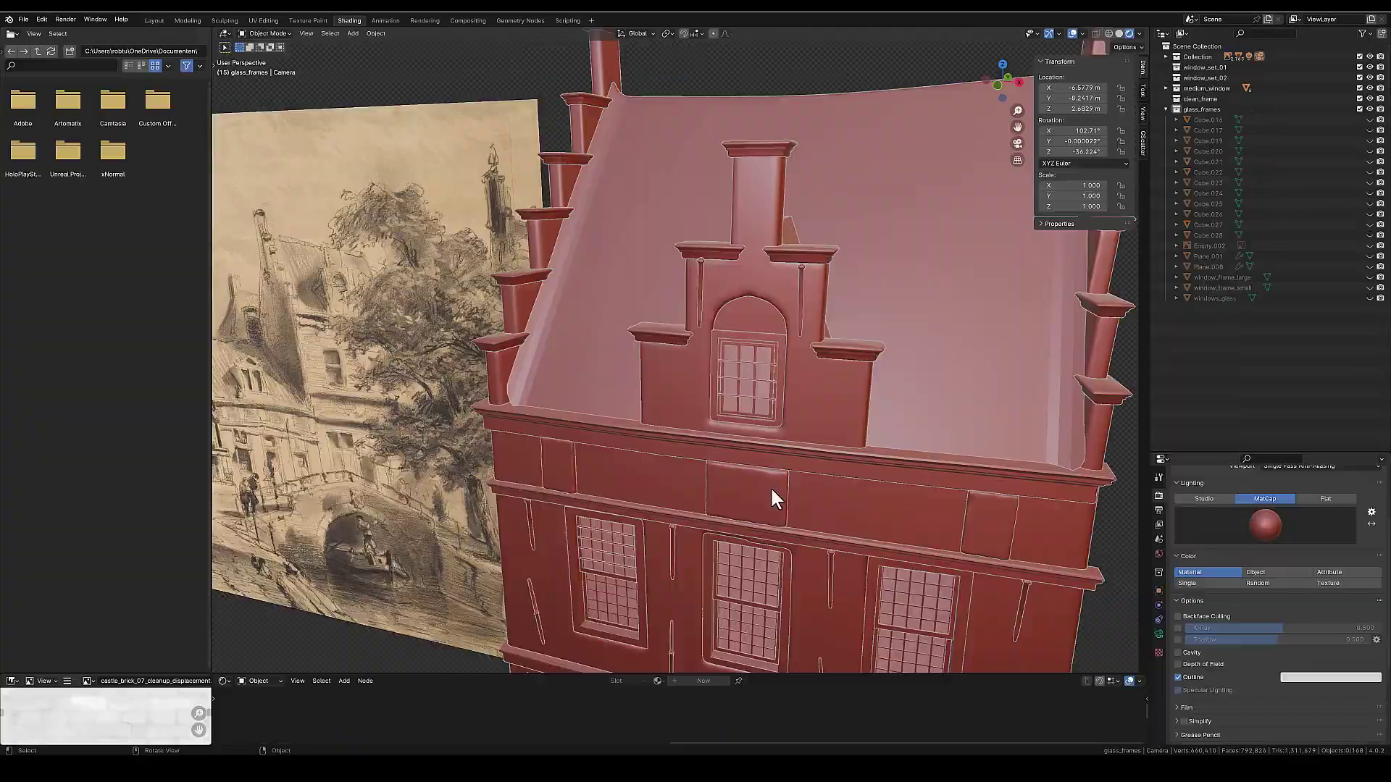
- Examine the stepped-gable houses beside the canal drawing and the photogrammetry scan of the herringbone brick band
mouse_move(771, 486)
middle_down()
mouse_move(774, 429)
mouse_move(489, 410)
mouse_move(679, 455)
mouse_move(720, 493)
mouse_move(759, 369)
middle_up()
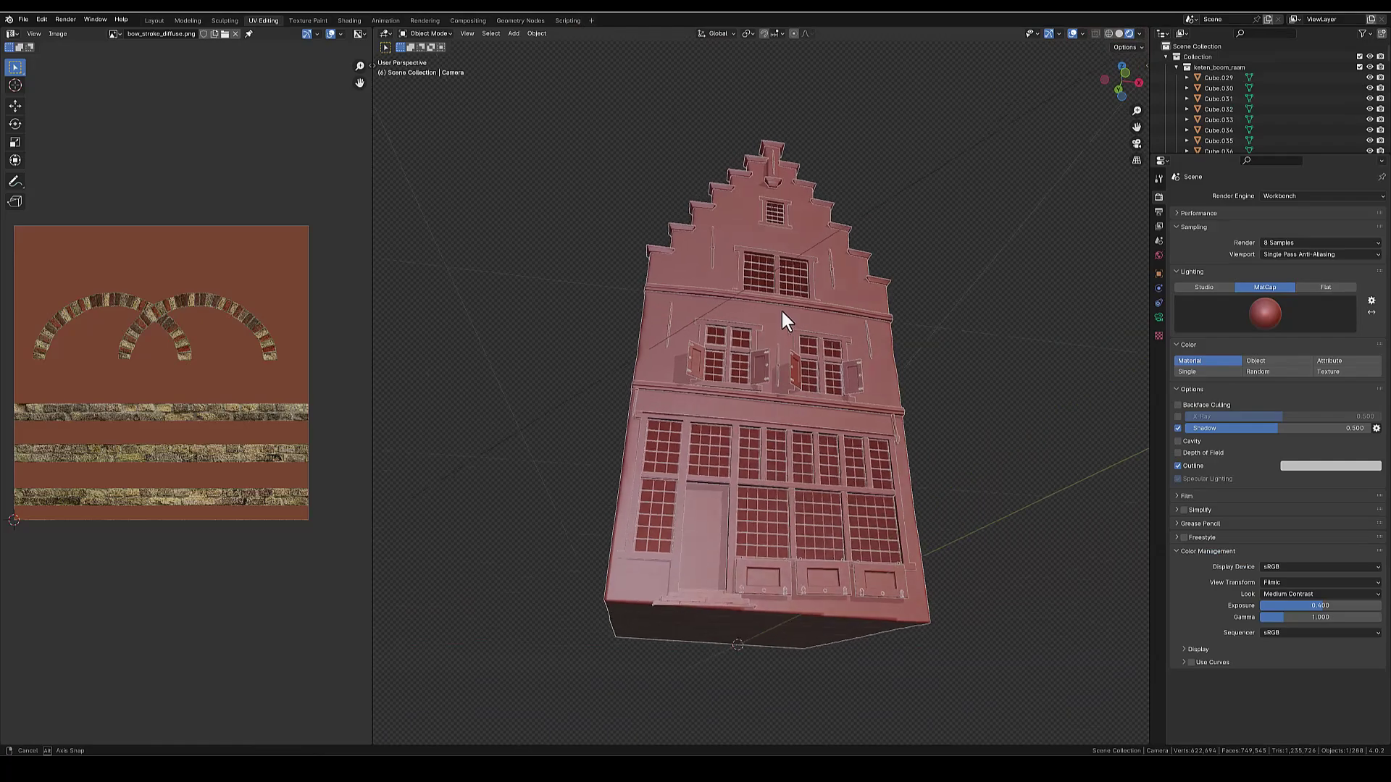
middle_drag(782, 313, 823, 462)
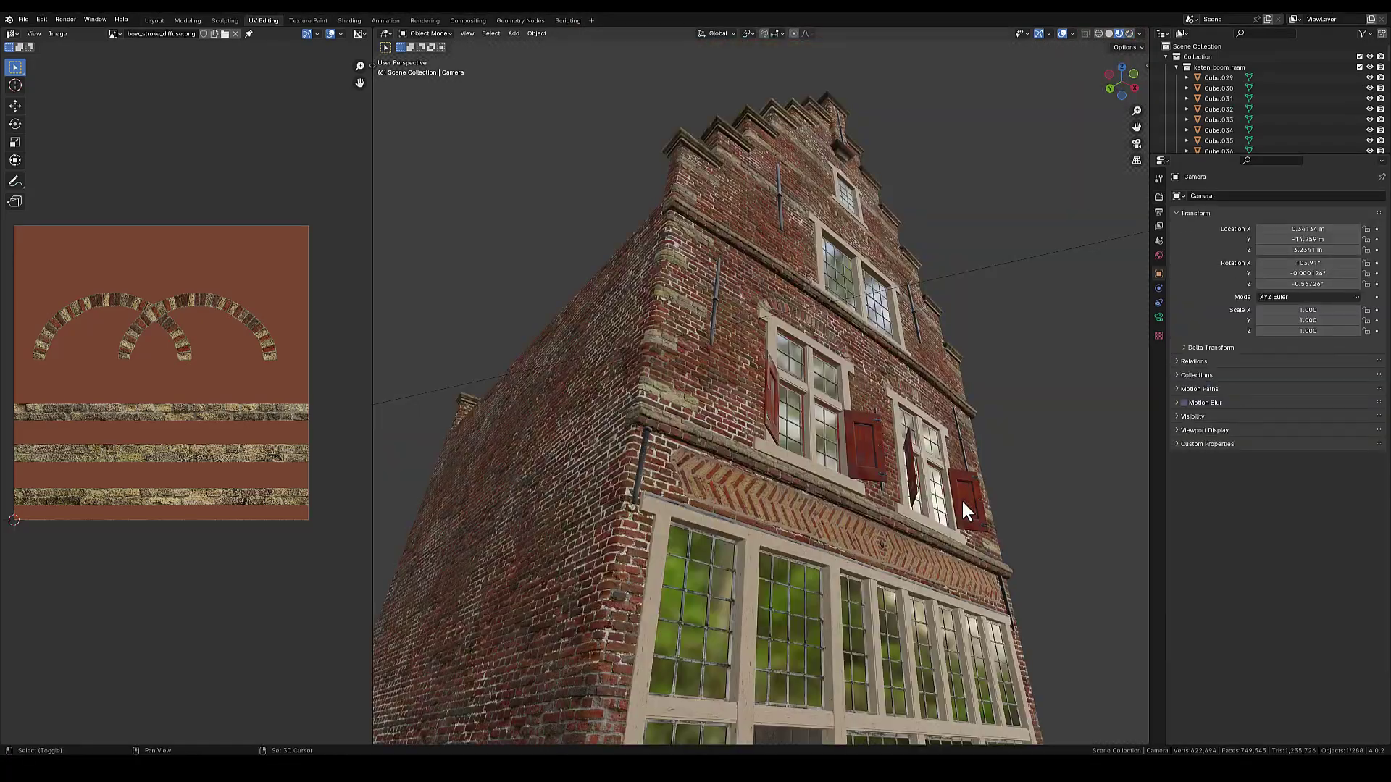
mouse_move(962, 501)
middle_down()
mouse_move(839, 499)
mouse_move(819, 319)
mouse_move(774, 481)
mouse_move(836, 469)
middle_up()
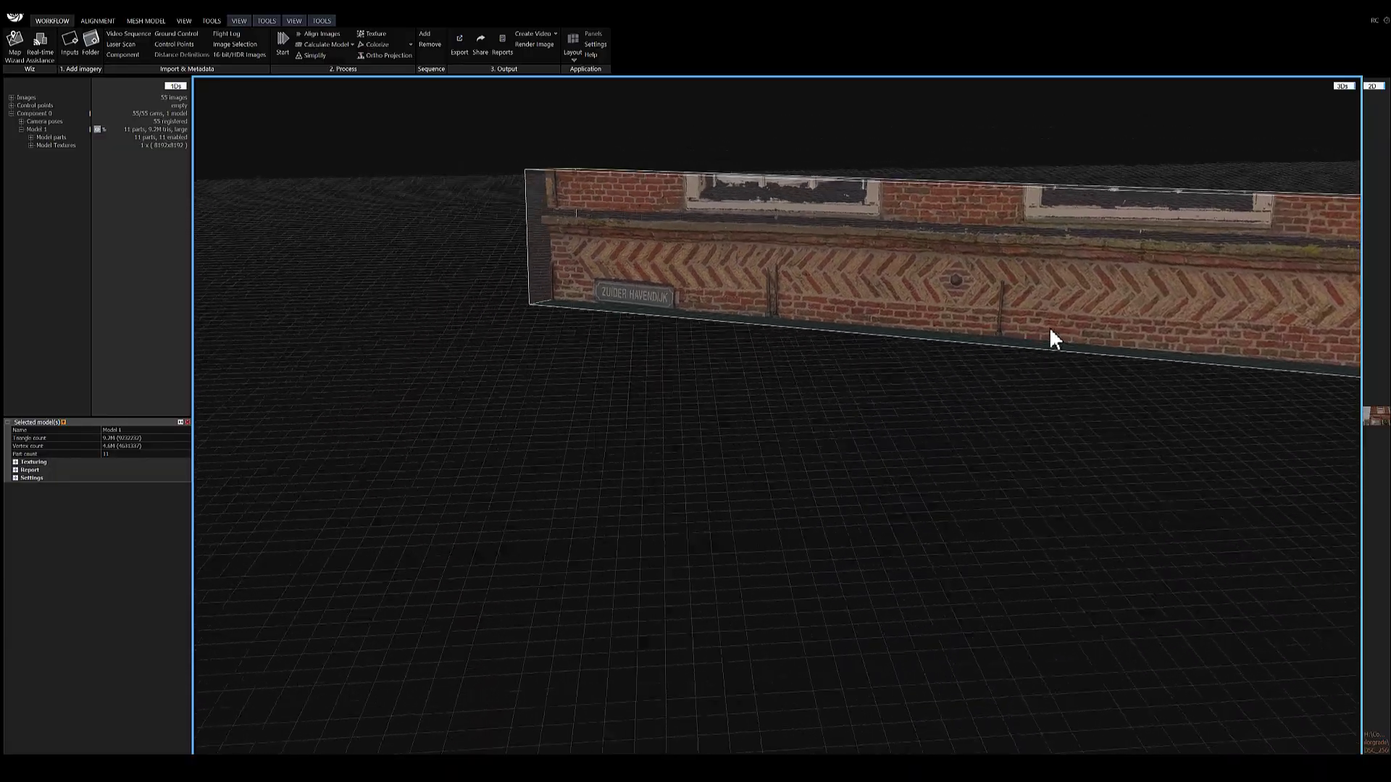
drag(1047, 332, 1154, 319)
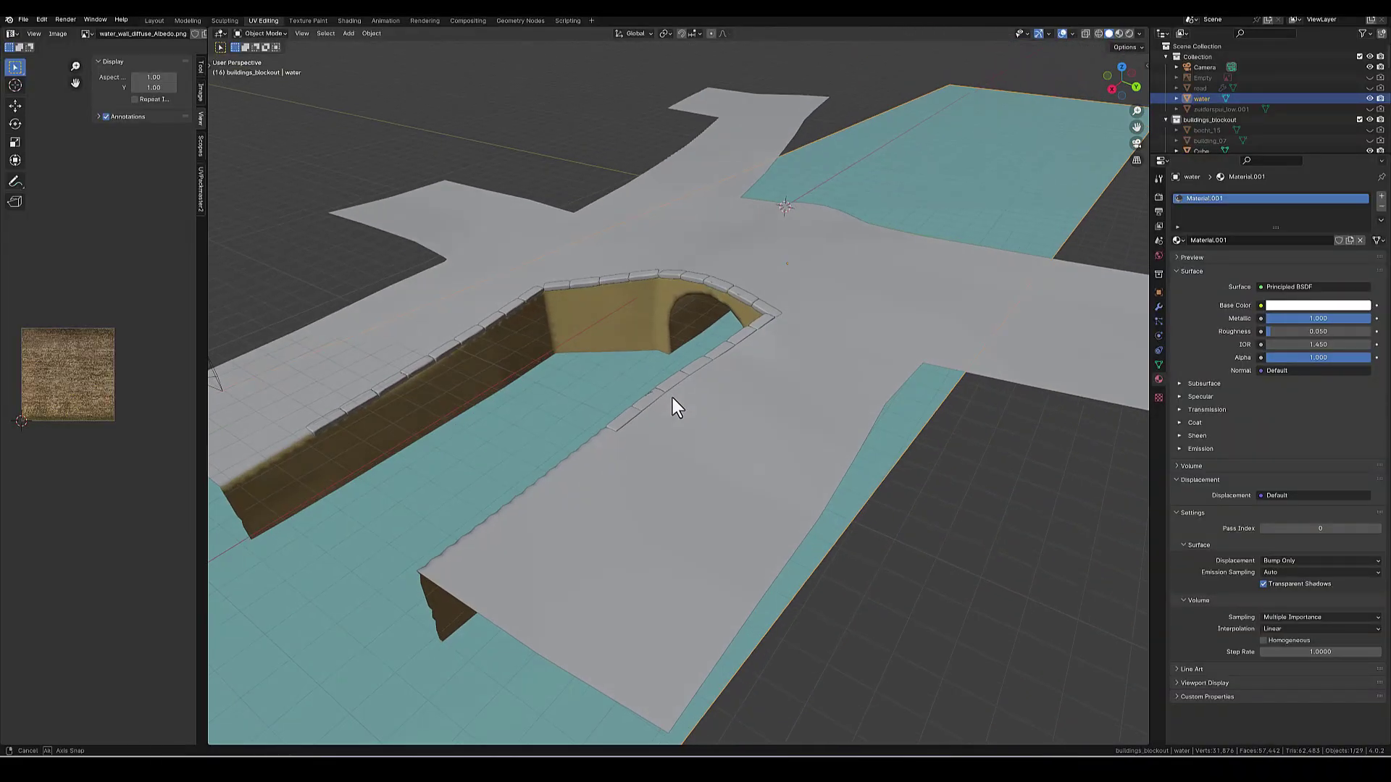
- Inspect the canal, bridge and coloured building blockouts, and look at the scene through the camera
middle_drag(673, 397, 724, 391)
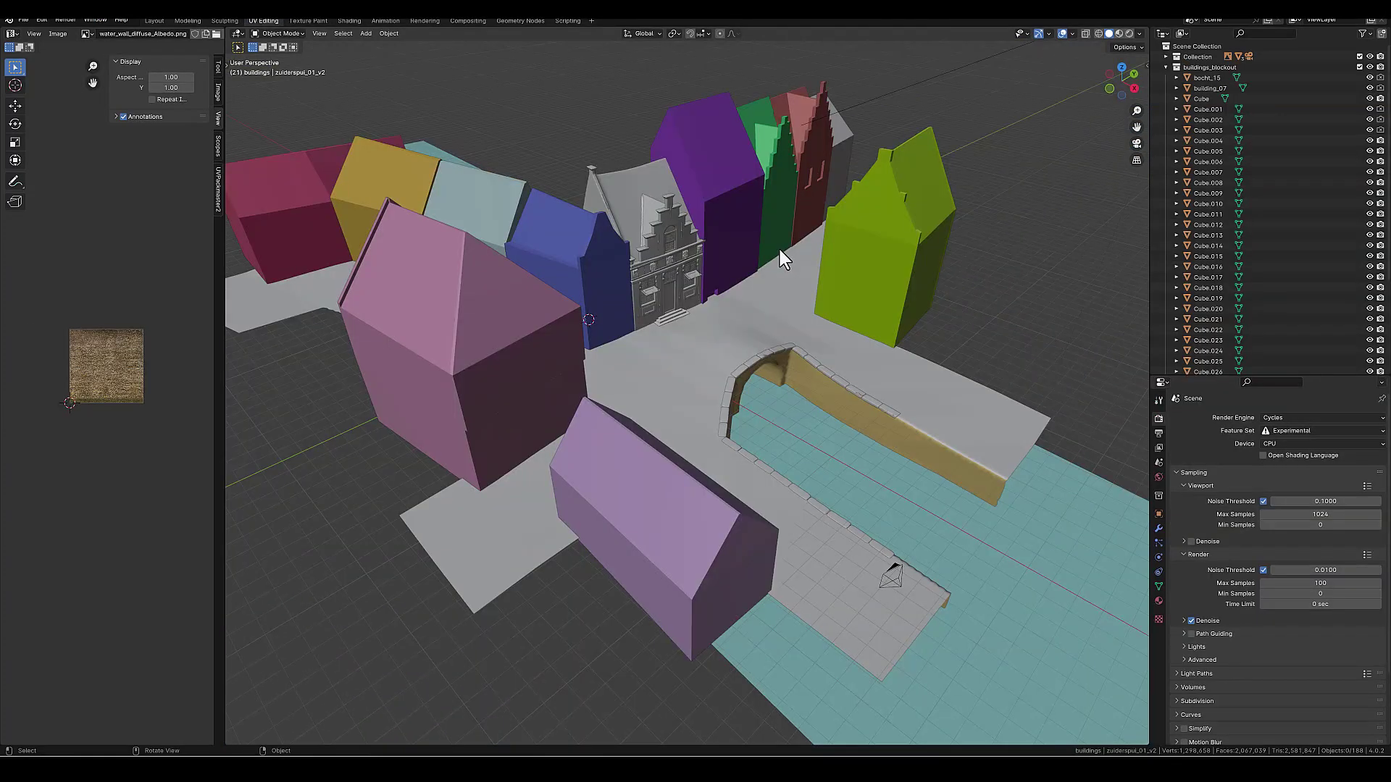
middle_drag(779, 249, 710, 287)
key(KP_0)
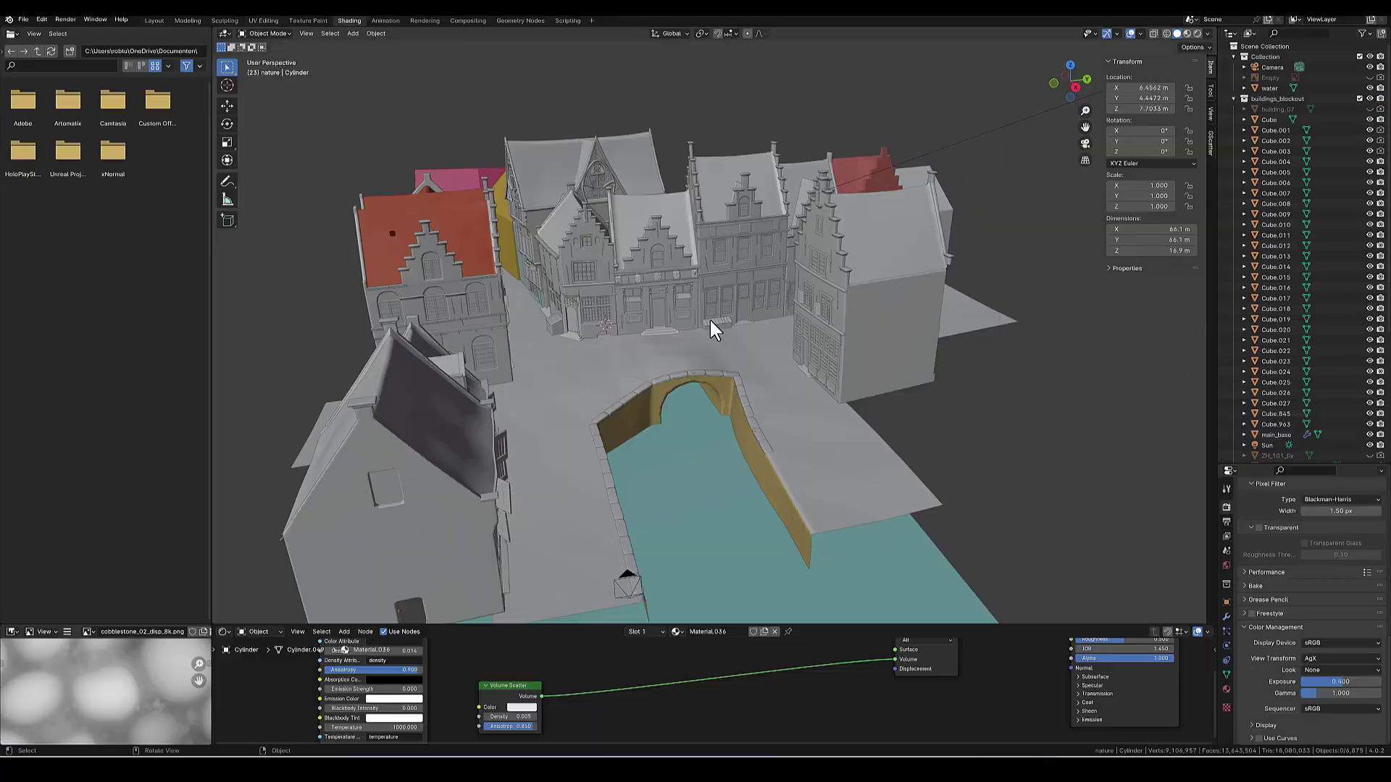
- Select the scene camera while looking through it and start moving it to reframe the canal street
mouse_move(710, 320)
middle_down()
mouse_move(694, 325)
mouse_move(697, 294)
mouse_move(665, 306)
mouse_move(601, 247)
mouse_move(618, 200)
middle_up()
key(KP_0)
click(635, 169)
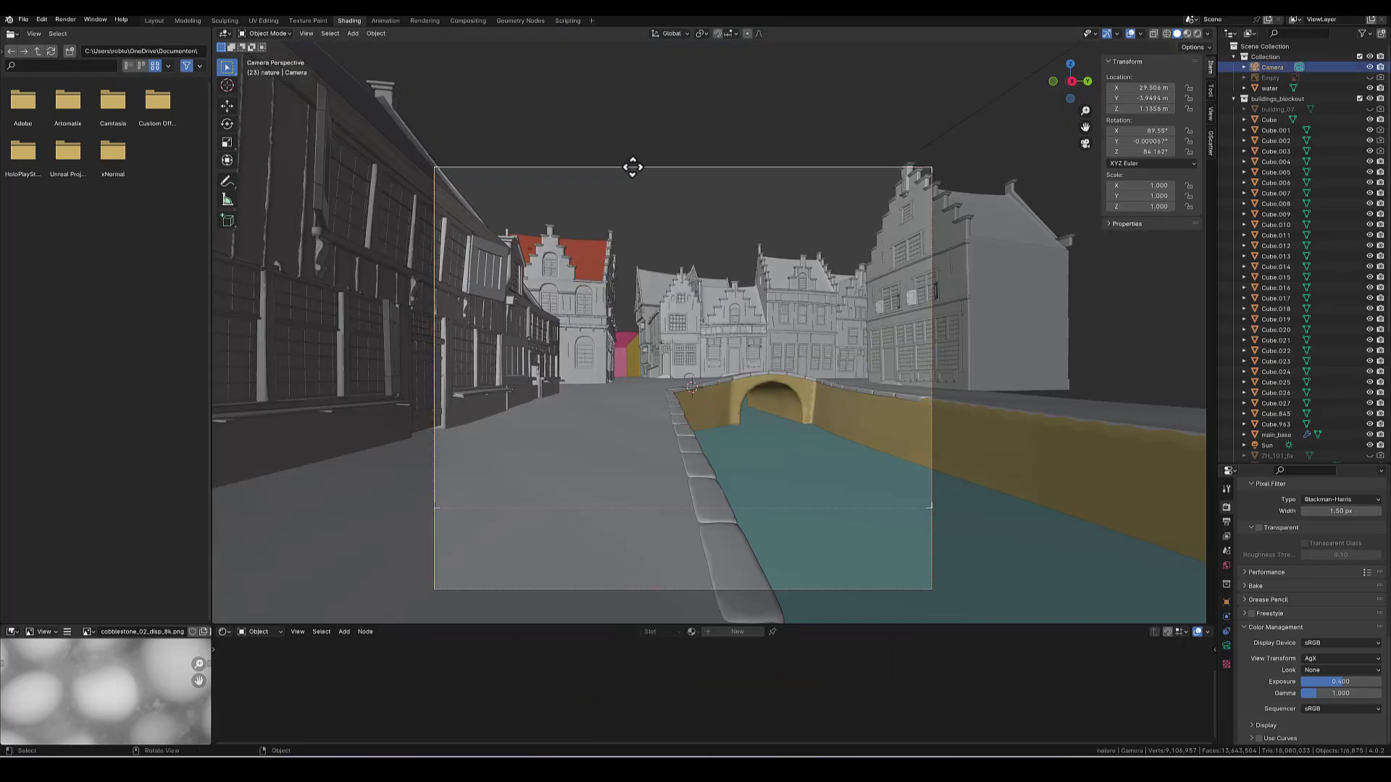
key(g)
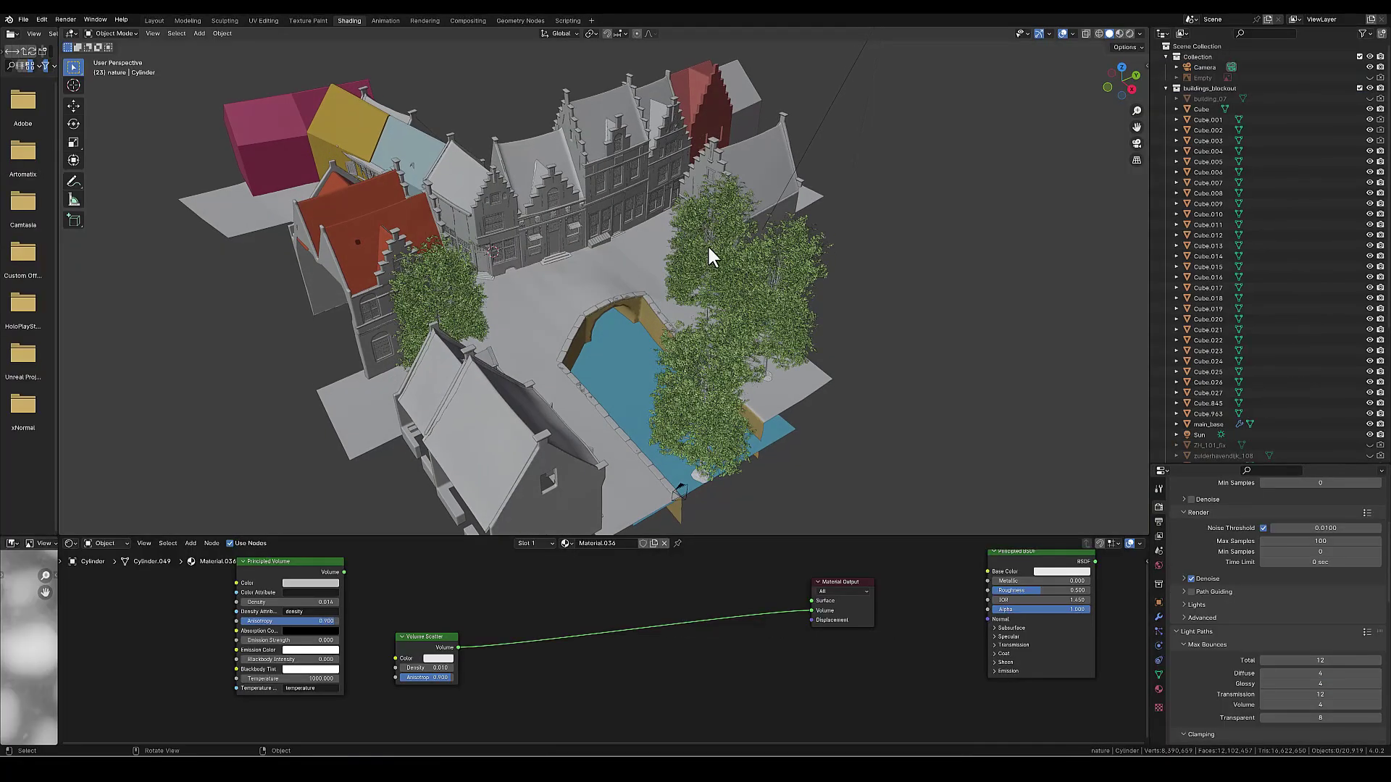
- Select trees around the canal to check their placement and rotate the Sun lamp over the street scene
click(707, 246)
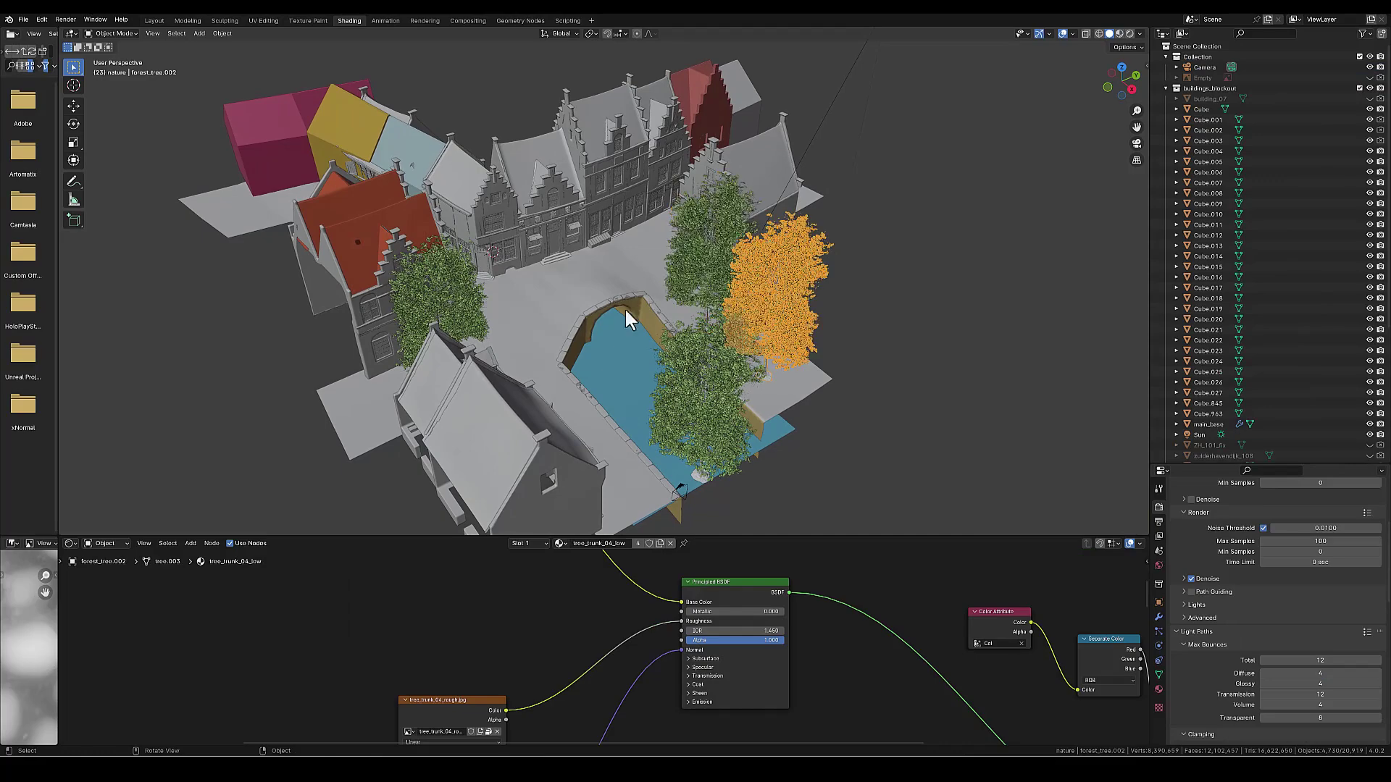
click(429, 297)
click(819, 112)
middle_drag(819, 111, 770, 224)
key(r)
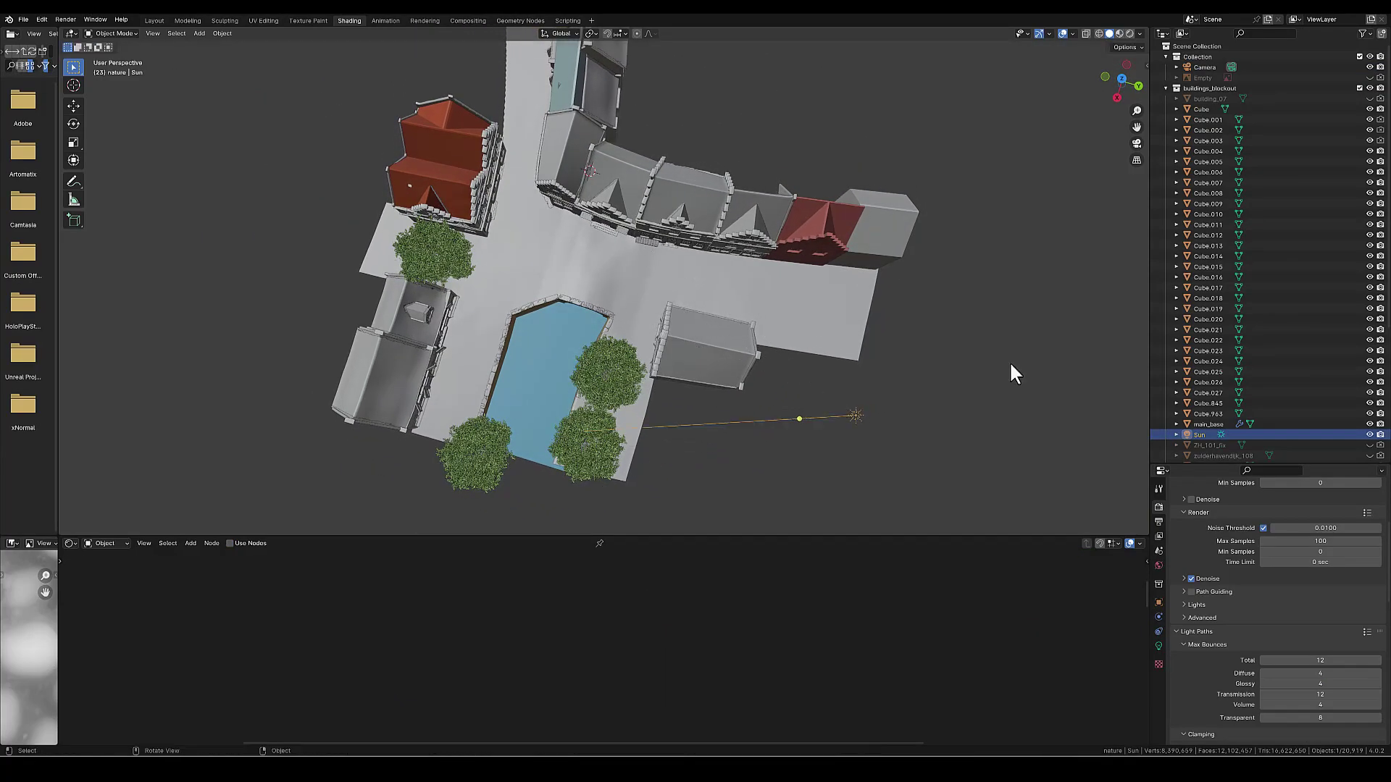
click(1158, 565)
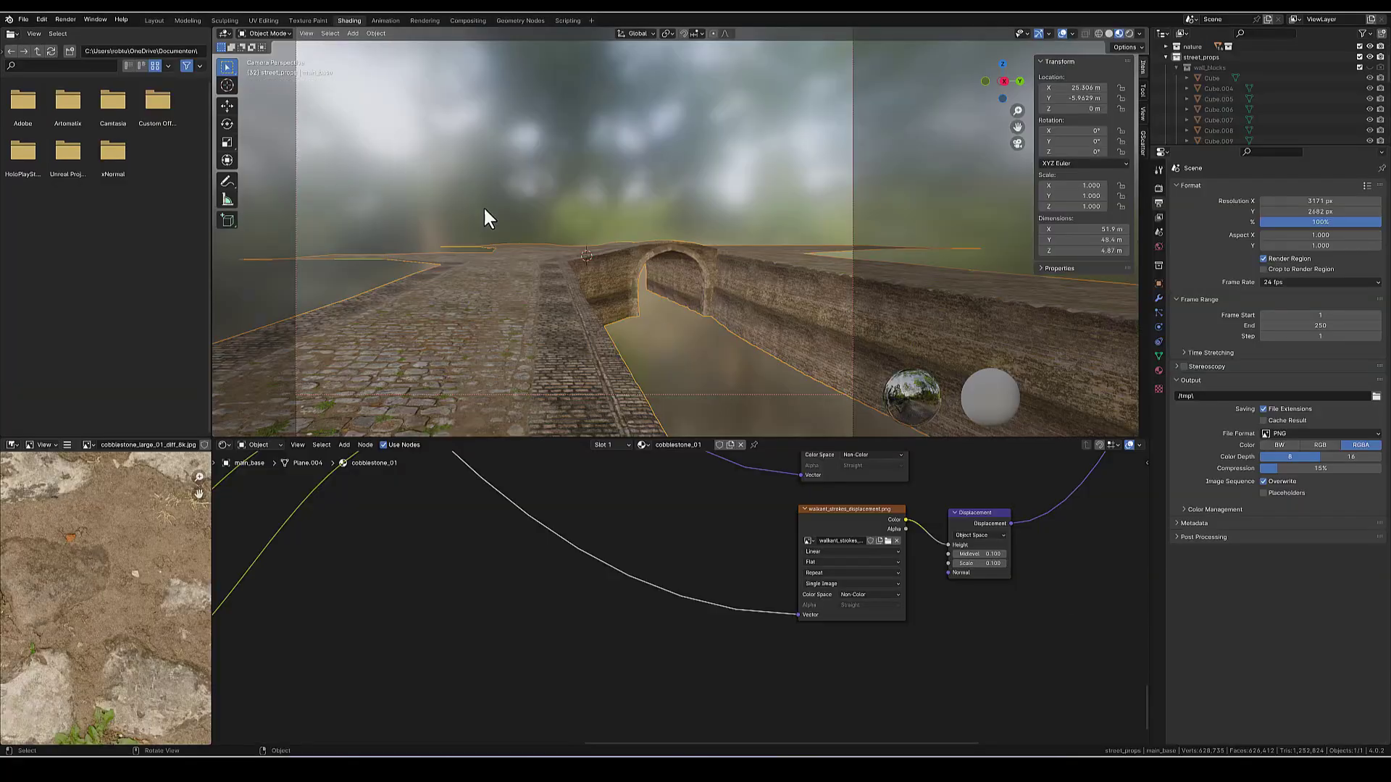
- Select the separate stone blocks of the small stairs set into the brick canal wall
middle_drag(484, 206, 382, 283)
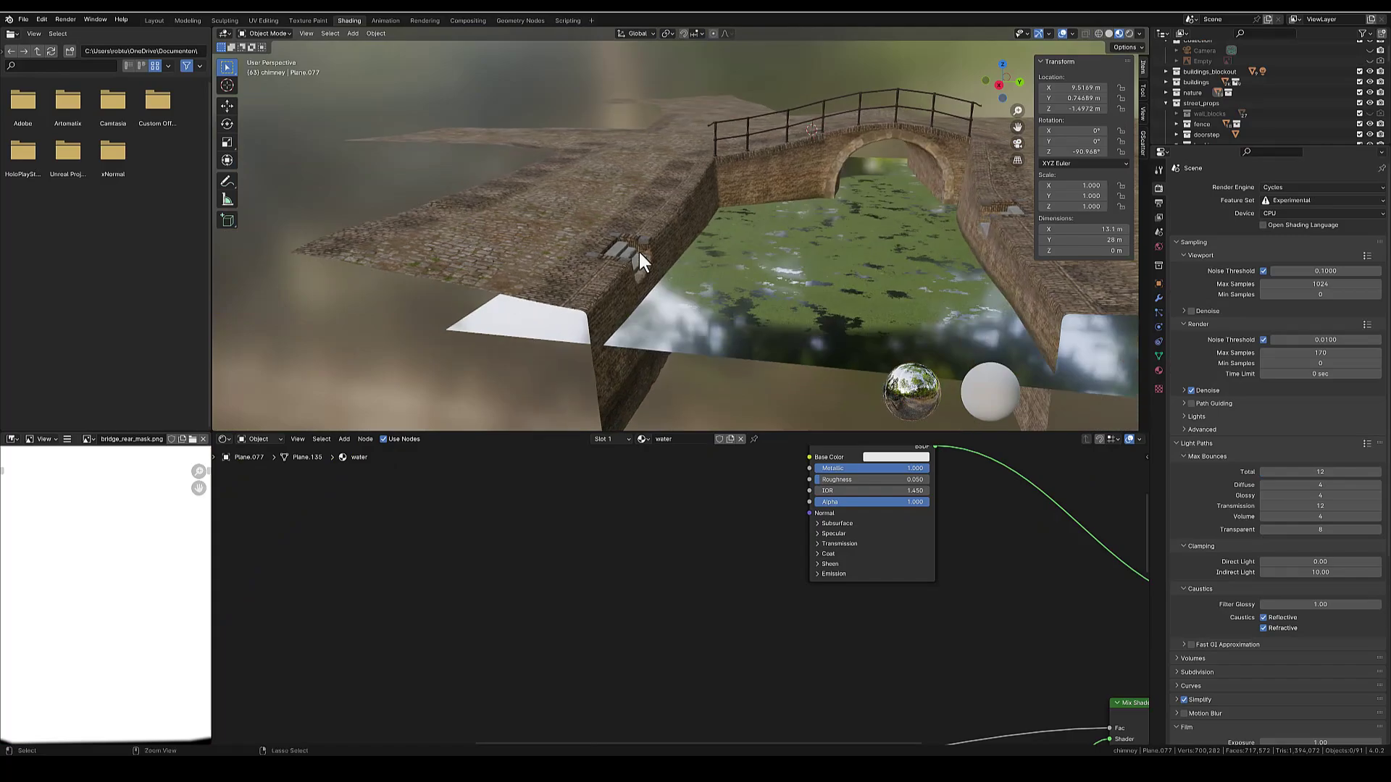
middle_drag(637, 250, 532, 236)
click(531, 236)
click(582, 230)
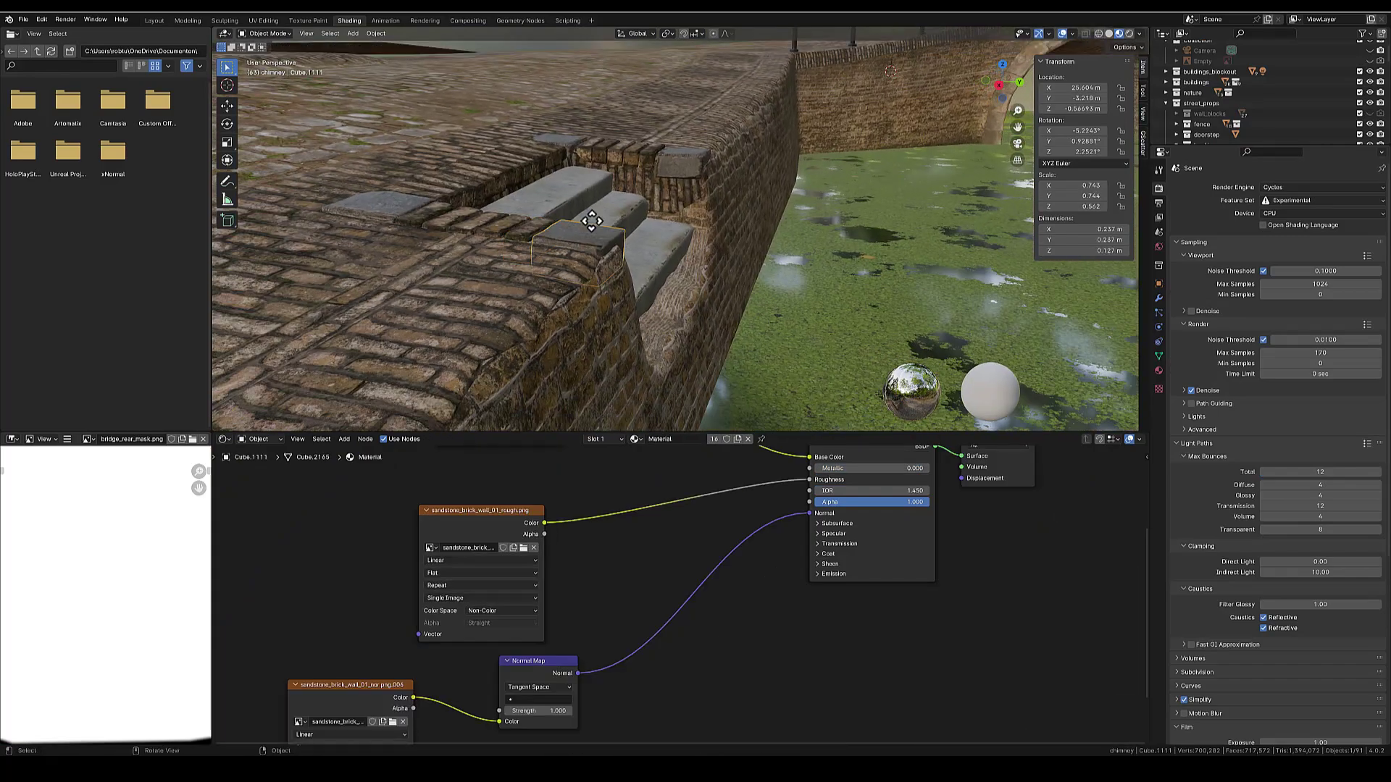
click(662, 256)
middle_drag(666, 246, 769, 268)
shift+click(734, 276)
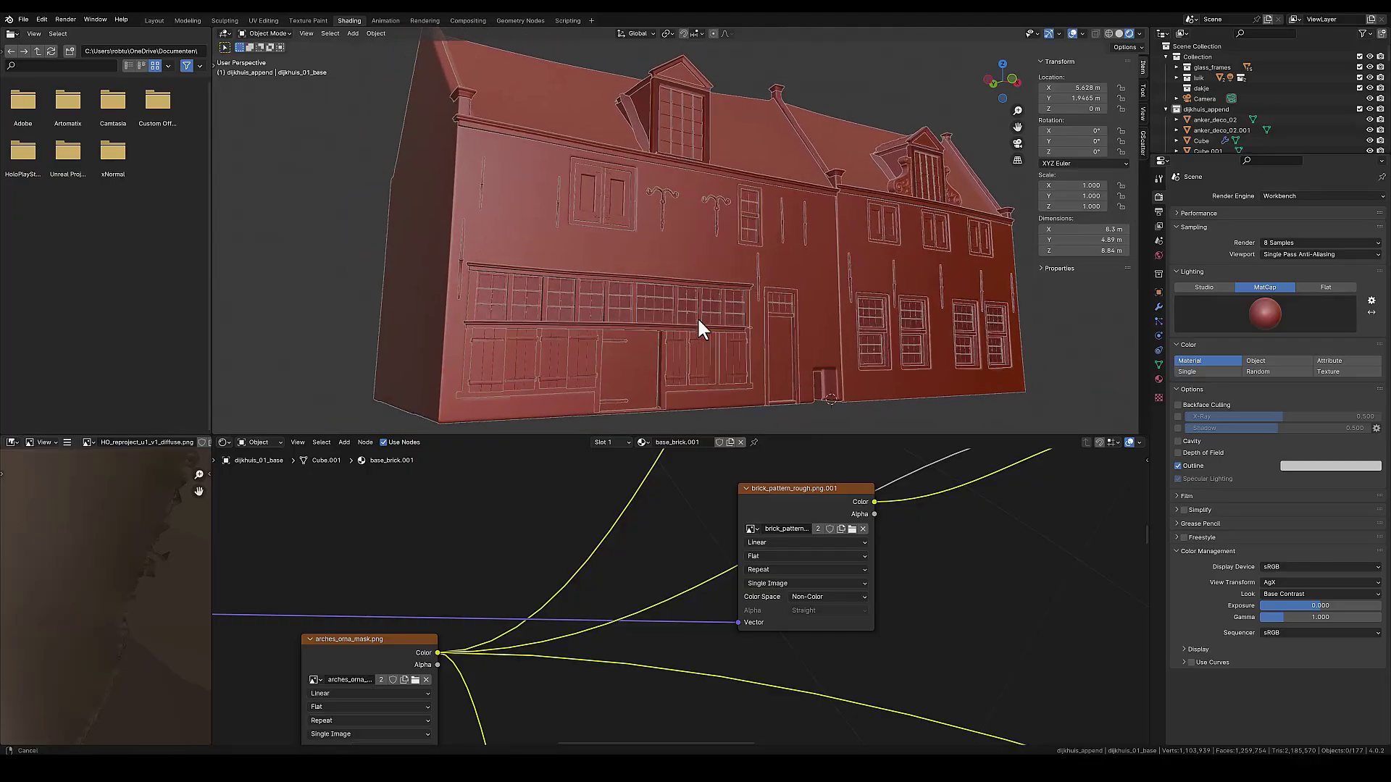
- Inspect the long dijkhuis row with its dormers, shutters and moss-stained brick façade as a plain and a textured model
scroll(697, 316, up, 6)
middle_drag(746, 181, 689, 323)
scroll(775, 279, down, 5)
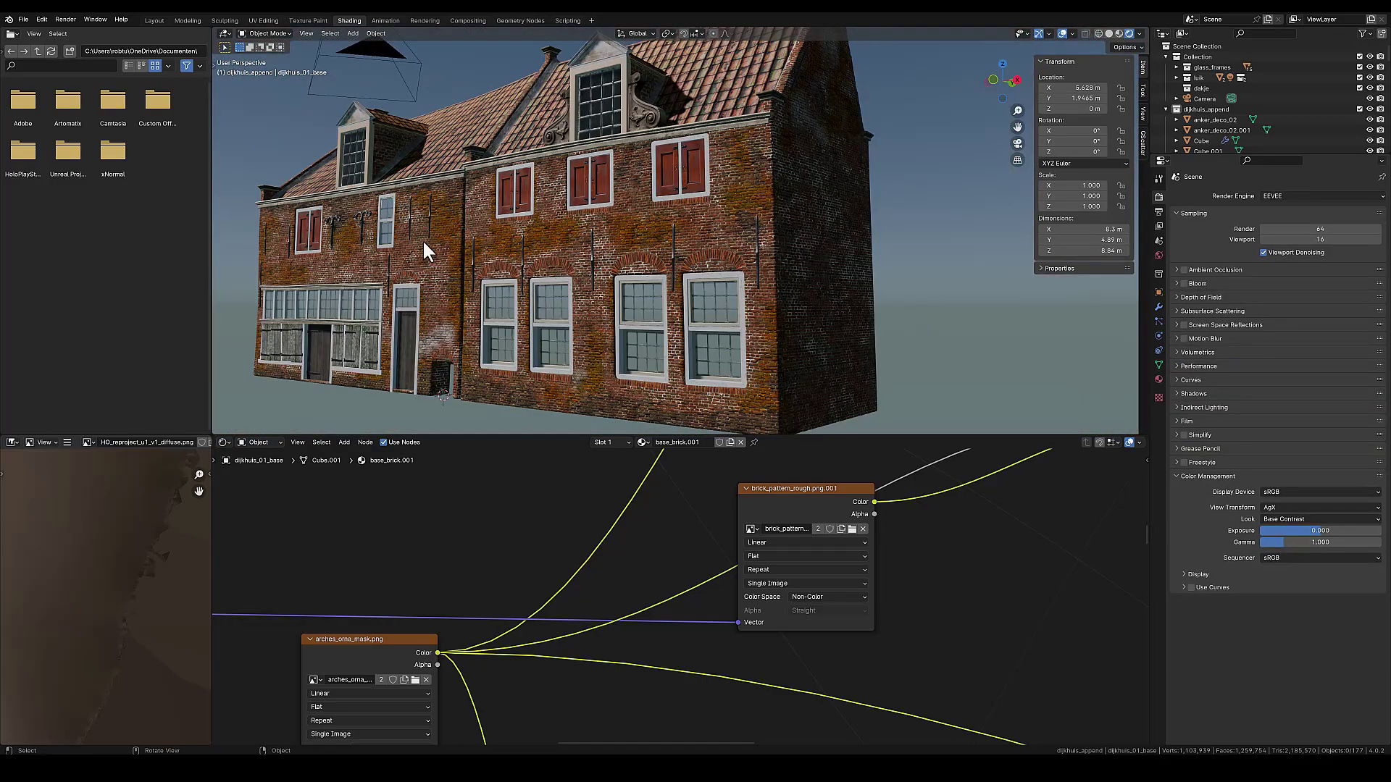
middle_drag(423, 250, 536, 248)
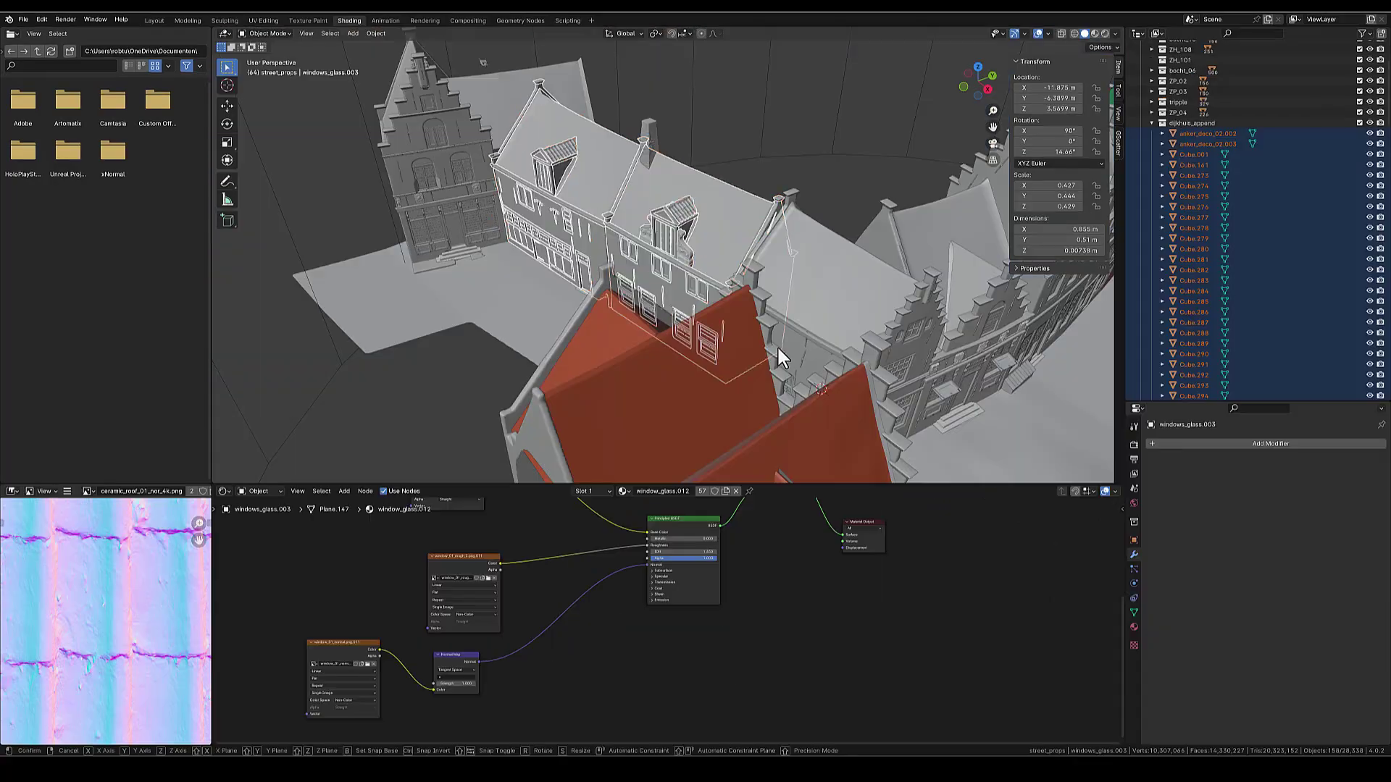
- Try to raise the selected dijkhuis_append houses along the Z axis in the full street scene
key(g)
key(z)
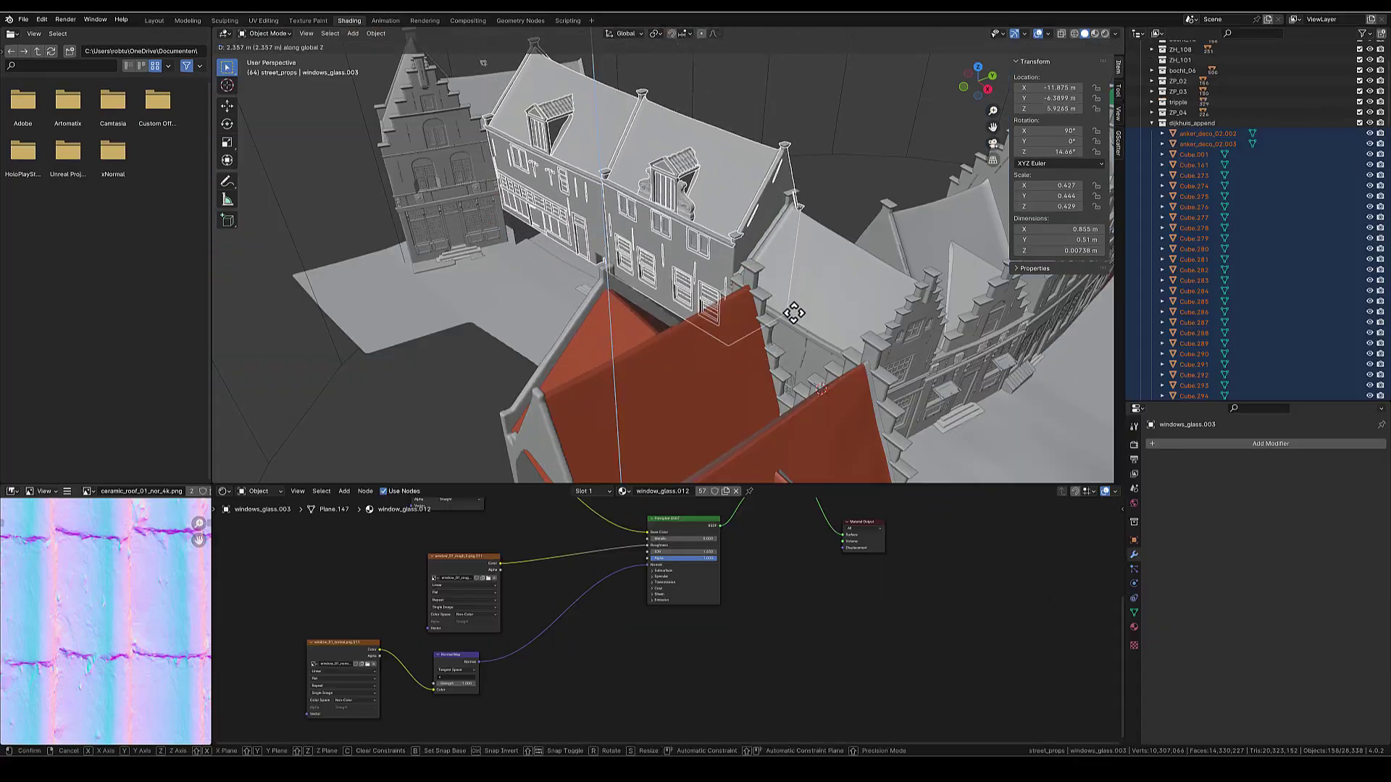
click(788, 319)
middle_drag(810, 321, 789, 312)
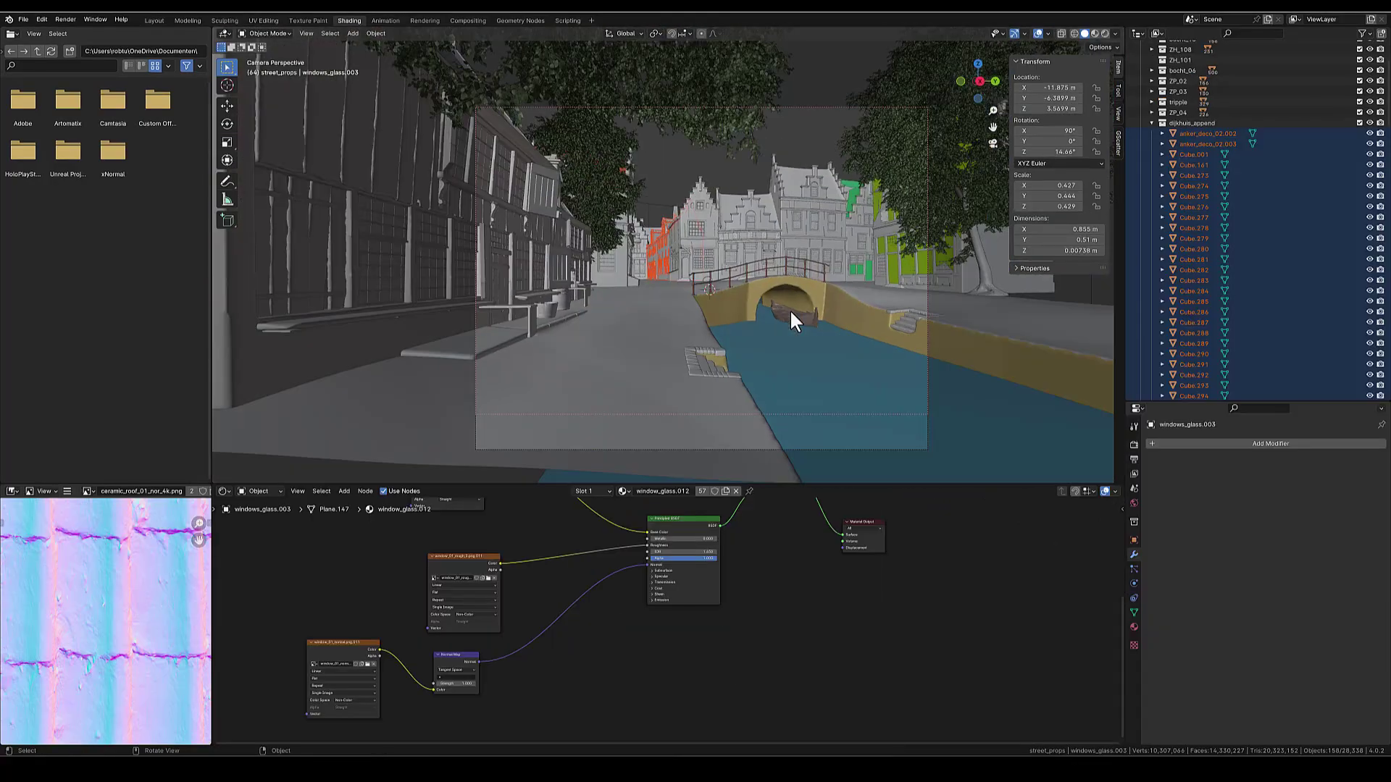
key(shift+grave)
scroll(758, 264, up, 3)
scroll(757, 264, down, 3)
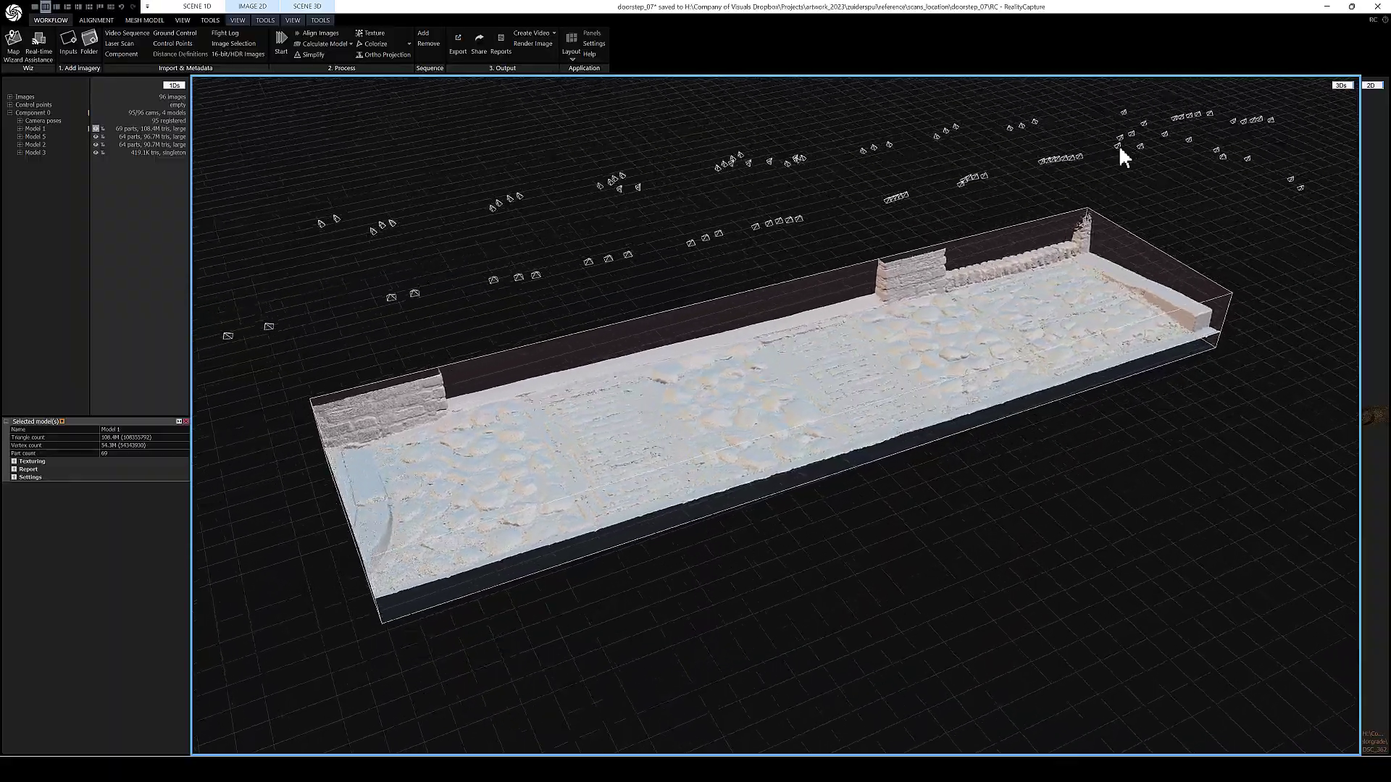
- Switch to RealityCapture and examine the doorstep_07 and doorstep_05 scans as untextured and textured models from several sides
drag(1121, 156, 587, 153)
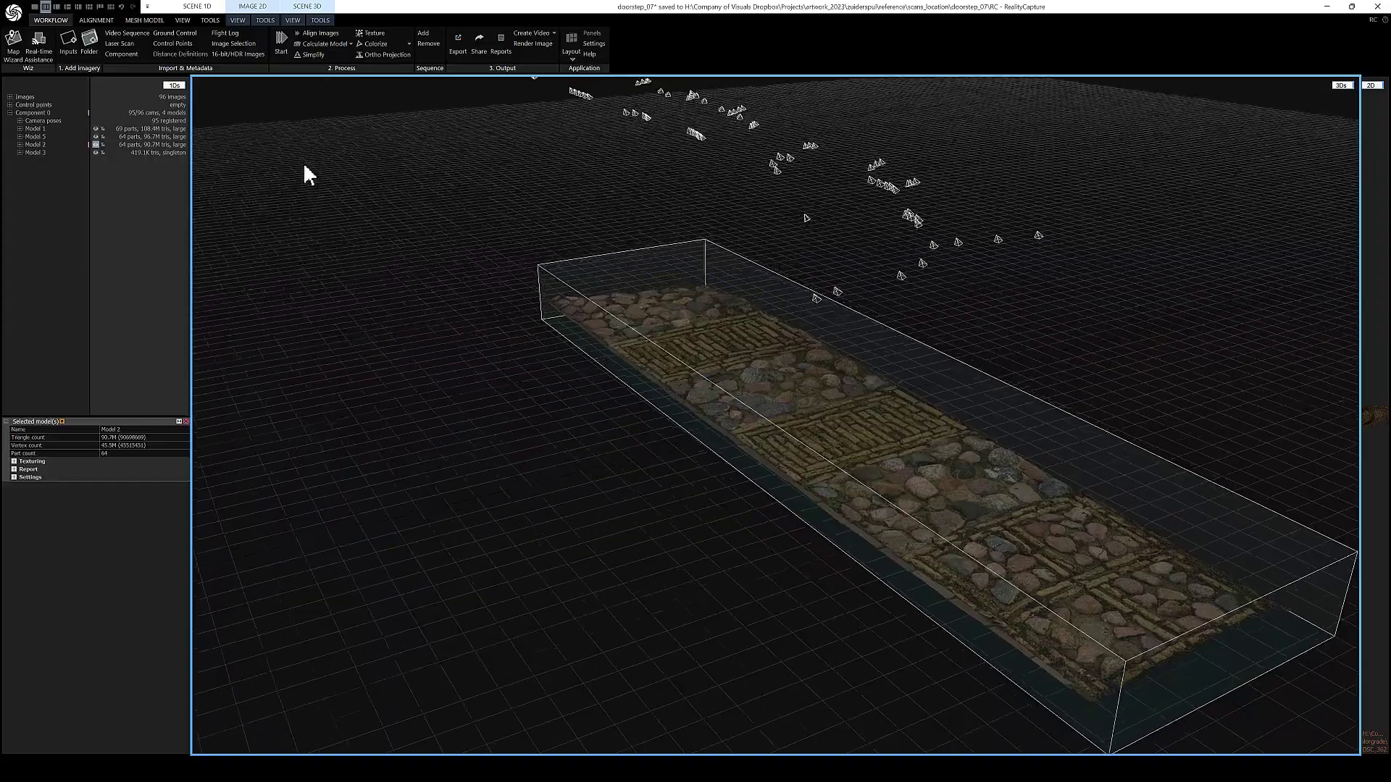
drag(303, 162, 452, 153)
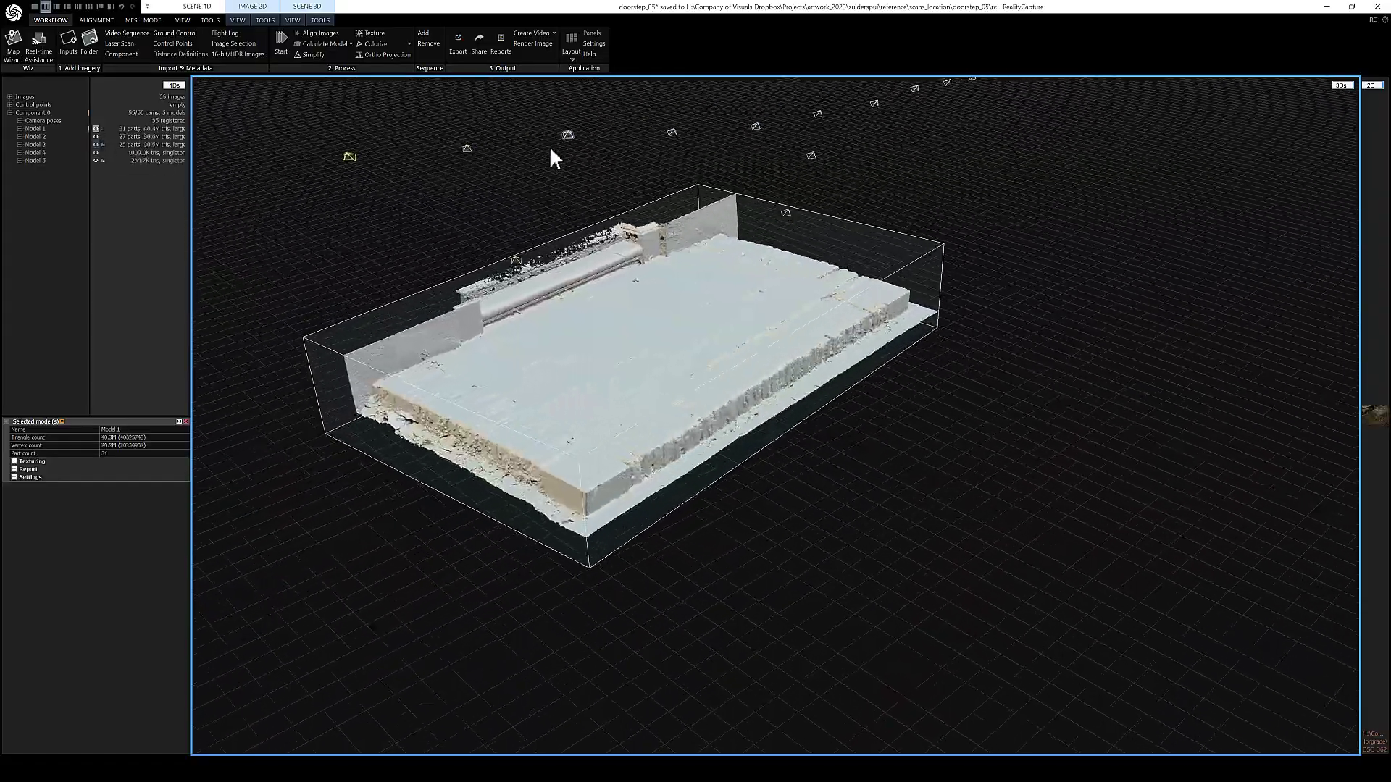
drag(553, 155, 428, 146)
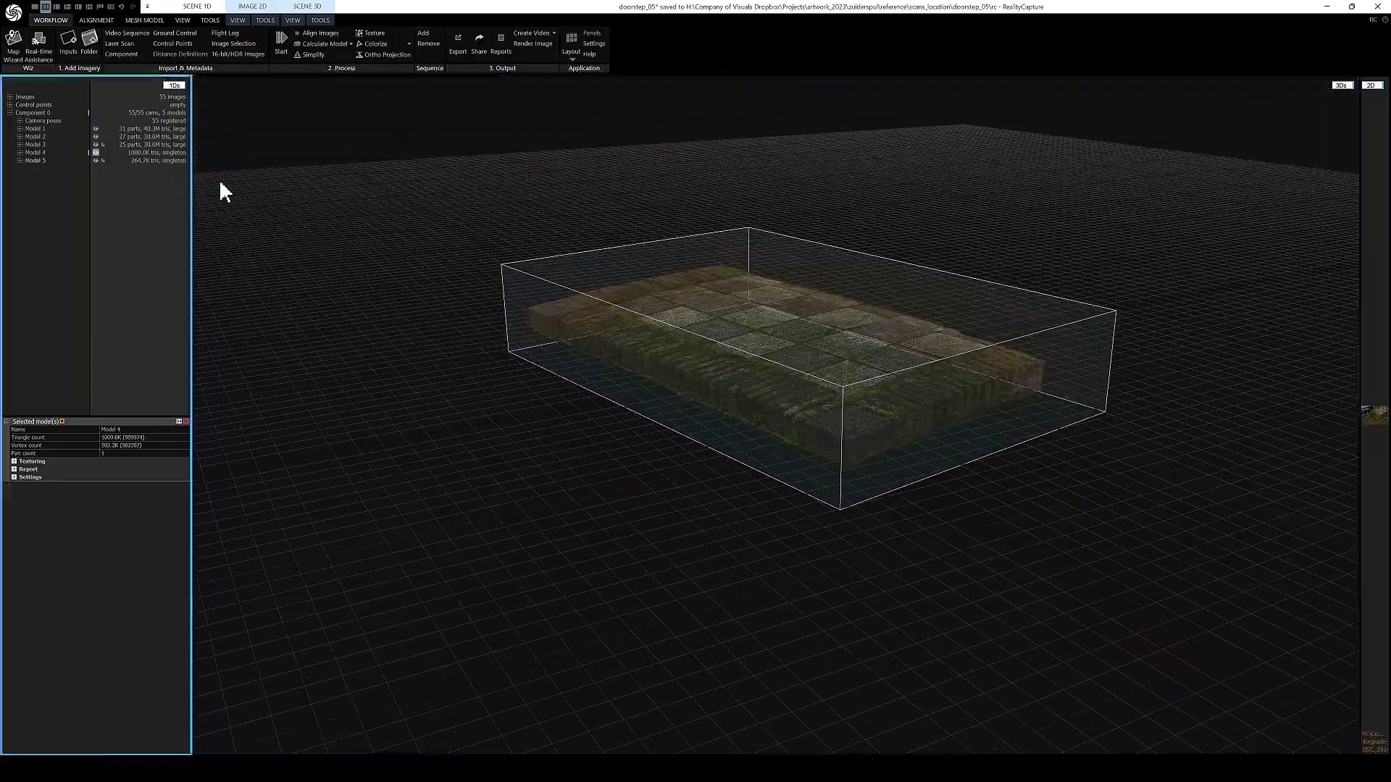
drag(220, 182, 410, 184)
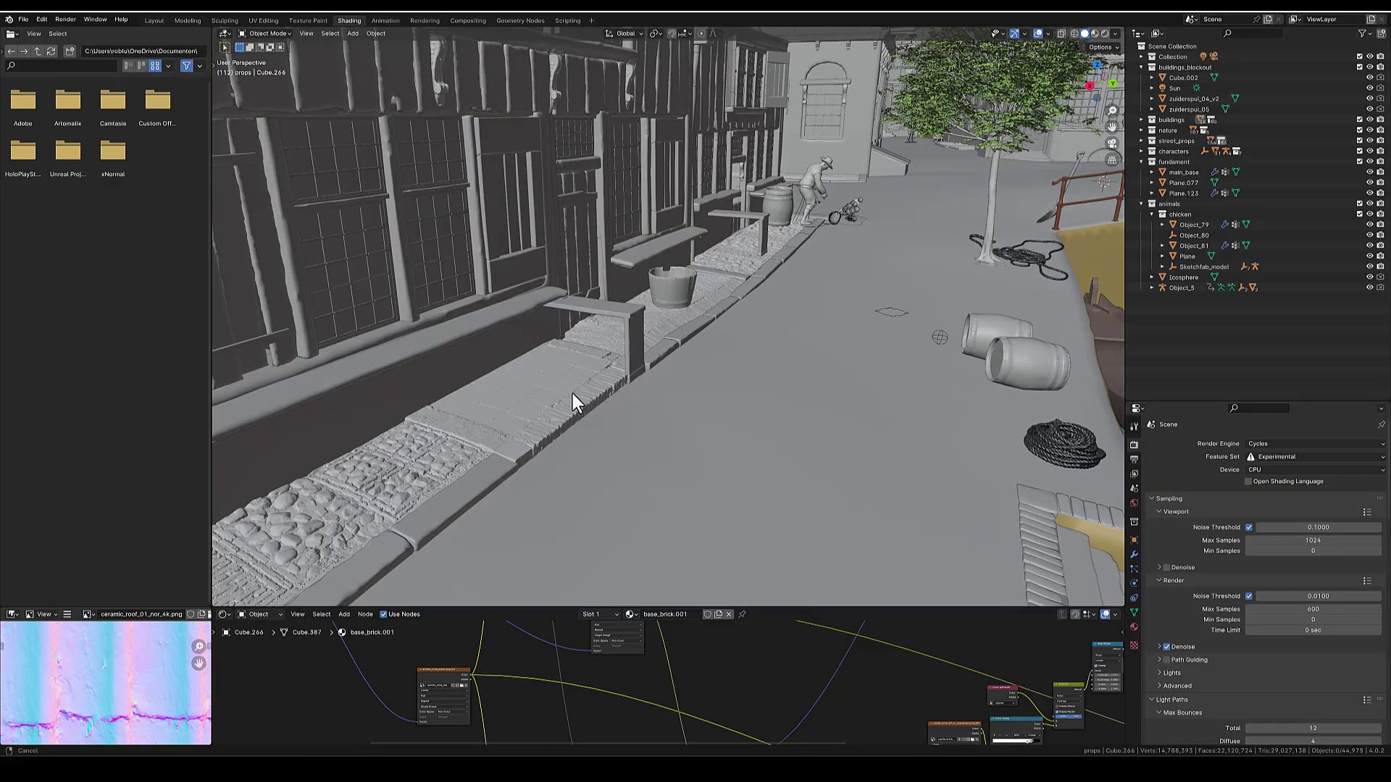
- Switch to Blender, select the scanned doorstep slabs along the wooden house fronts and try to move them along the Z axis
scroll(572, 393, up, 3)
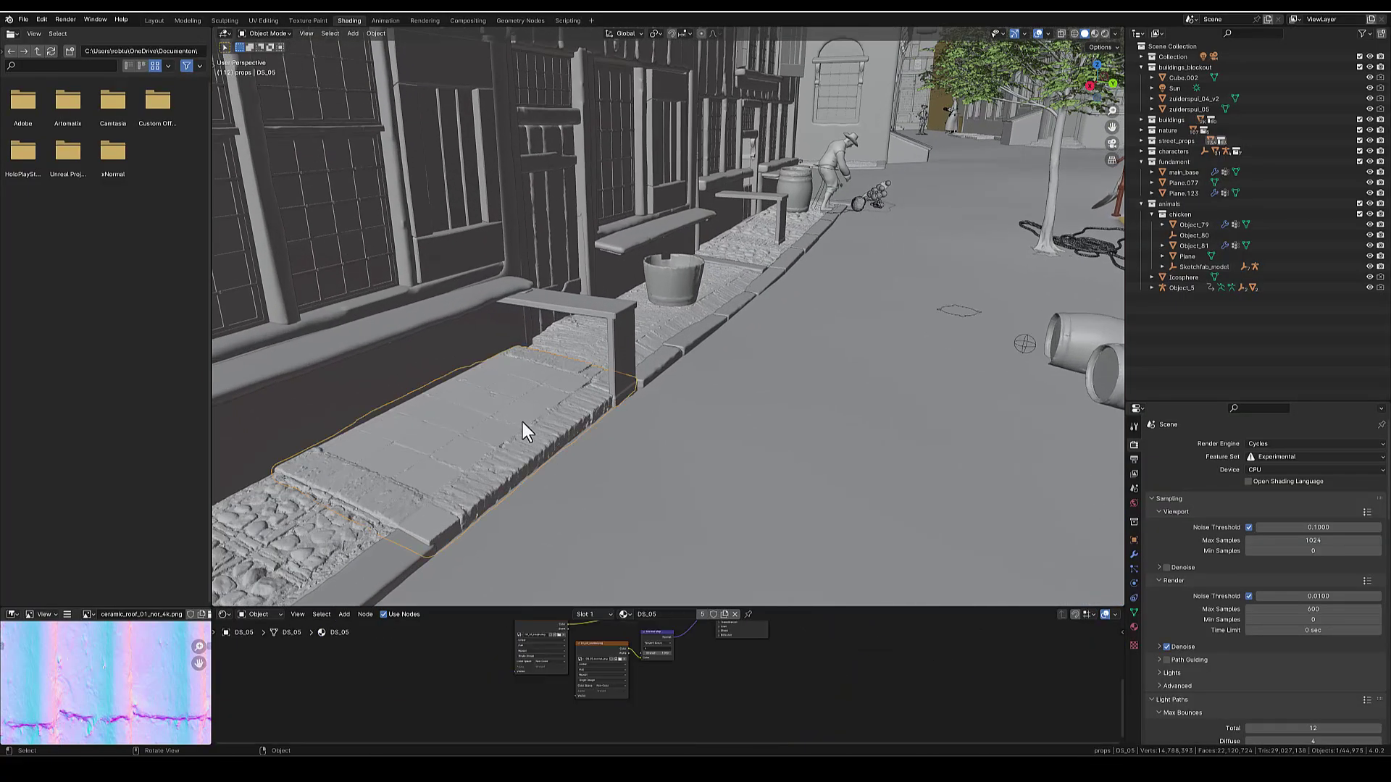
middle_drag(646, 344, 552, 312)
click(553, 312)
key(g)
key(z)
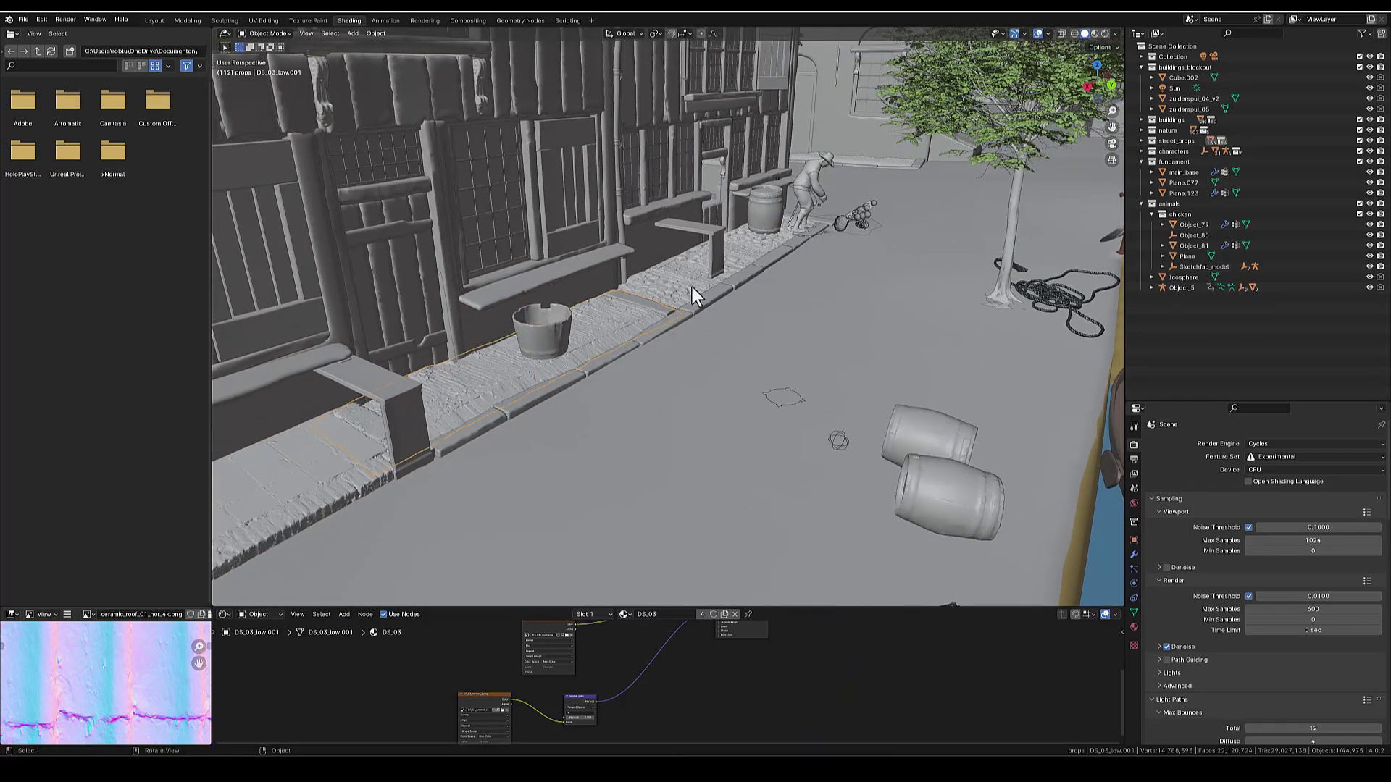
- Select the sandstone curb blocks edging the doorsteps and the main_base cobblestone ground beside the stooping figure
click(697, 285)
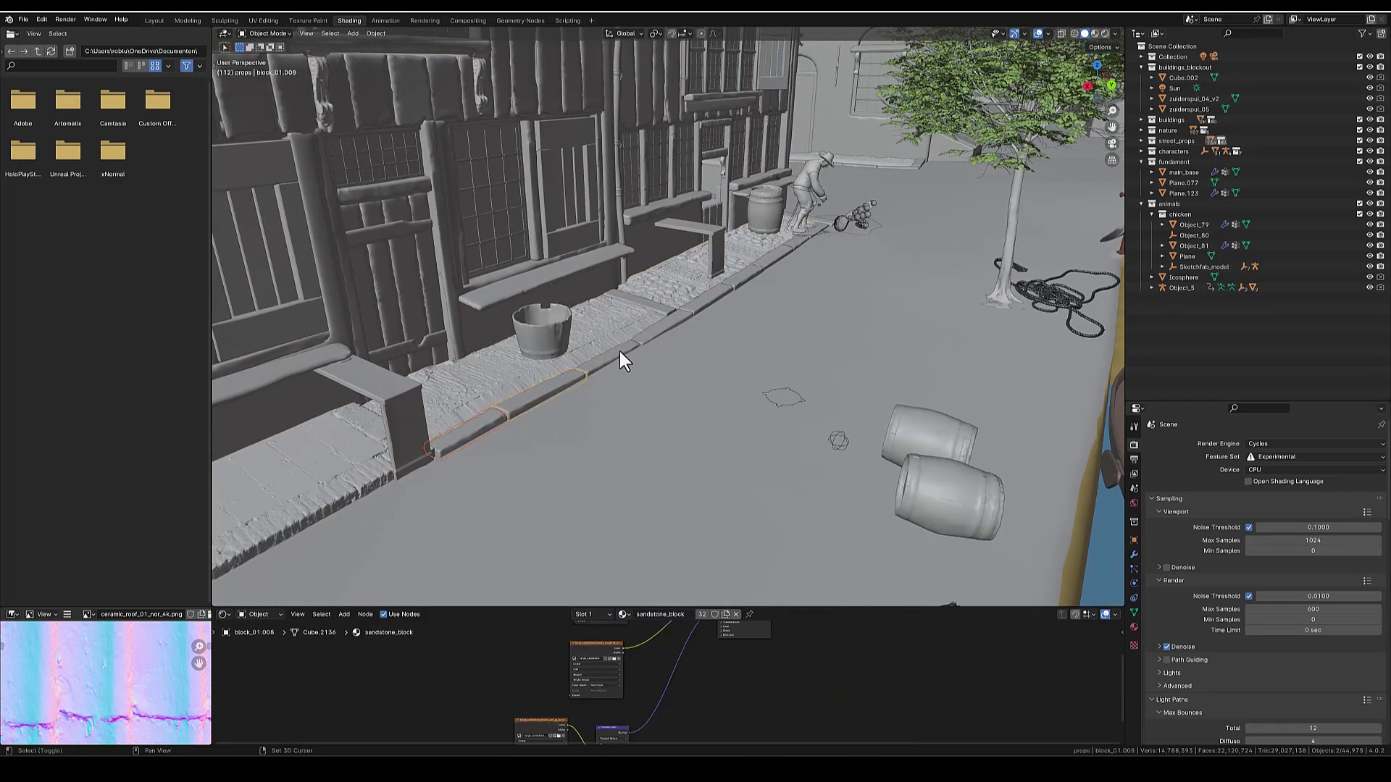
click(677, 373)
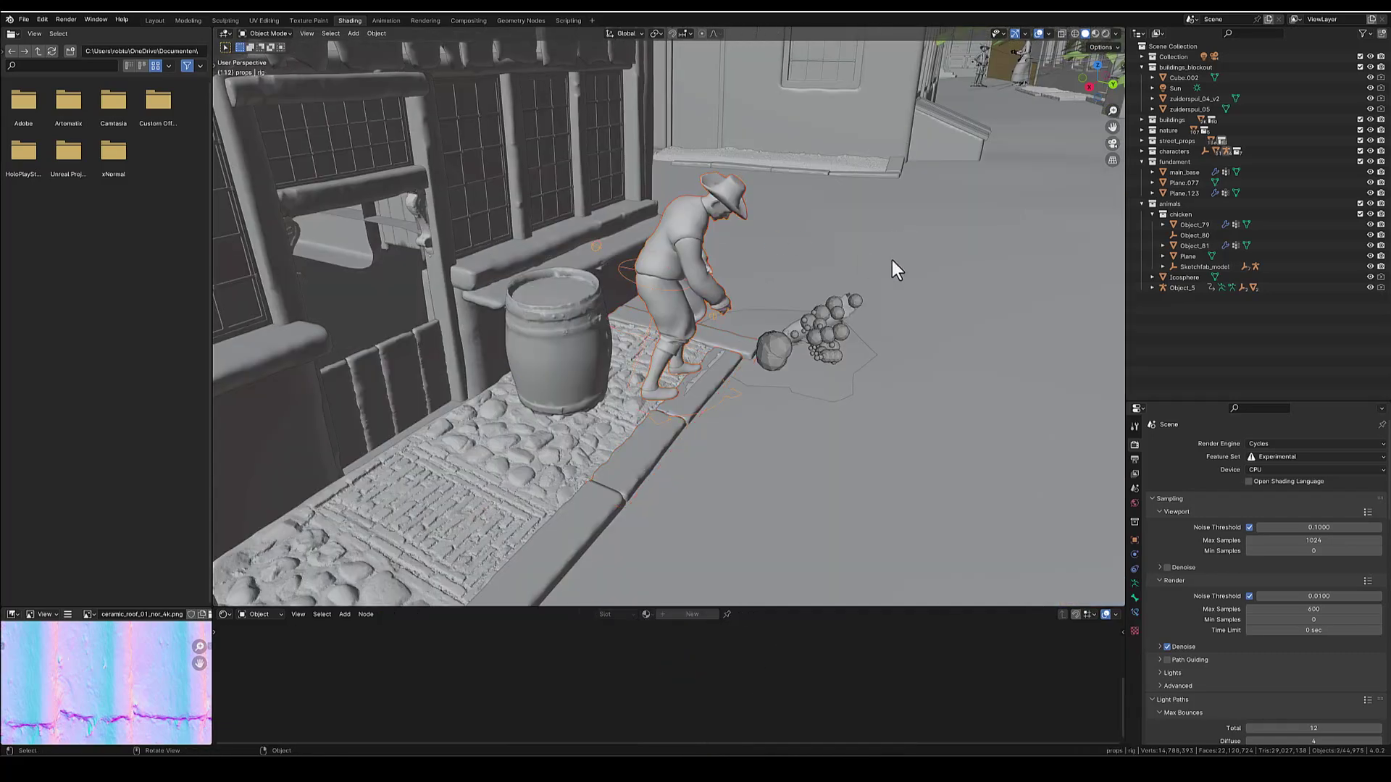
click(802, 259)
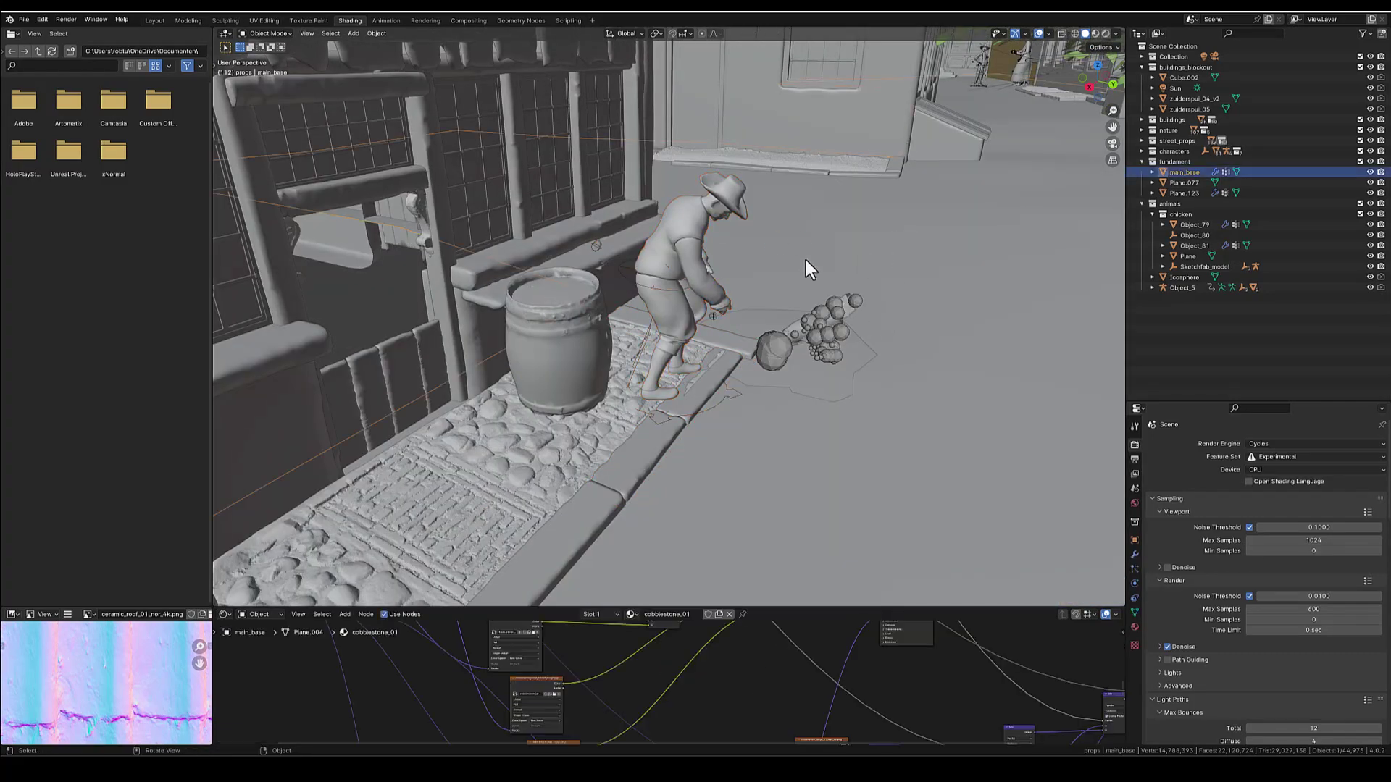
key(z)
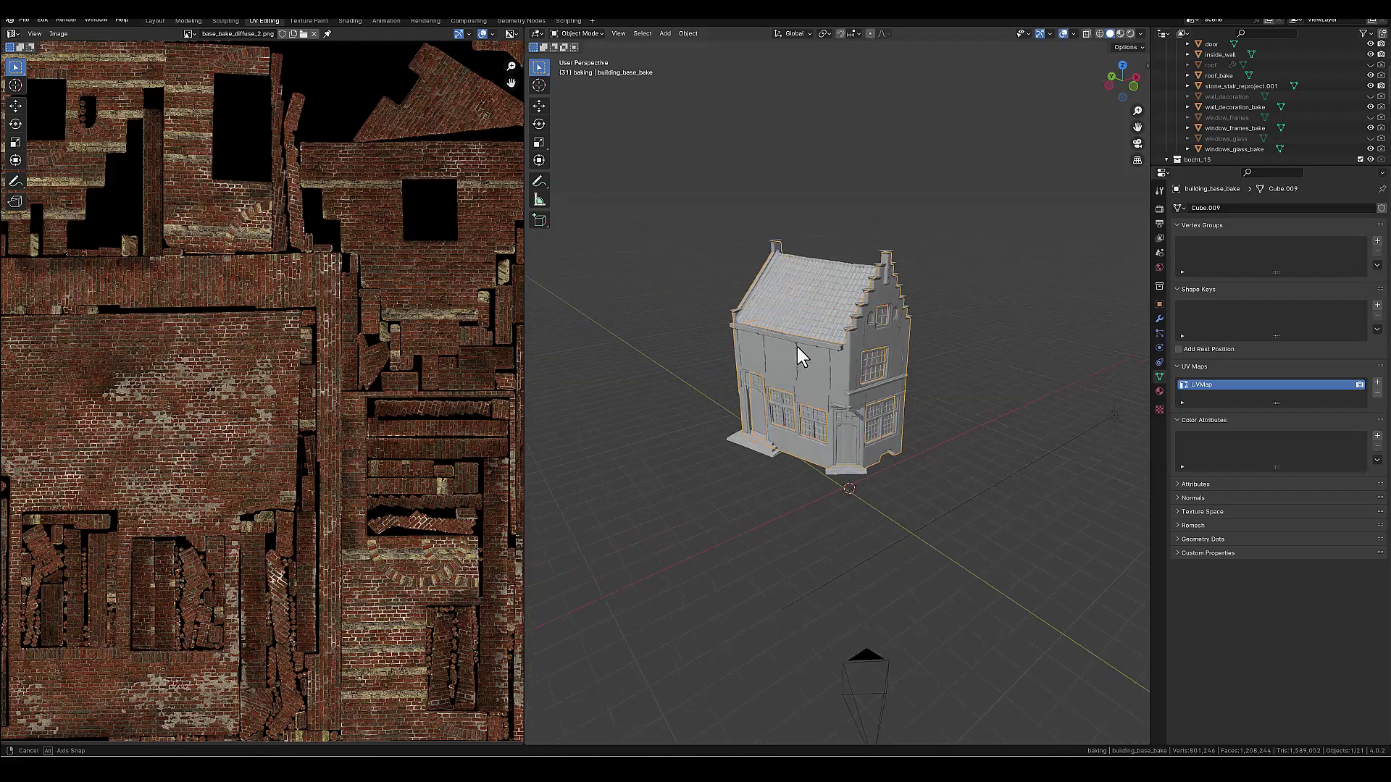
- Enter Edit Mode on building_base_bake and examine its UV layout over the baked brick diffuse texture
scroll(899, 363, up, 5)
key(Tab)
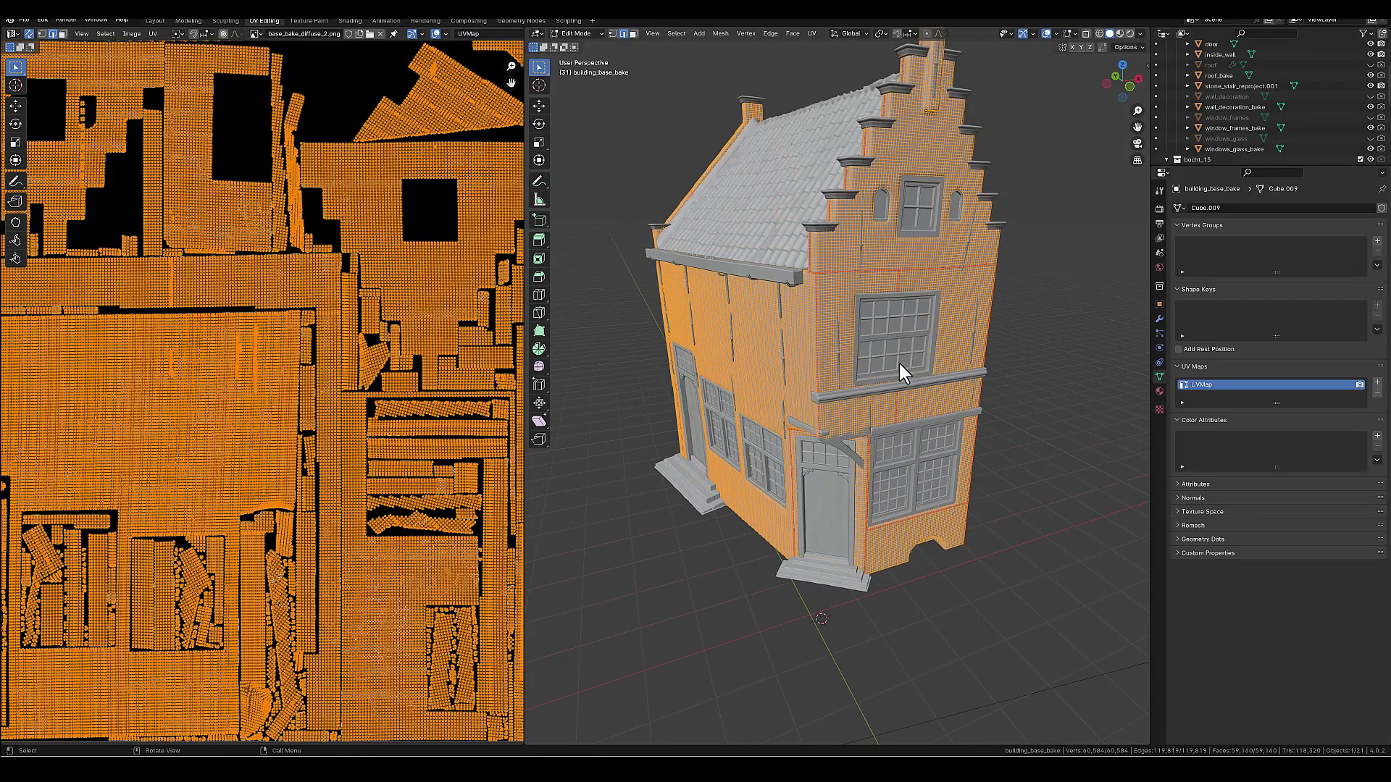
scroll(358, 398, up, 2)
scroll(358, 390, up, 2)
key(n)
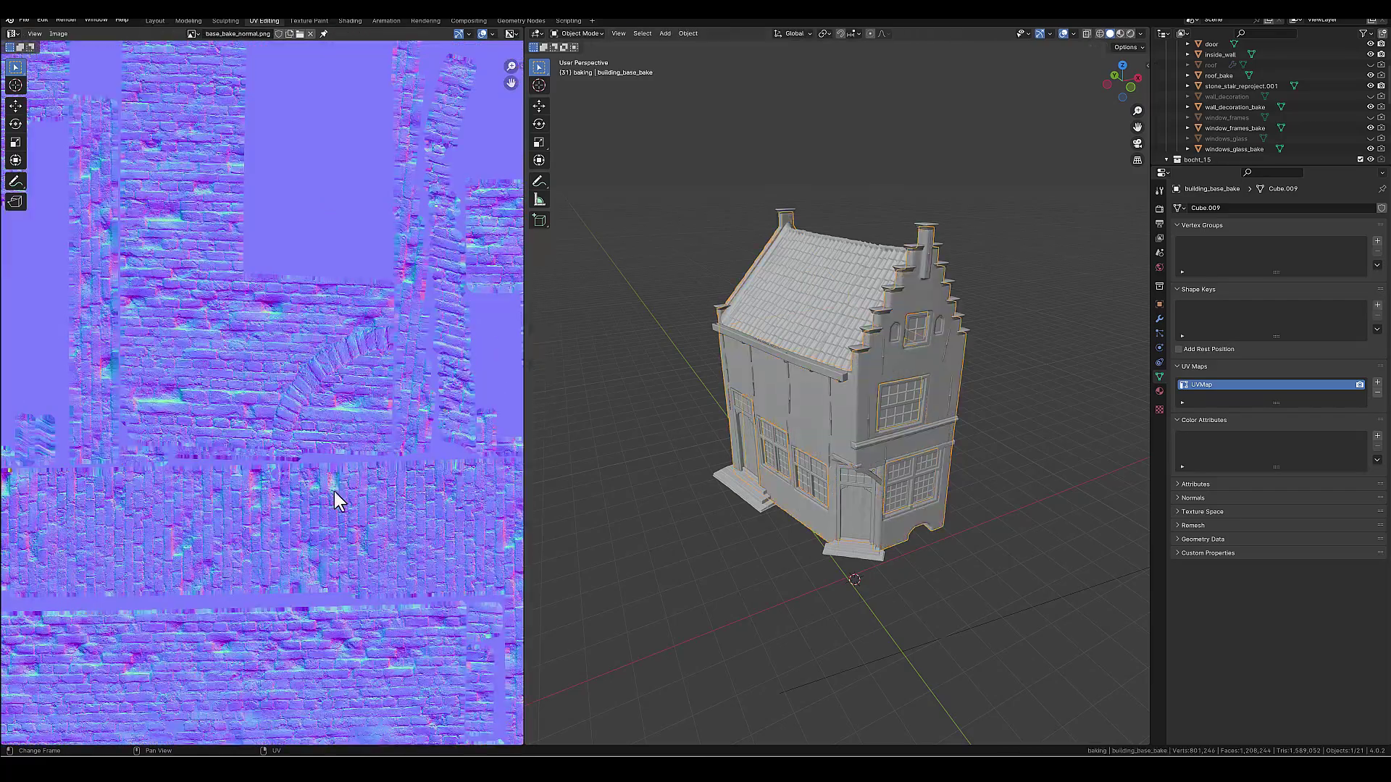
- Examine the brick details in base_bake_normal.png and view the textured main_base street mesh with its arched bridge from another side
scroll(337, 499, down, 5)
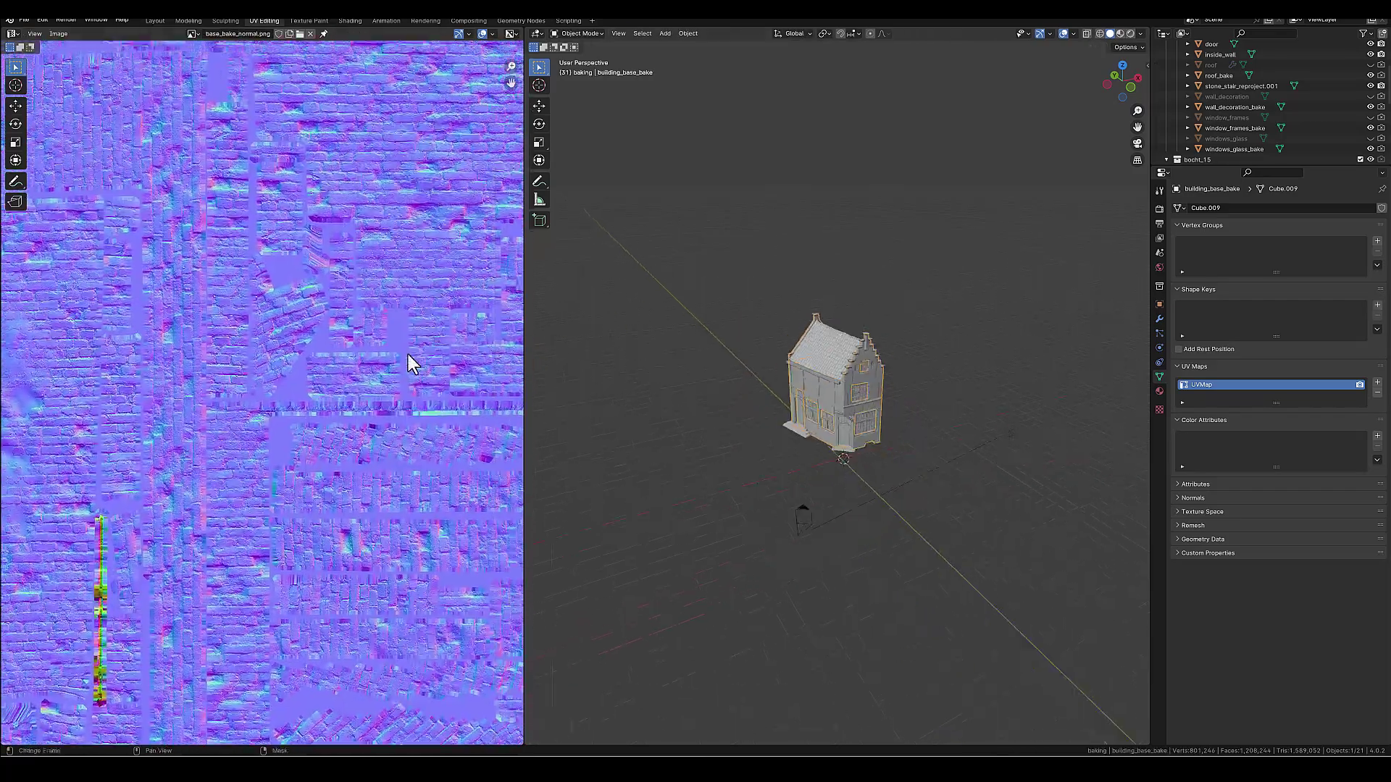
scroll(410, 369, up, 3)
middle_drag(410, 385, 313, 366)
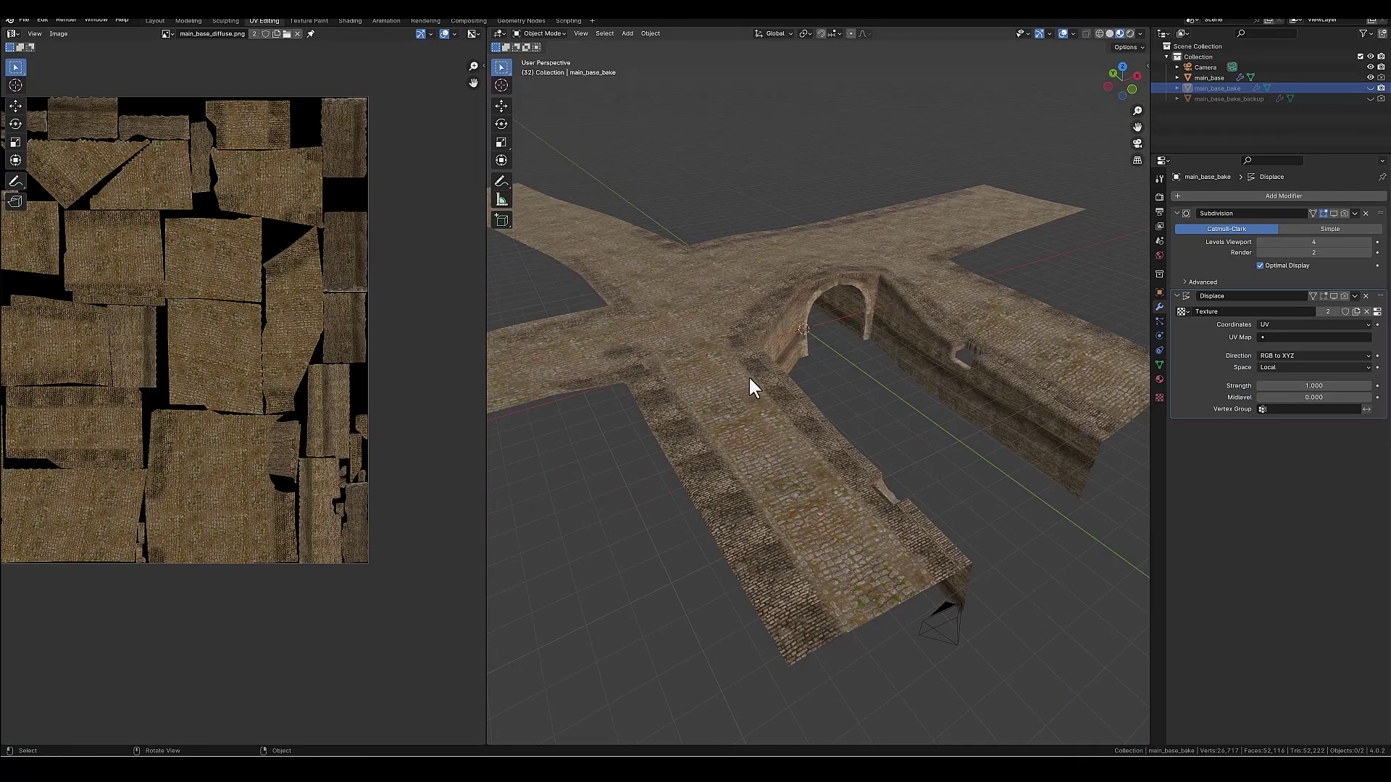
middle_drag(751, 379, 653, 420)
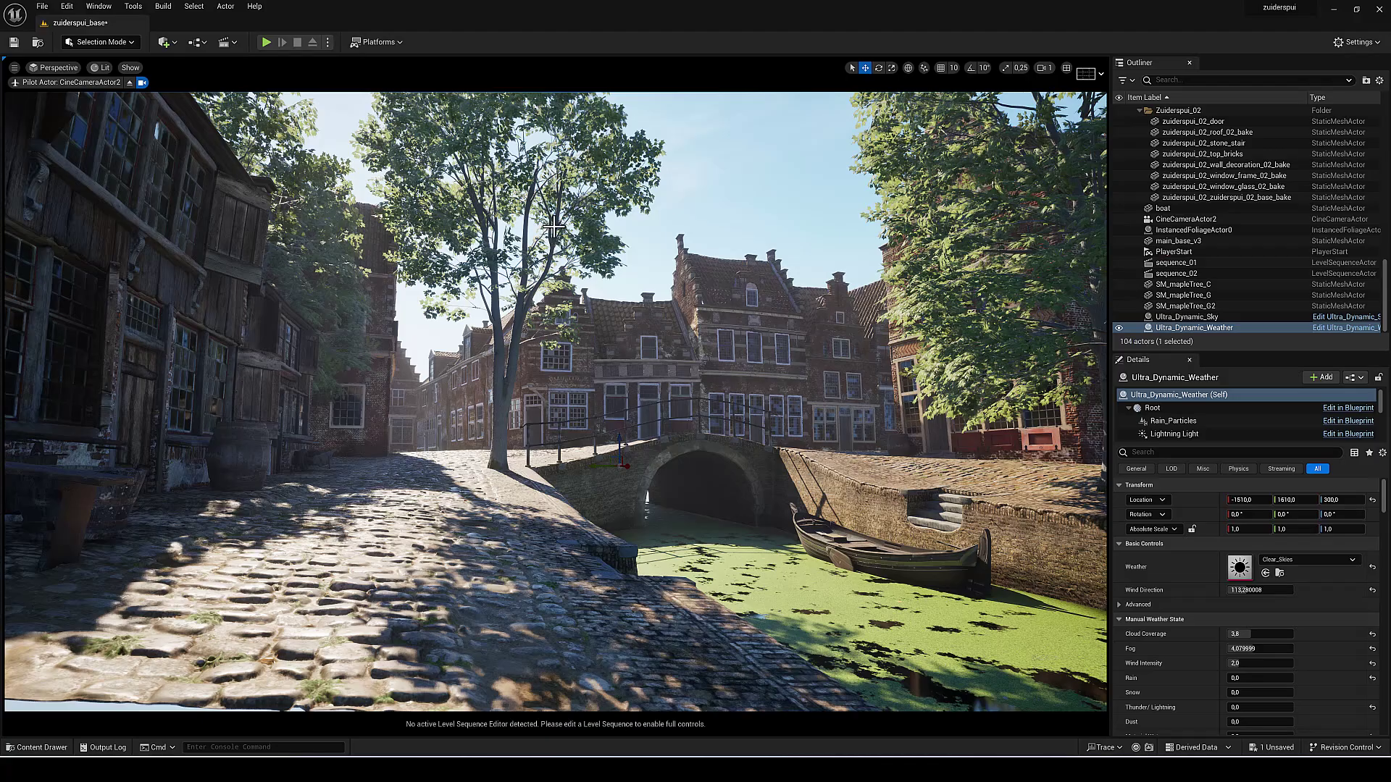
- Switch to Unreal Editor, look around the canal street and its brick façades through CineCameraActor2, and leave the immersive viewport
right_drag(552, 228, 523, 202)
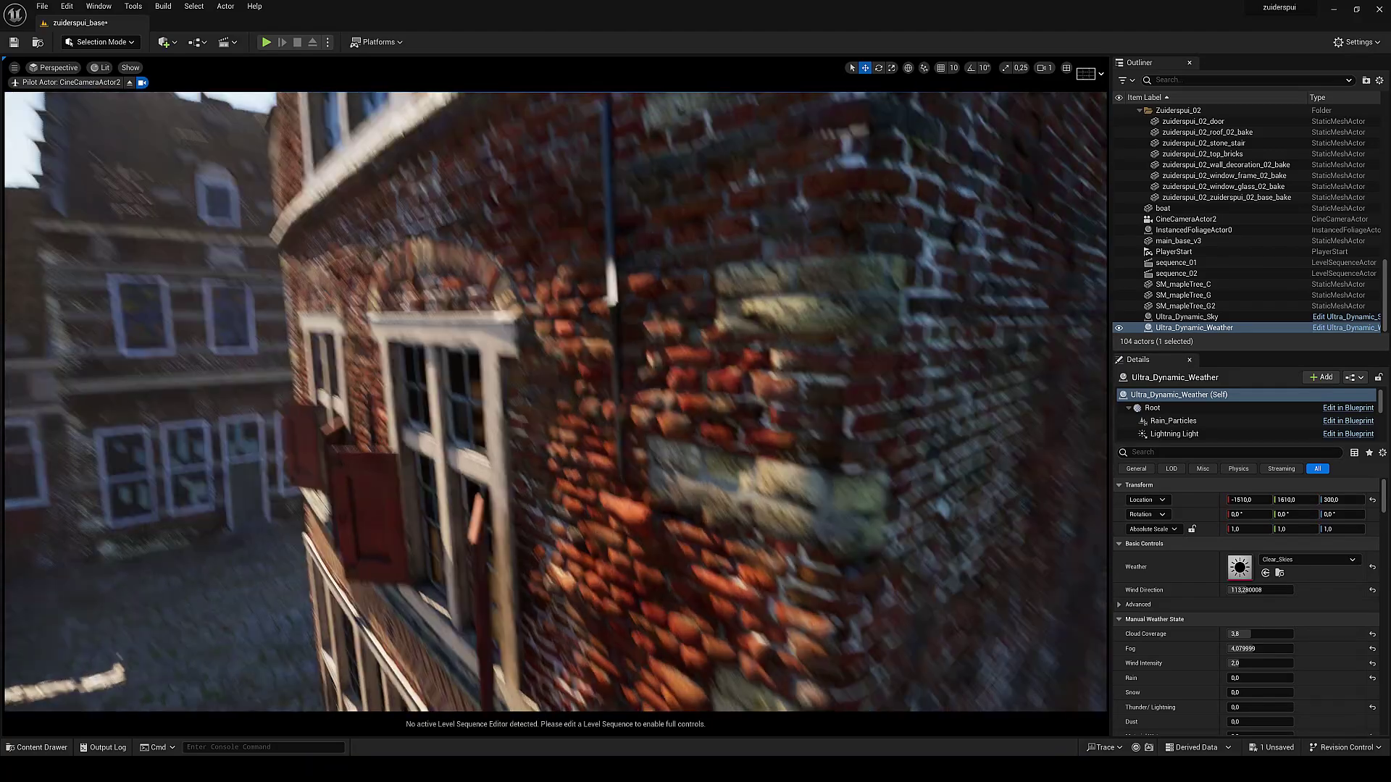
right_drag(523, 202, 513, 197)
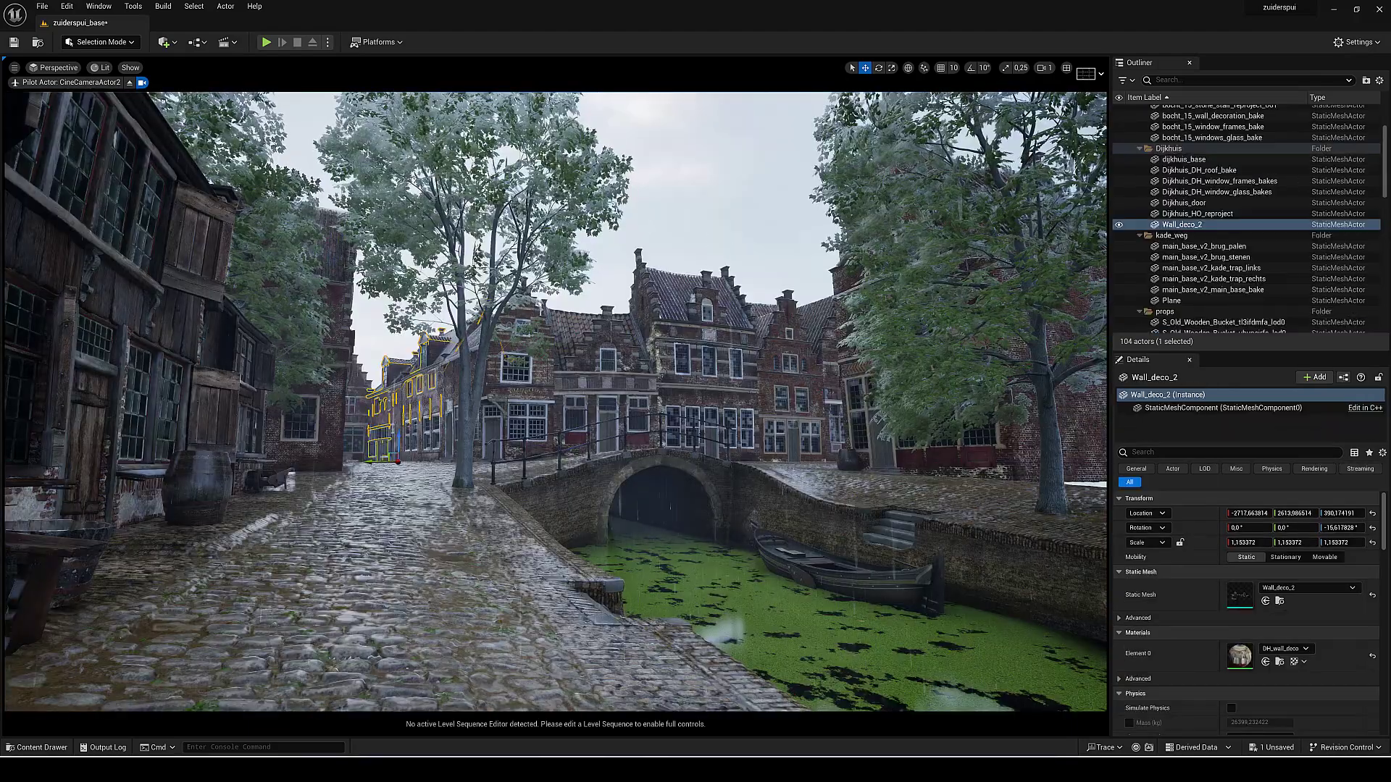
click(725, 244)
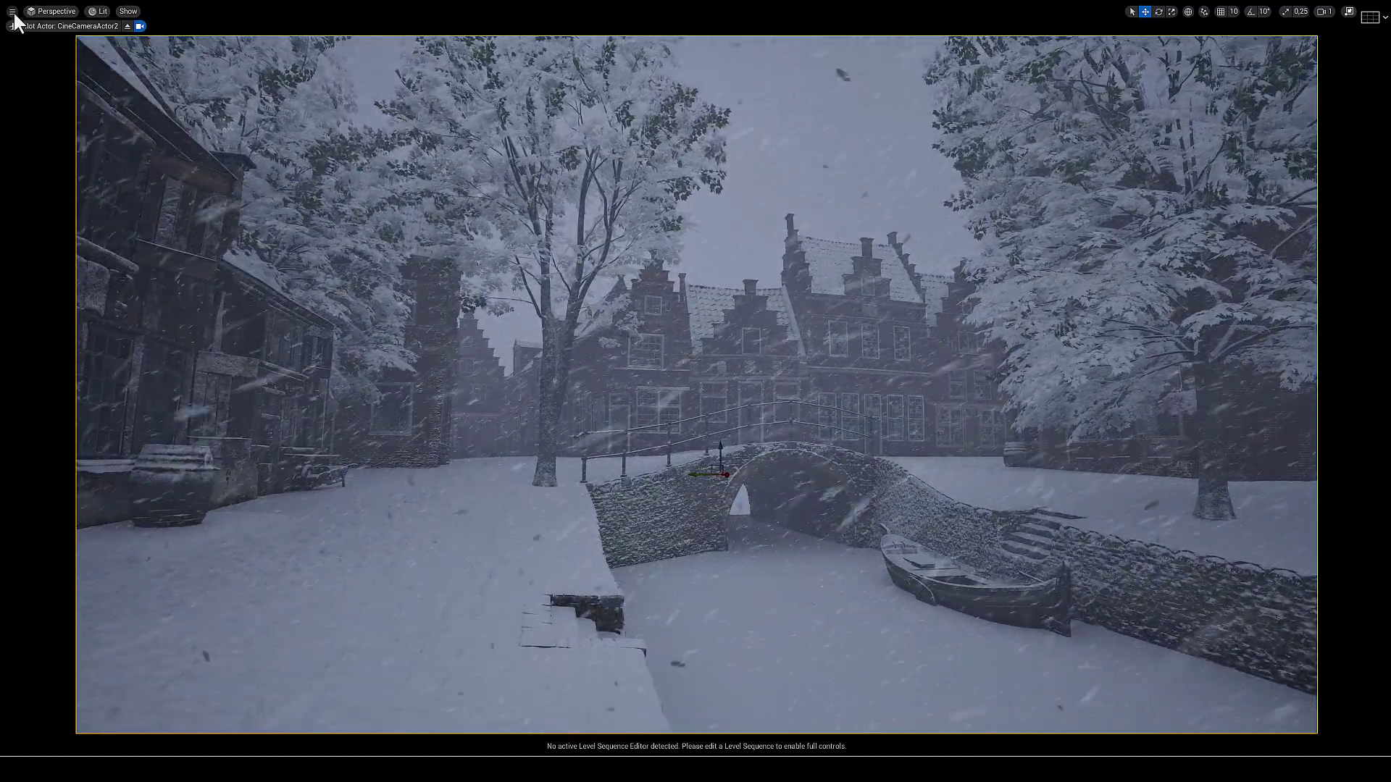
click(61, 184)
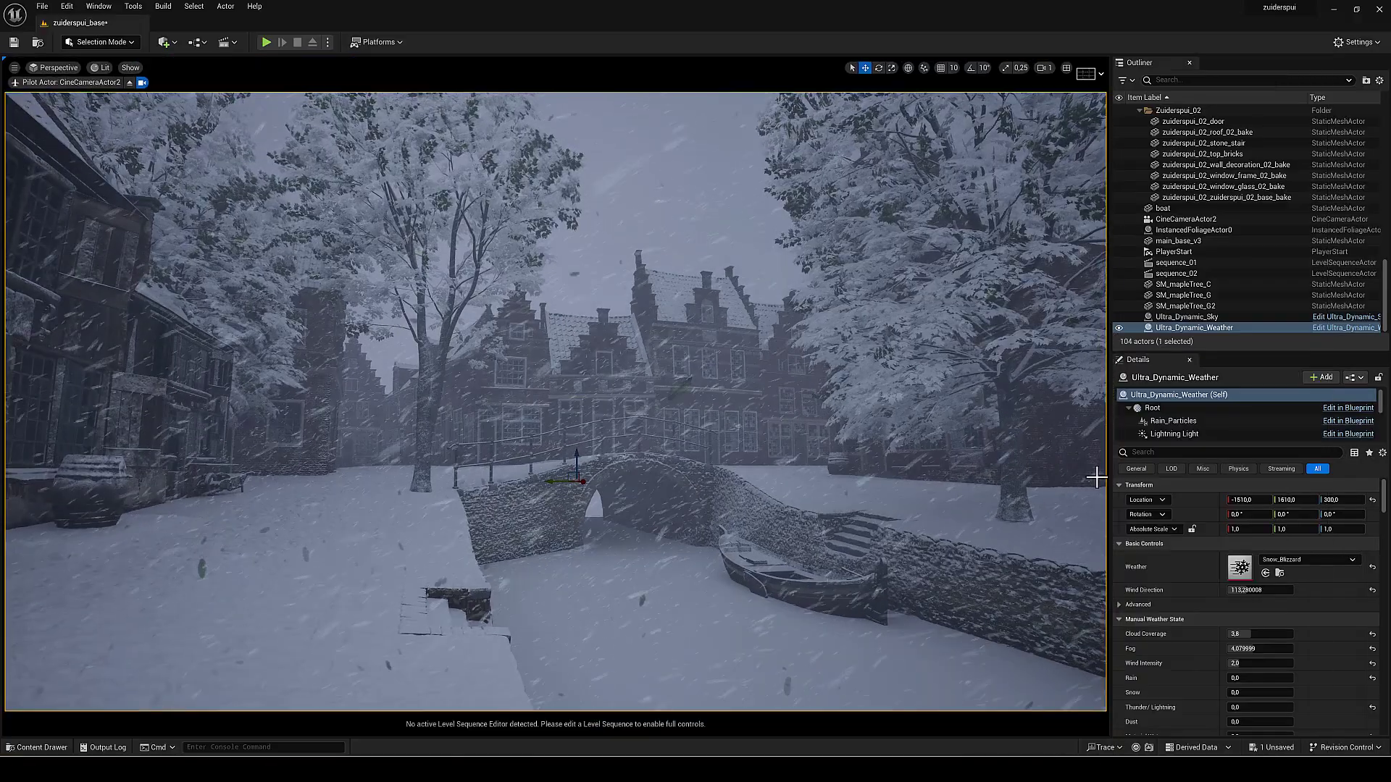